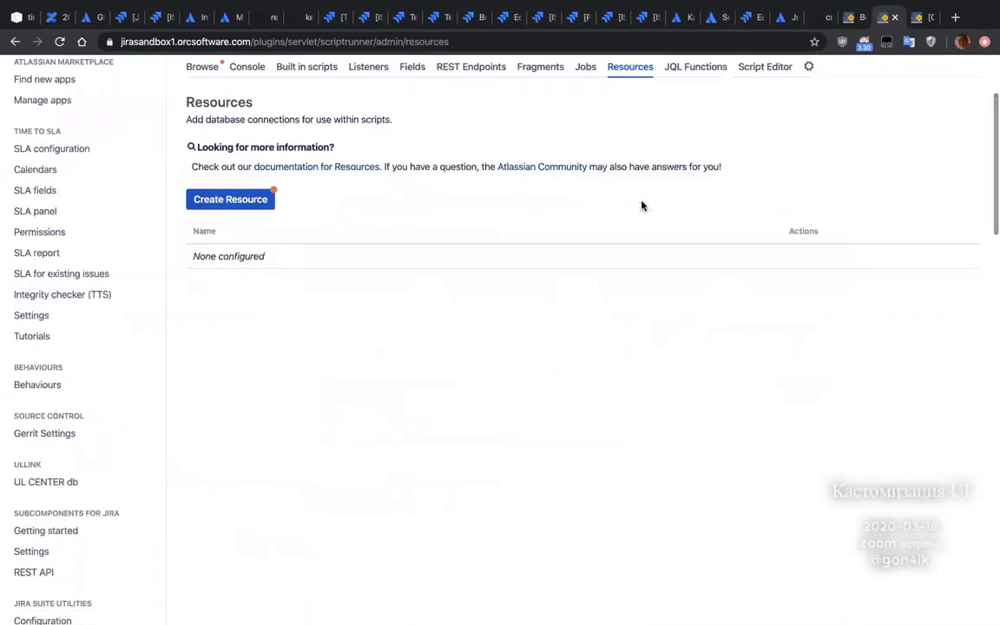
- Open ScriptRunner's Browse page and review its feature categories
scroll(414, 189, "up", 2)
left_click(215, 216)
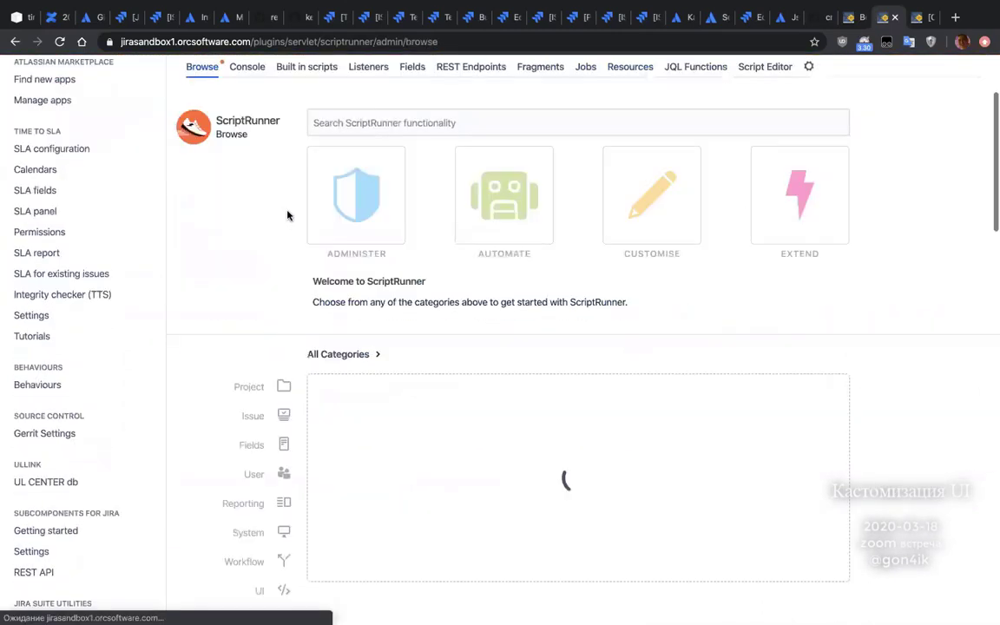
scroll(252, 384, "down", 4)
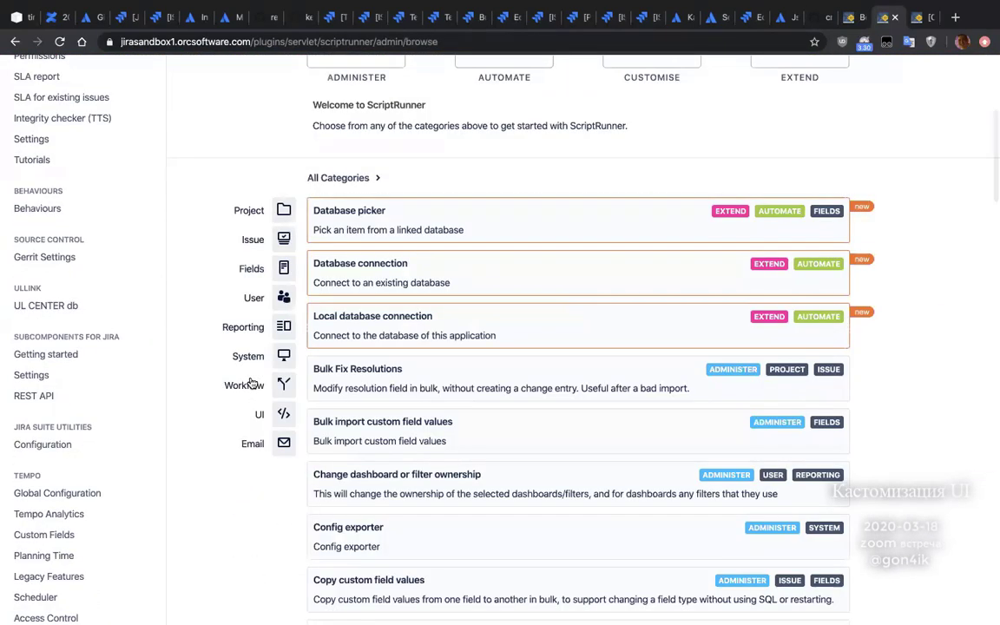
scroll(252, 384, "down", 1)
scroll(402, 306, "up", 2)
scroll(402, 305, "up", 4)
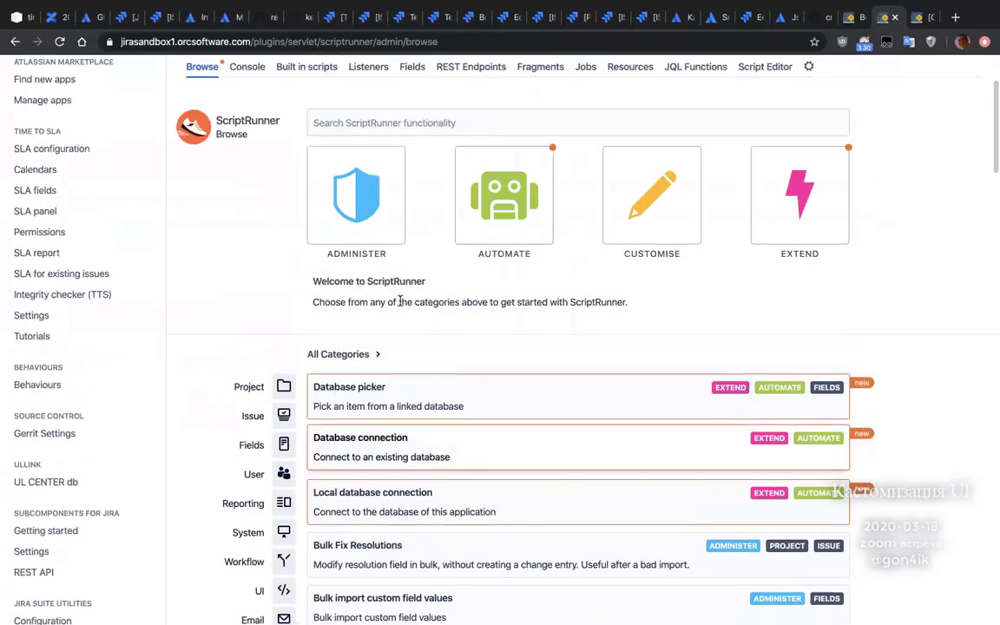
scroll(775, 245, "up", 1)
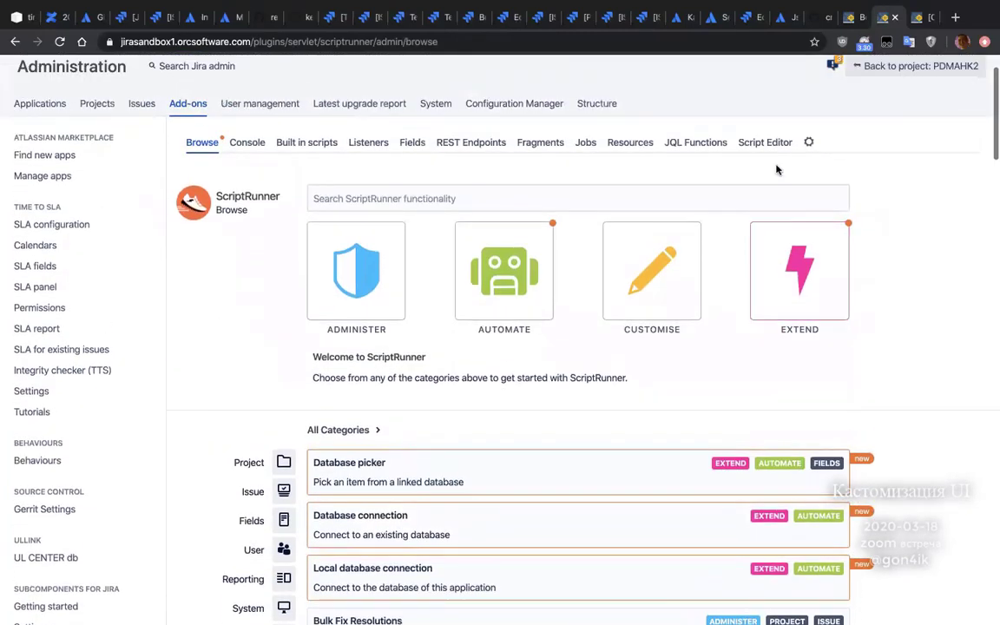
- Look through ScriptRunner's Script Editor, Settings, JQL Functions and Resources pages
left_click(760, 139)
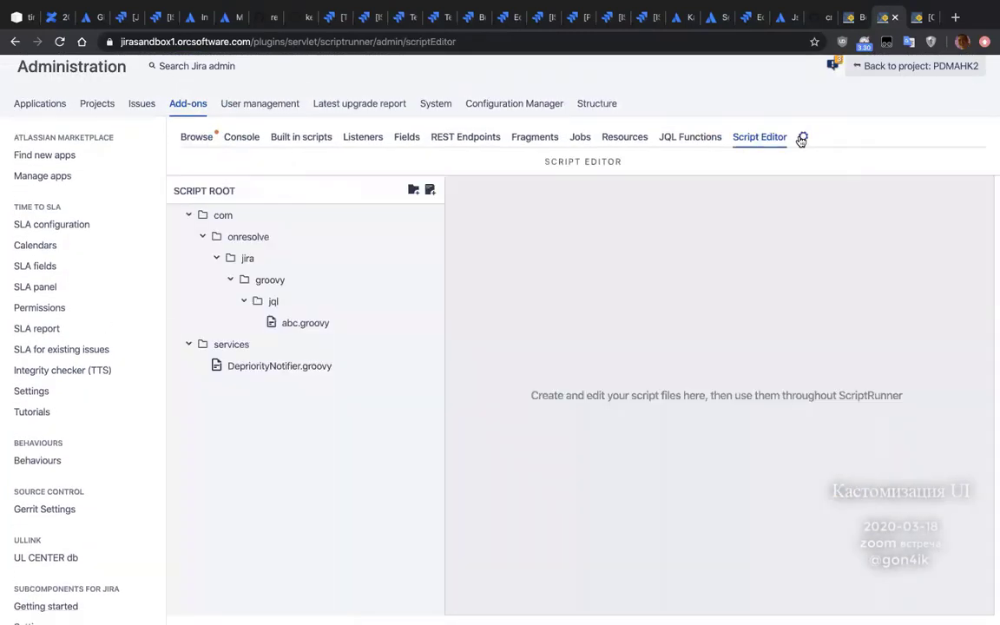
left_click(800, 138)
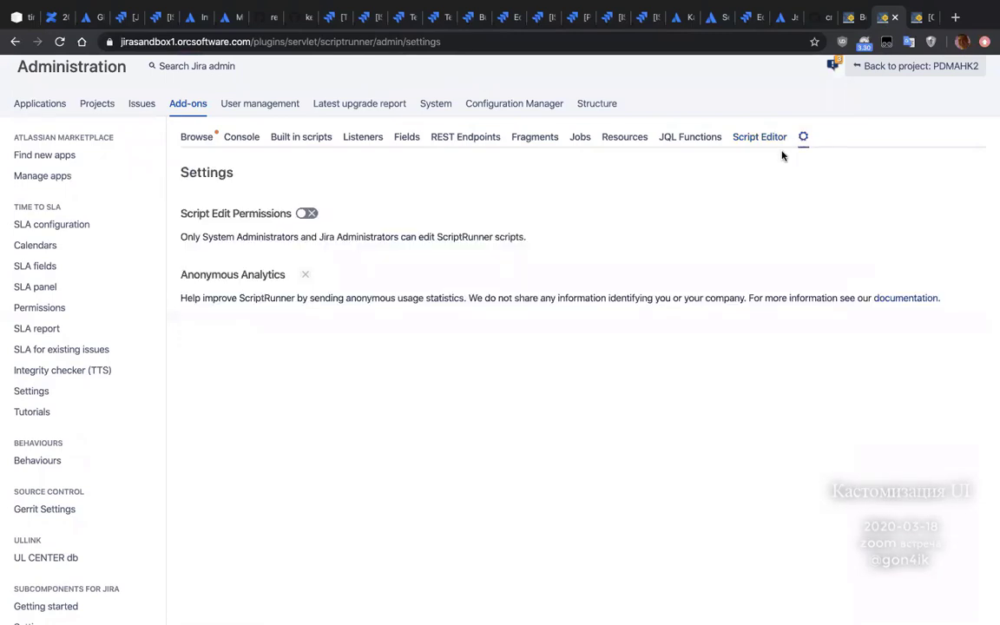
left_click(769, 139)
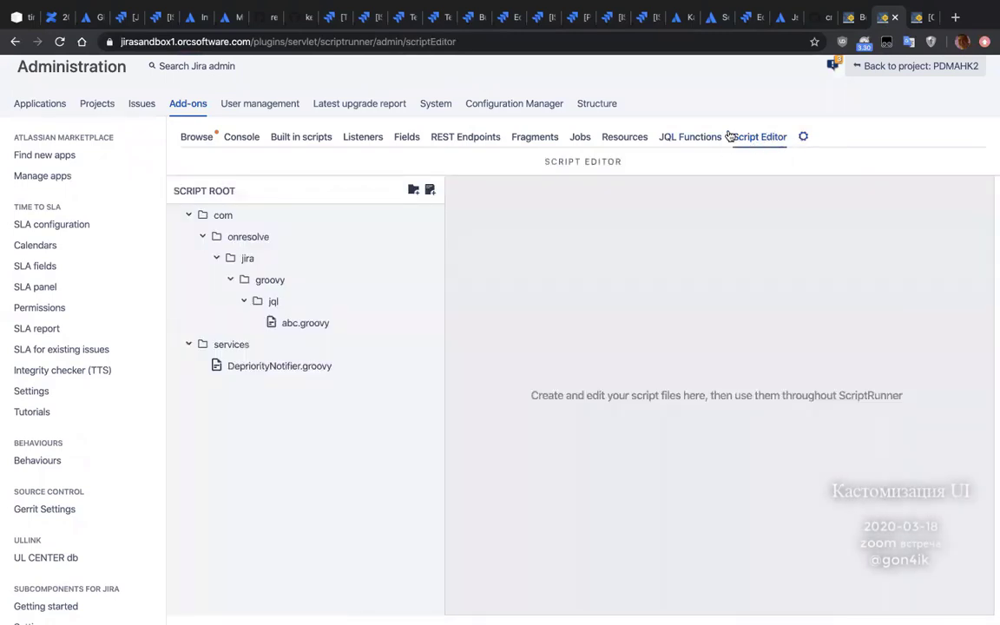
left_click(702, 138)
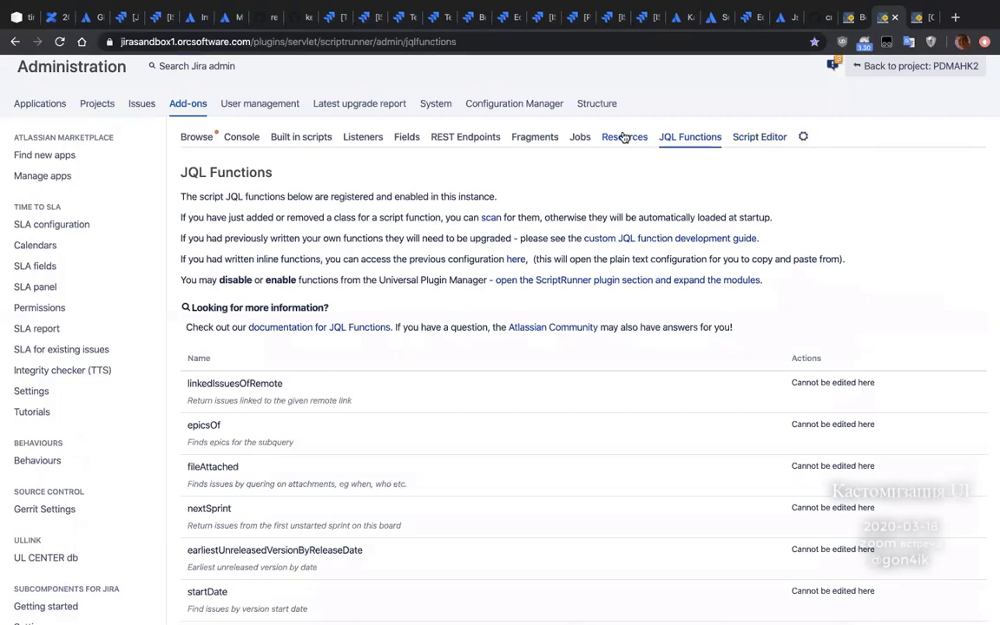
left_click(625, 138)
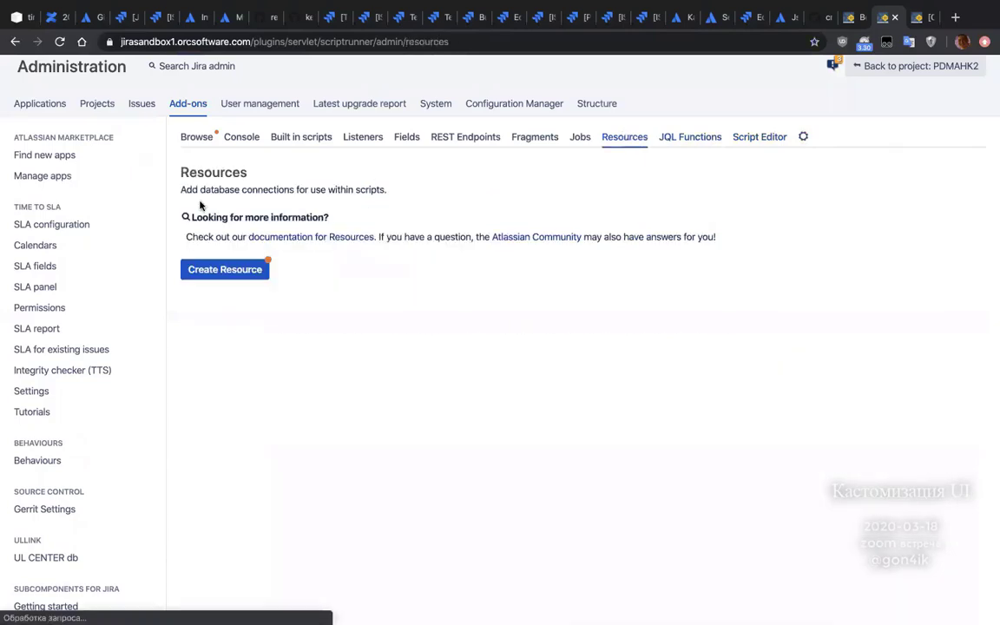
- Return to ScriptRunner's Browse page and scan the functions listed under All Categories
left_click(198, 139)
scroll(218, 336, "down", 1)
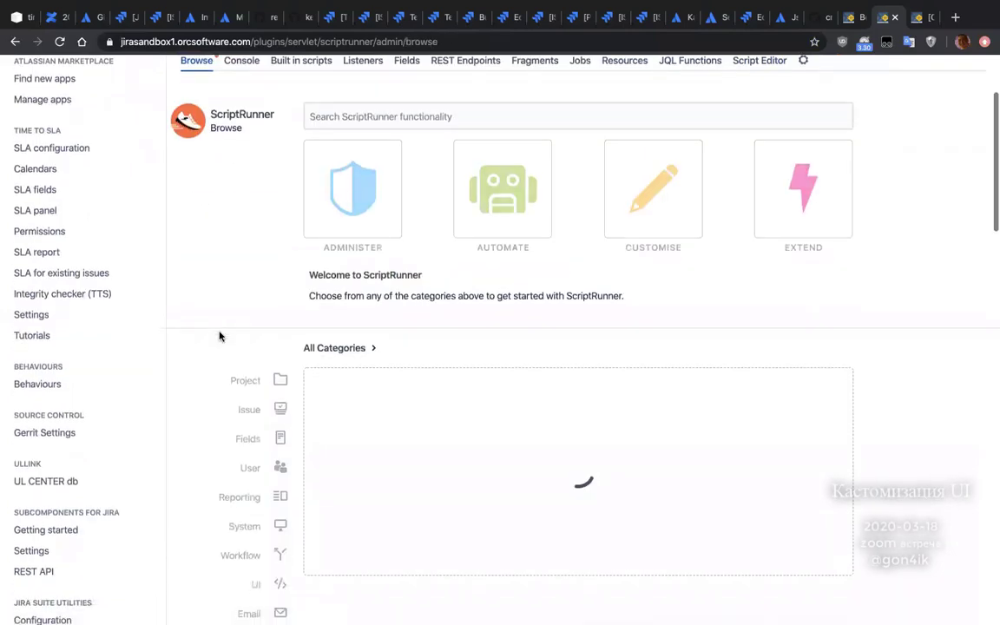
scroll(237, 325, "down", 5)
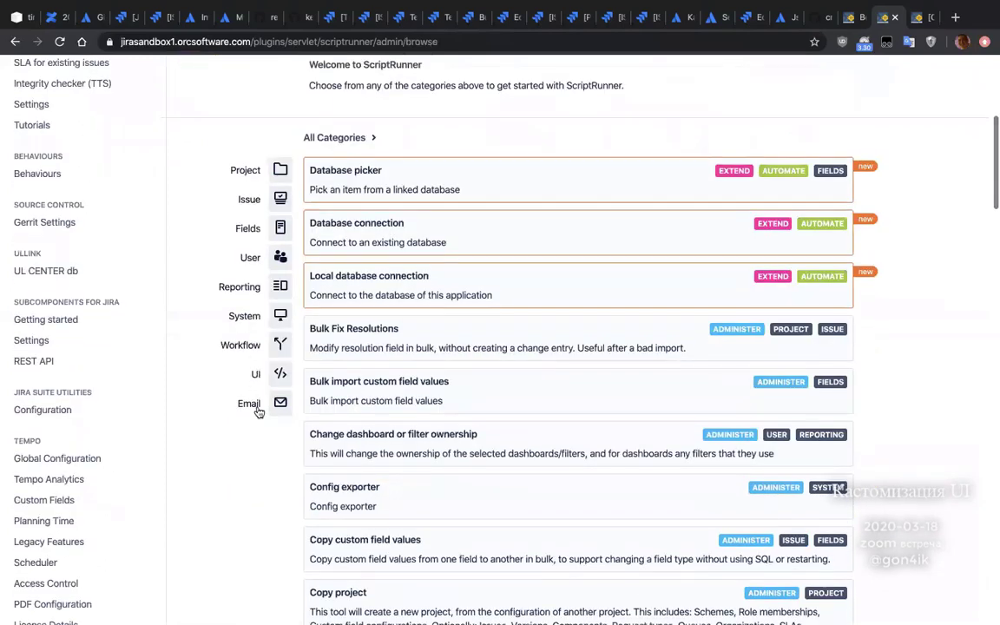
scroll(250, 382, "down", 5)
scroll(277, 409, "up", 10)
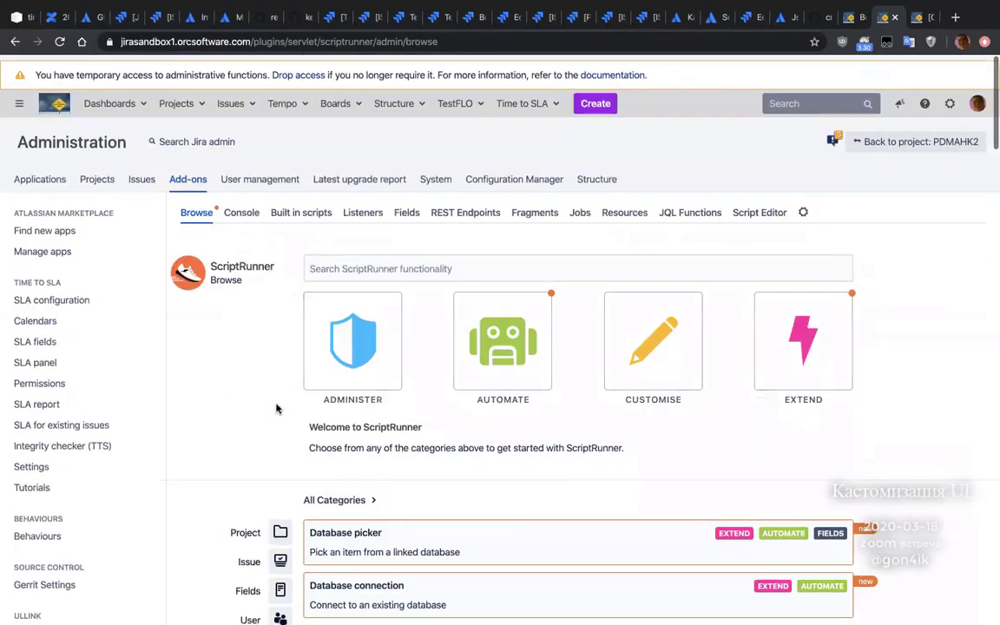
- Examine ScriptRunner's list of built-in scripts, from Bulk Fix Resolutions through Test runner
left_click(304, 207)
scroll(352, 347, "down", 8)
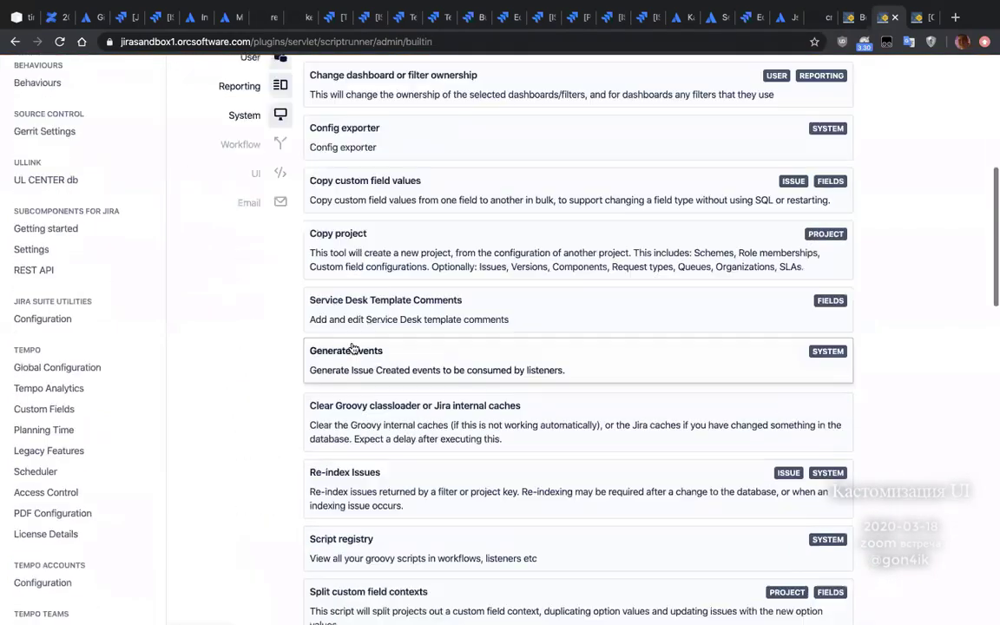
scroll(340, 424, "down", 4)
scroll(269, 273, "up", 4)
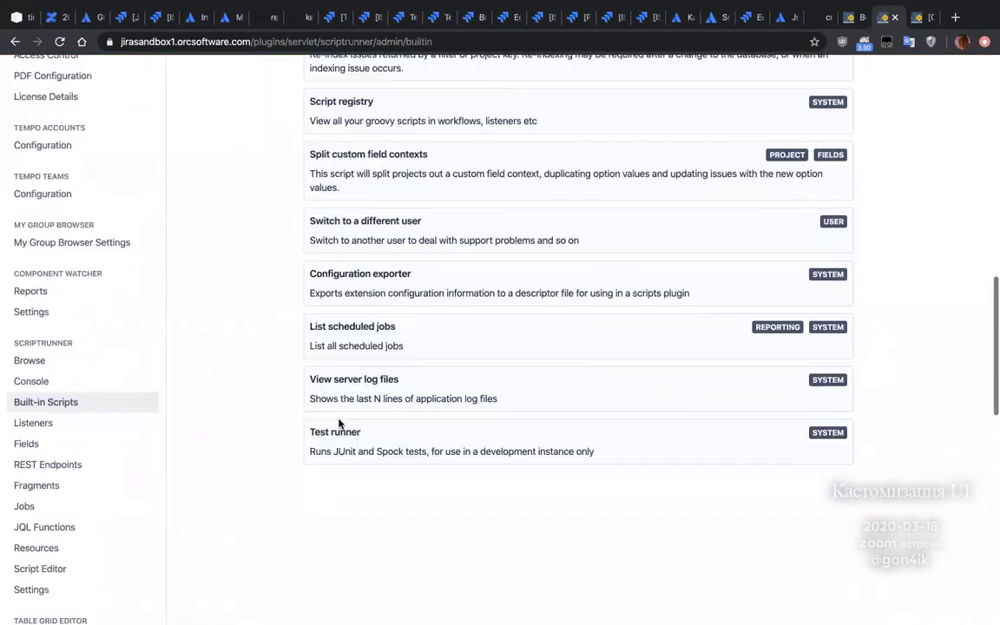
scroll(269, 273, "up", 4)
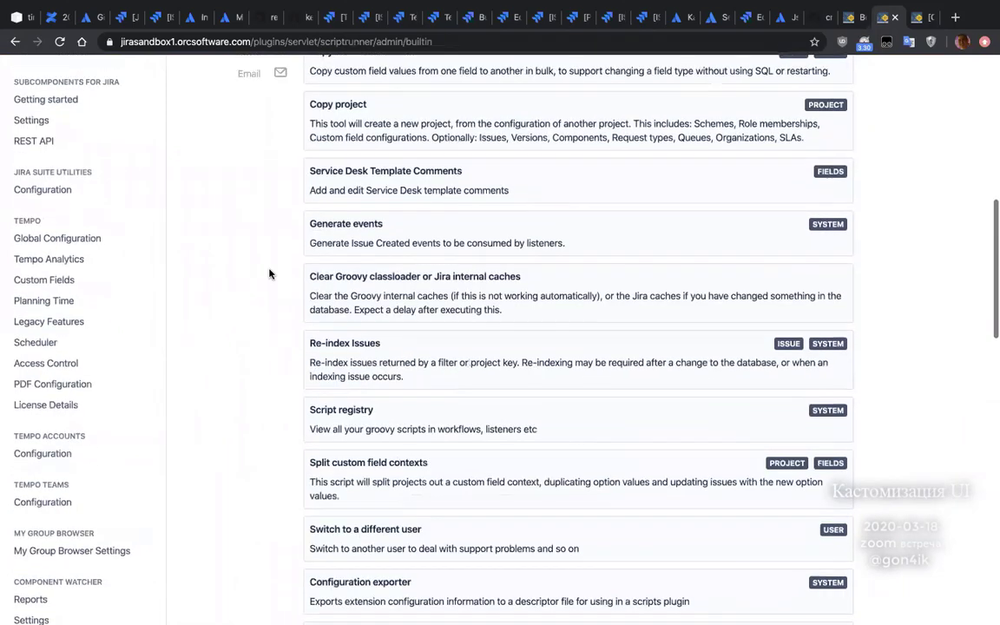
scroll(269, 273, "down", 1)
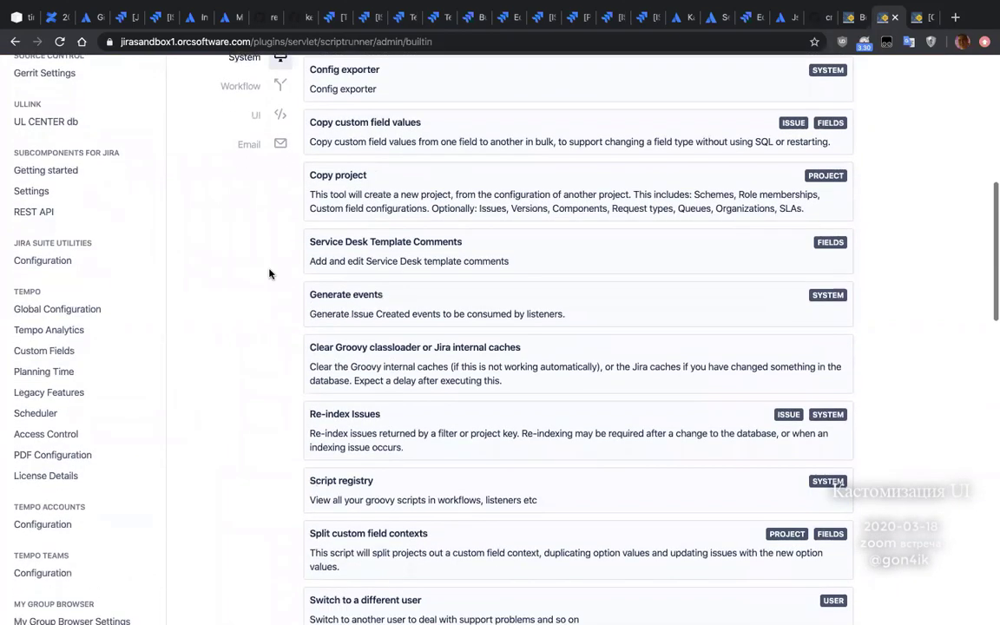
scroll(269, 274, "up", 2)
scroll(269, 273, "up", 2)
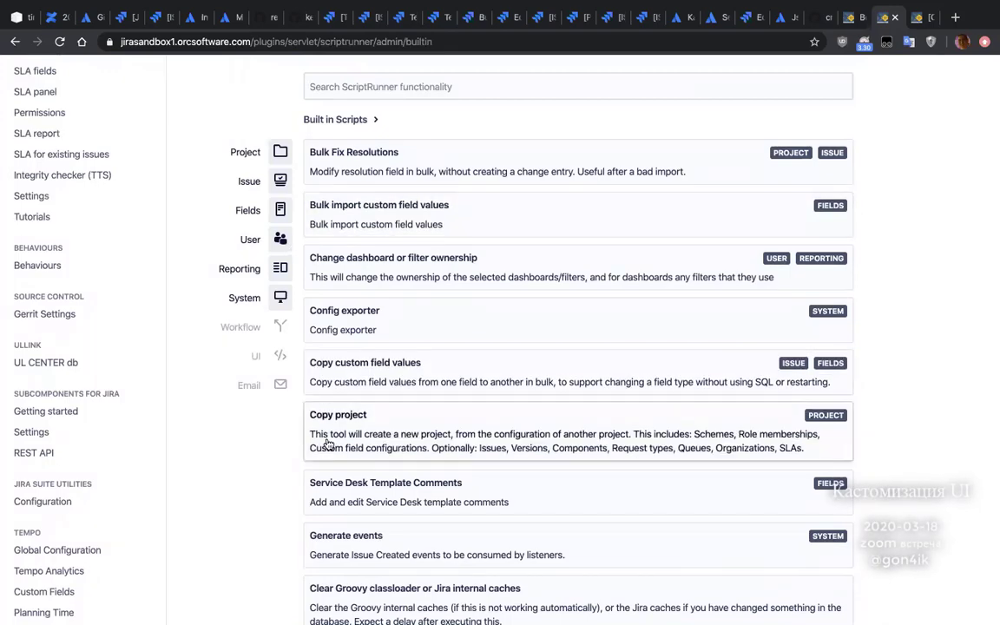
scroll(329, 444, "down", 4)
scroll(248, 393, "down", 3)
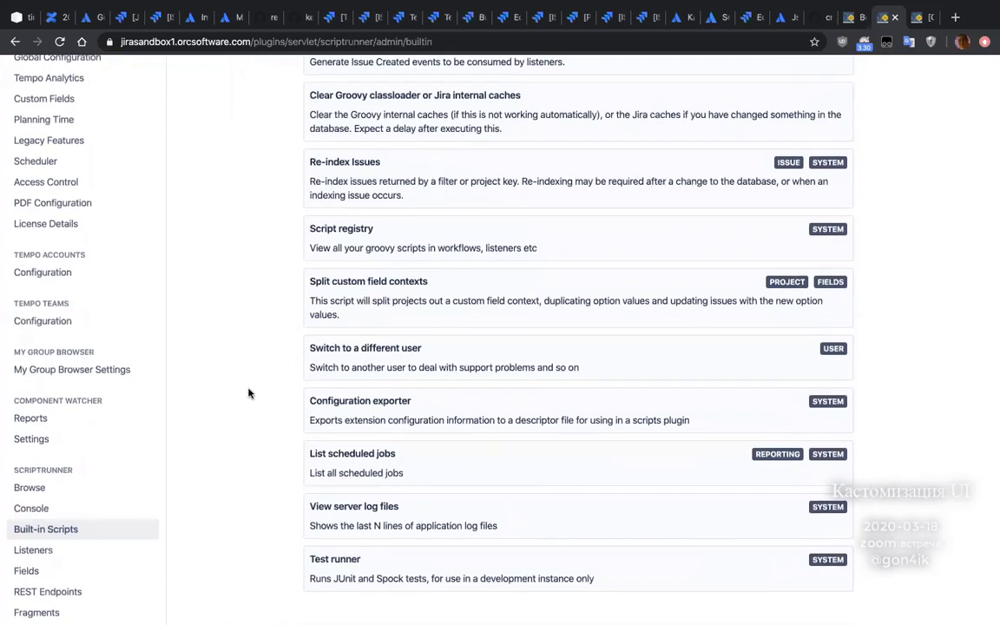
scroll(250, 393, "down", 2)
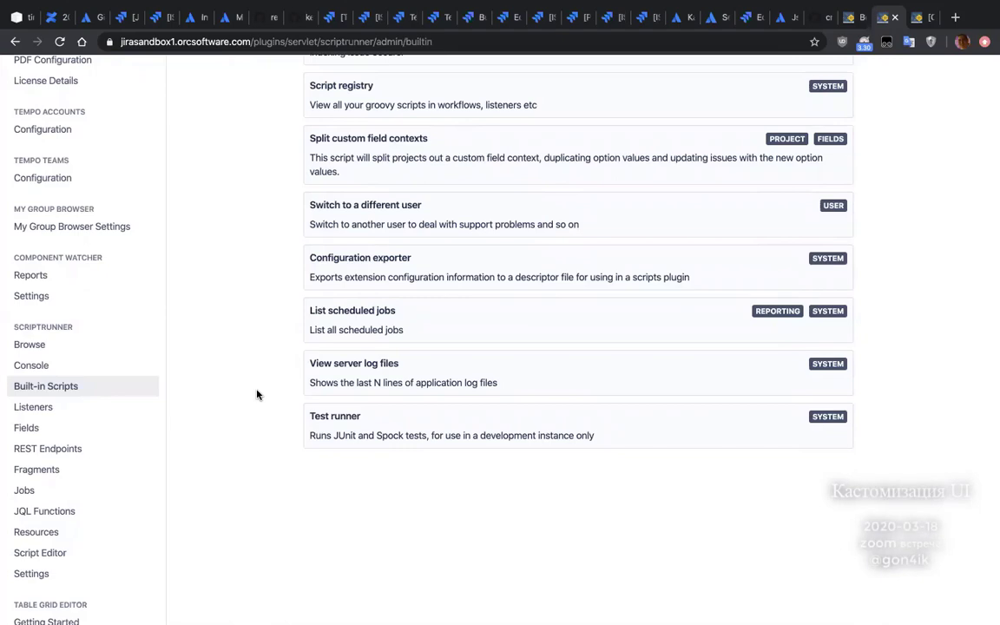
scroll(257, 395, "up", 6)
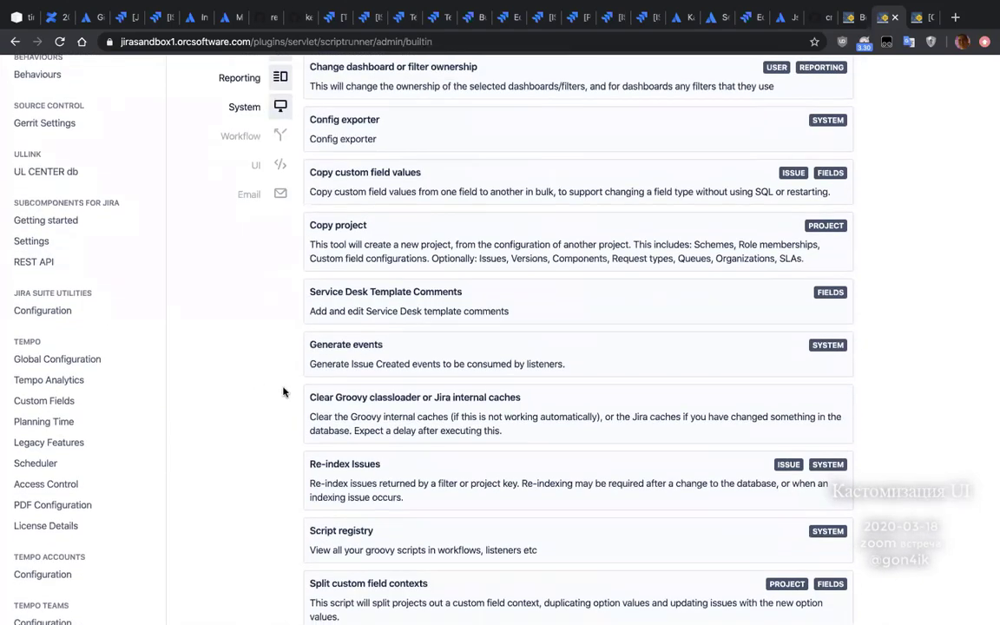
scroll(260, 396, "up", 1)
scroll(264, 398, "down", 2)
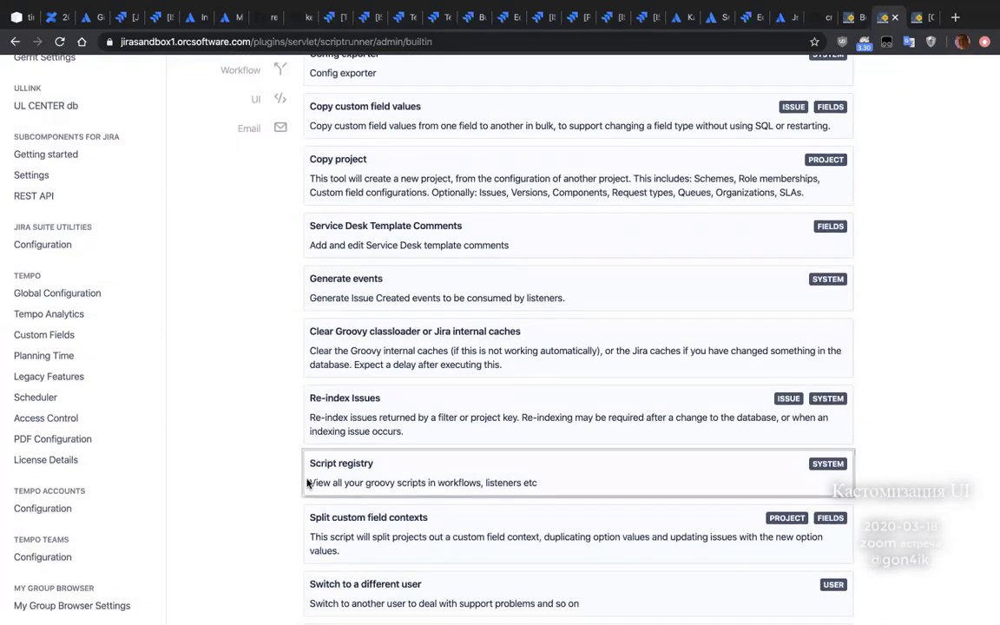
- Open the Script registry built-in script, then preview and run it
left_click(335, 480)
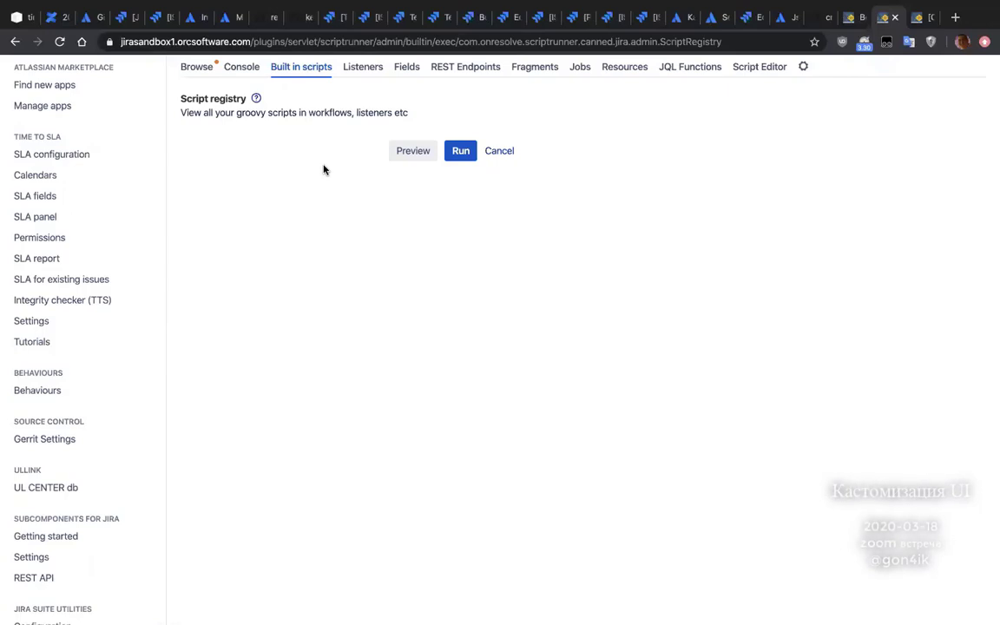
scroll(395, 158, "up", 1)
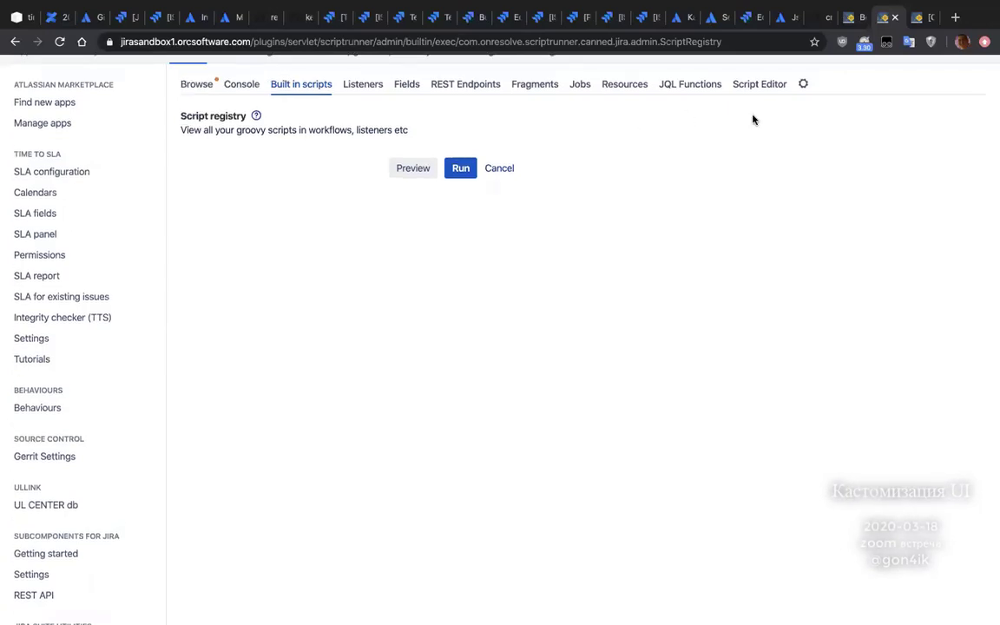
scroll(723, 162, "up", 1)
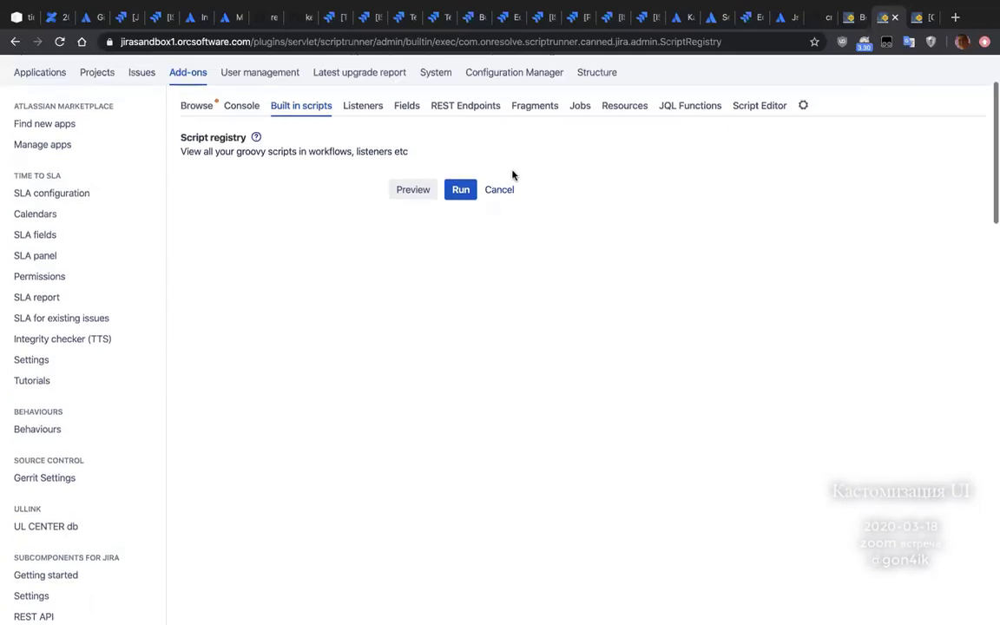
left_click(409, 199)
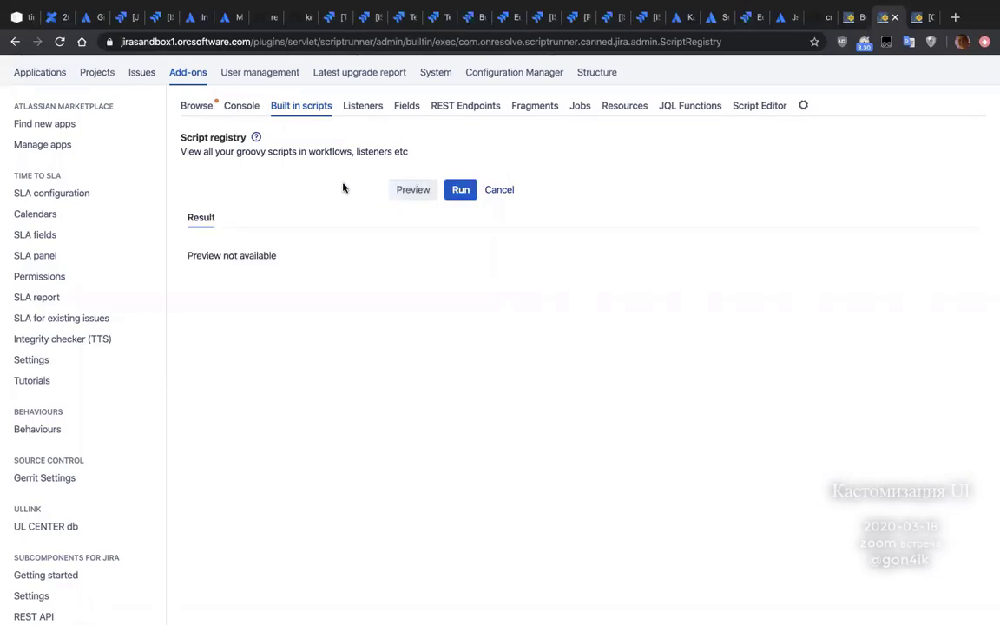
left_click_drag(220, 258, 277, 258)
left_click(406, 218)
left_click(460, 192)
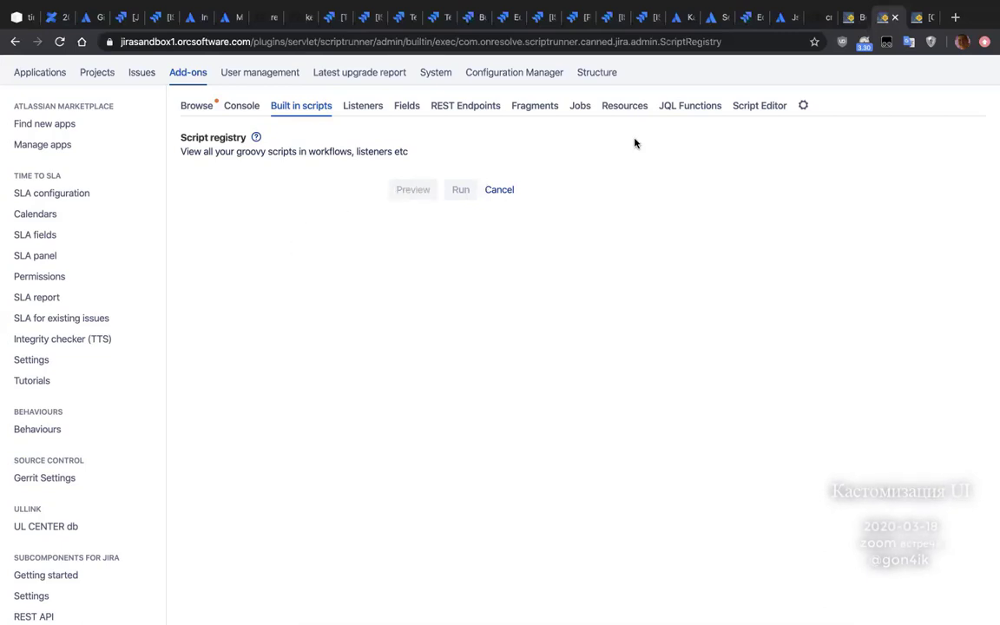
- Switch to the Behaviours administration page and review the configured behaviours with their project mappings
left_click(856, 24)
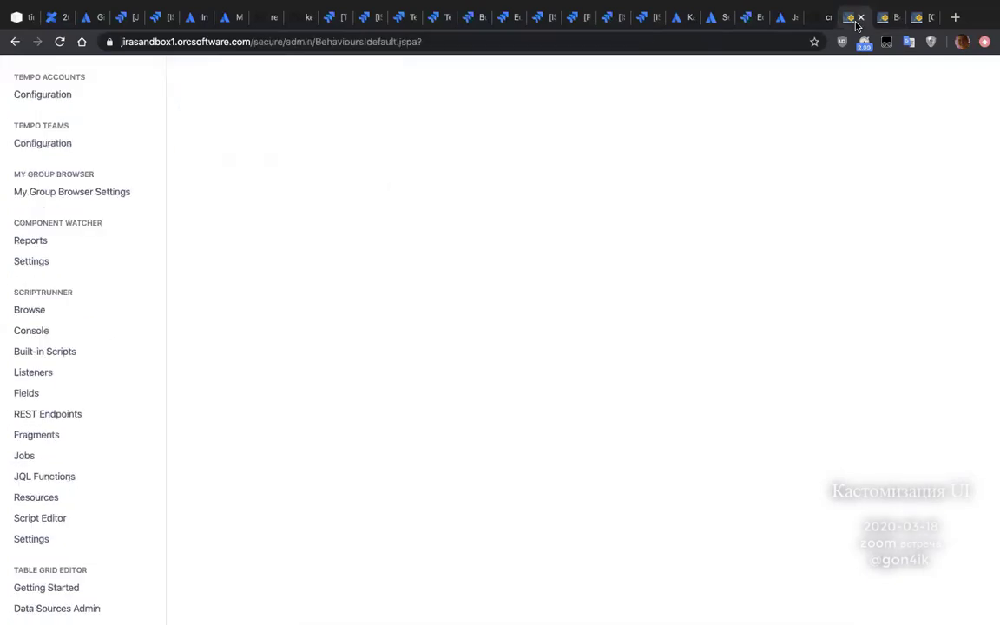
scroll(471, 325, "up", 7)
scroll(472, 321, "up", 2)
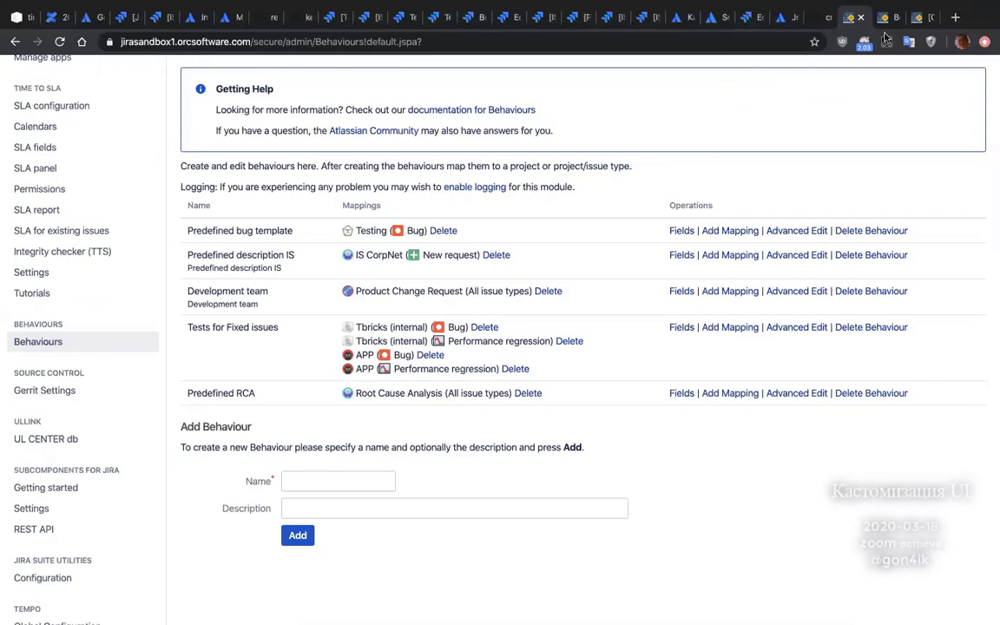
- Show issue COVID-19 among the open issues and collapse the project sidebar to view its details
left_click(919, 17)
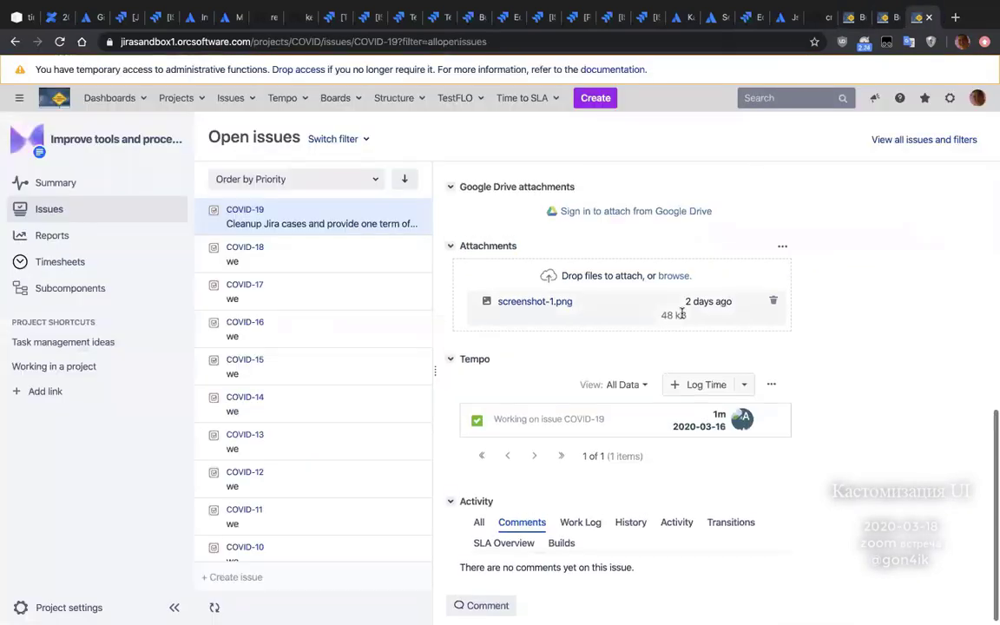
scroll(677, 260, "up", 1)
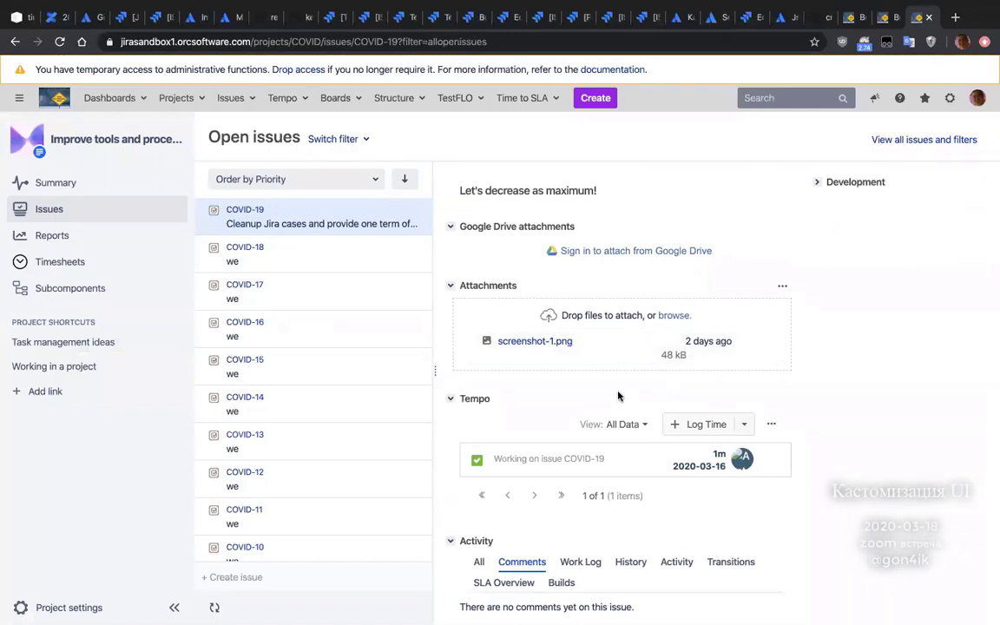
scroll(619, 396, "down", 1)
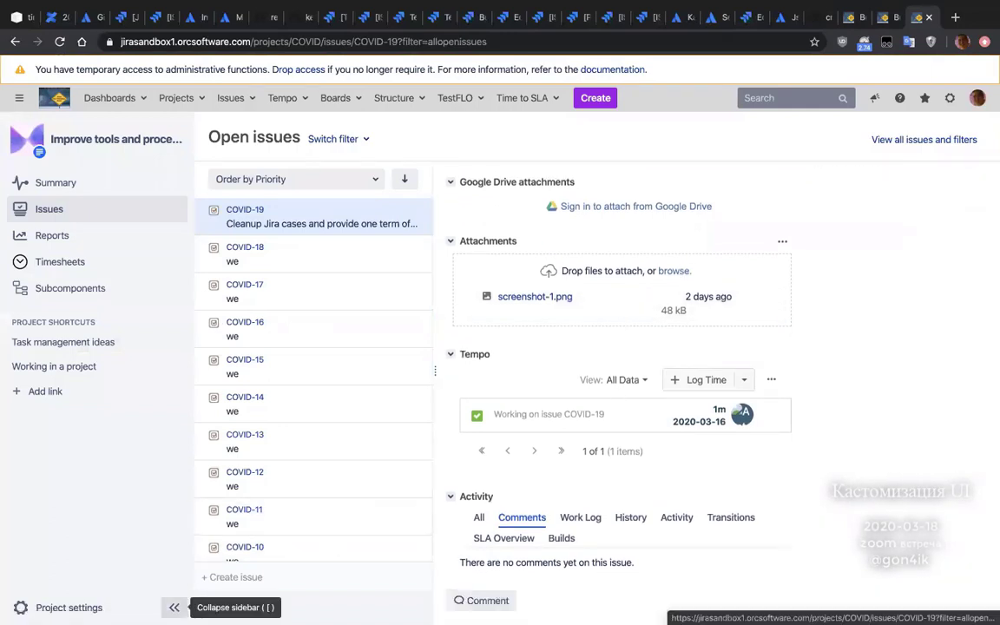
left_click(173, 608)
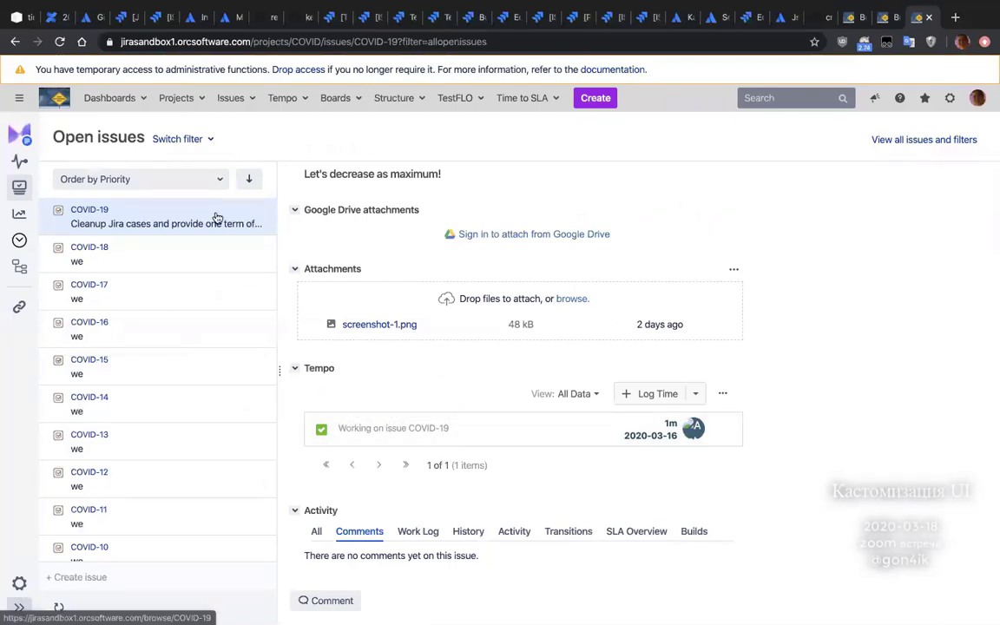
scroll(354, 392, "up", 1)
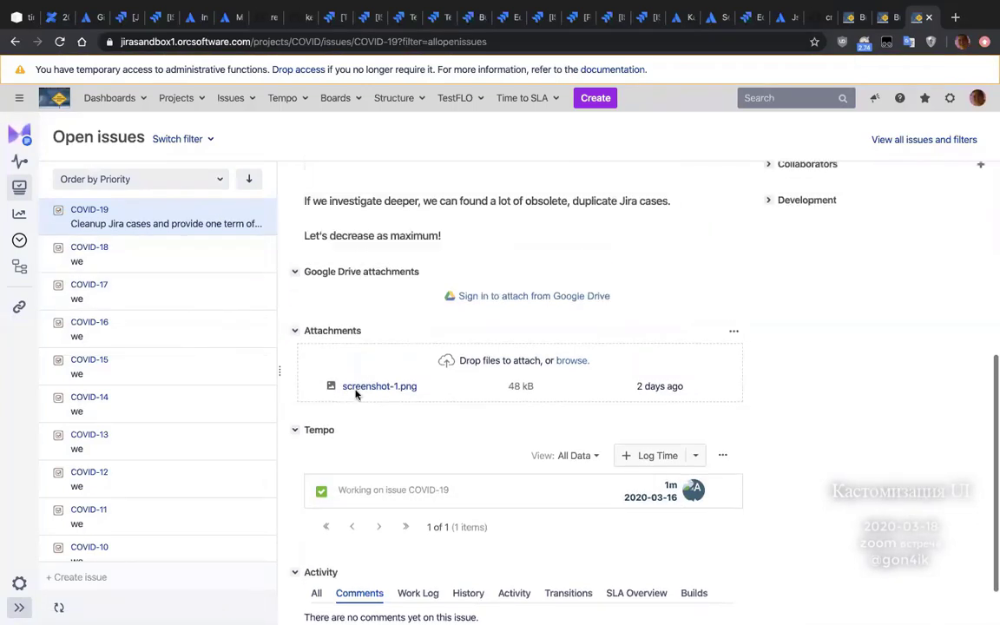
scroll(355, 392, "down", 1)
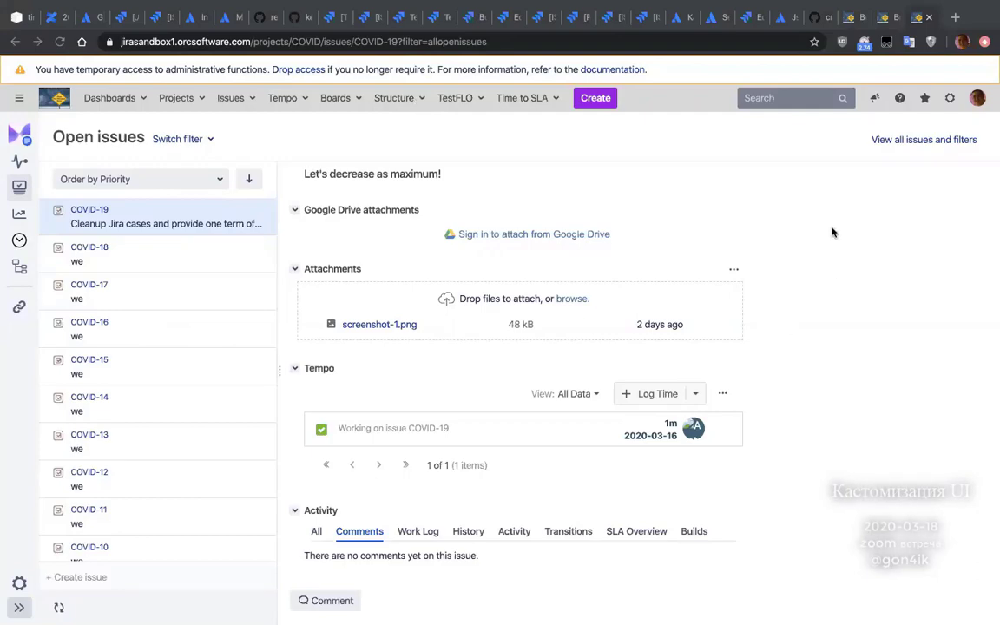
- Return to the Behaviours administration page and add a new behaviour named "Hide Tempo"
left_click(854, 17)
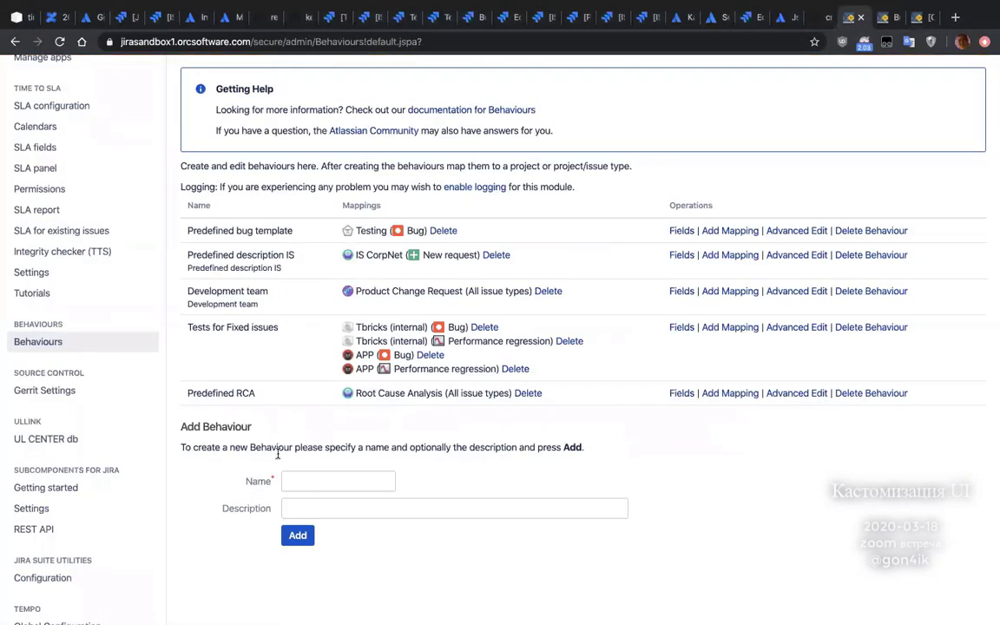
left_click(293, 483)
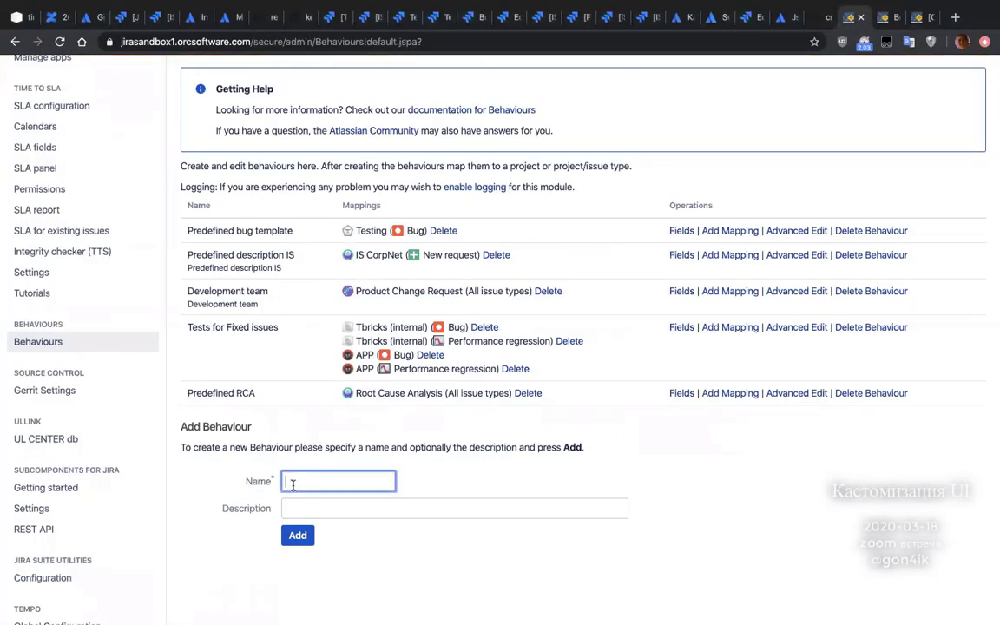
type("Hide Tempo")
left_click(290, 535)
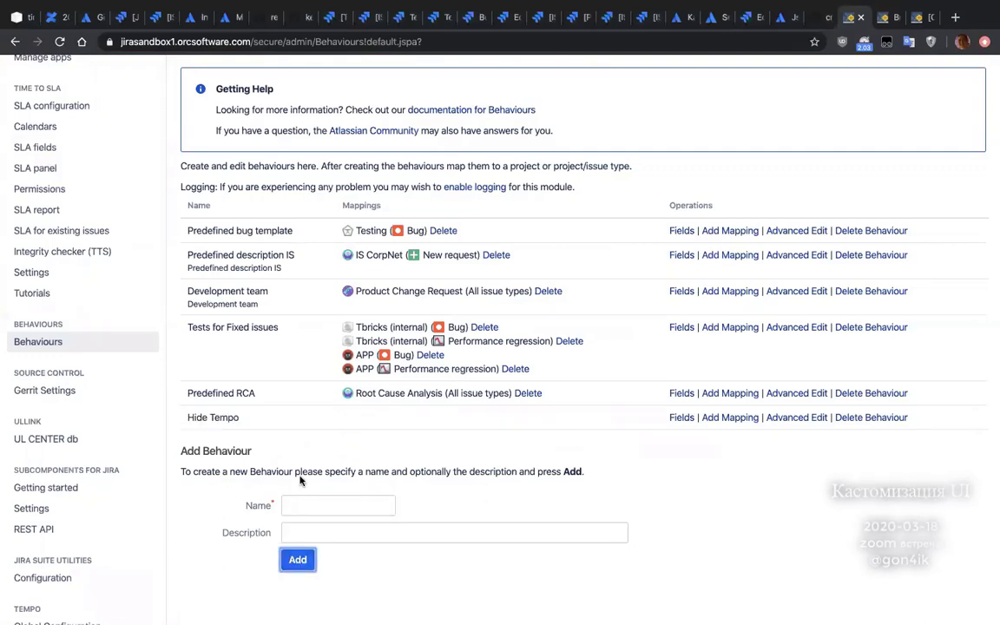
- Open ScriptRunner's Fragments administration page to see the configured script fragments
scroll(330, 447, "down", 3)
scroll(449, 338, "up", 3)
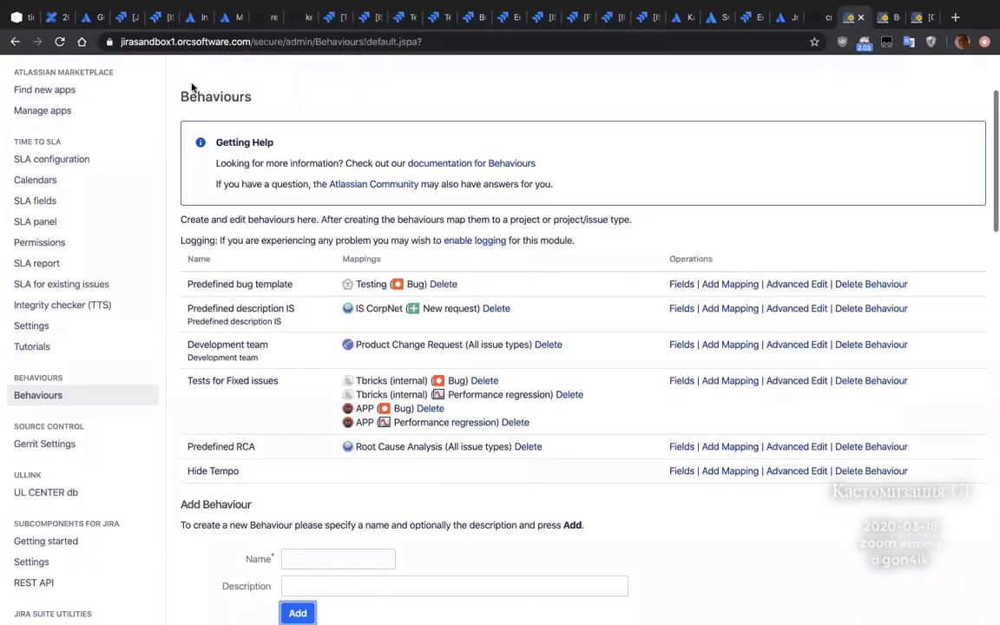
scroll(102, 415, "down", 10)
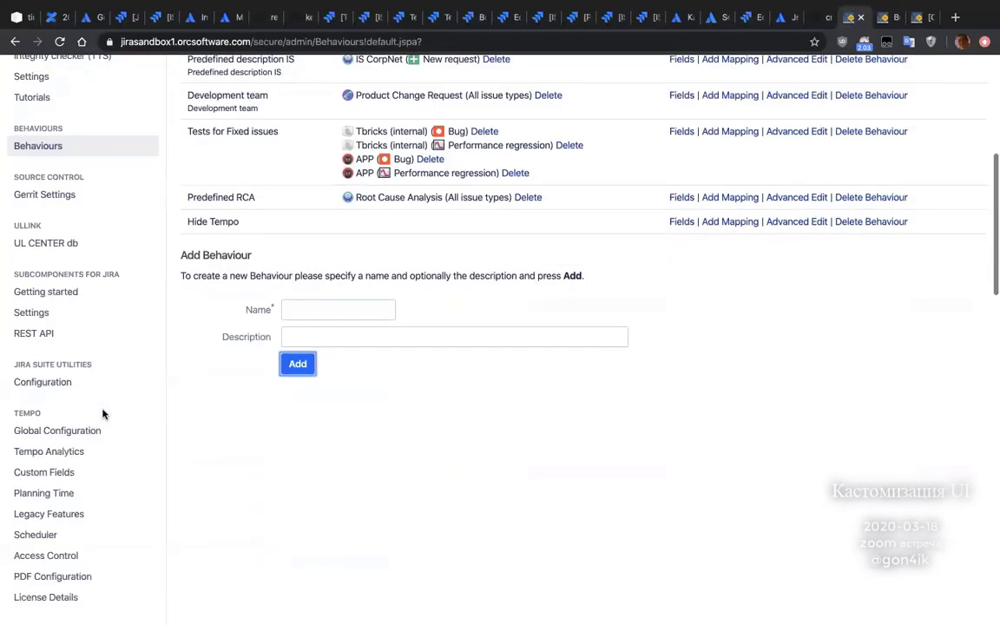
scroll(103, 415, "down", 1)
scroll(101, 412, "down", 4)
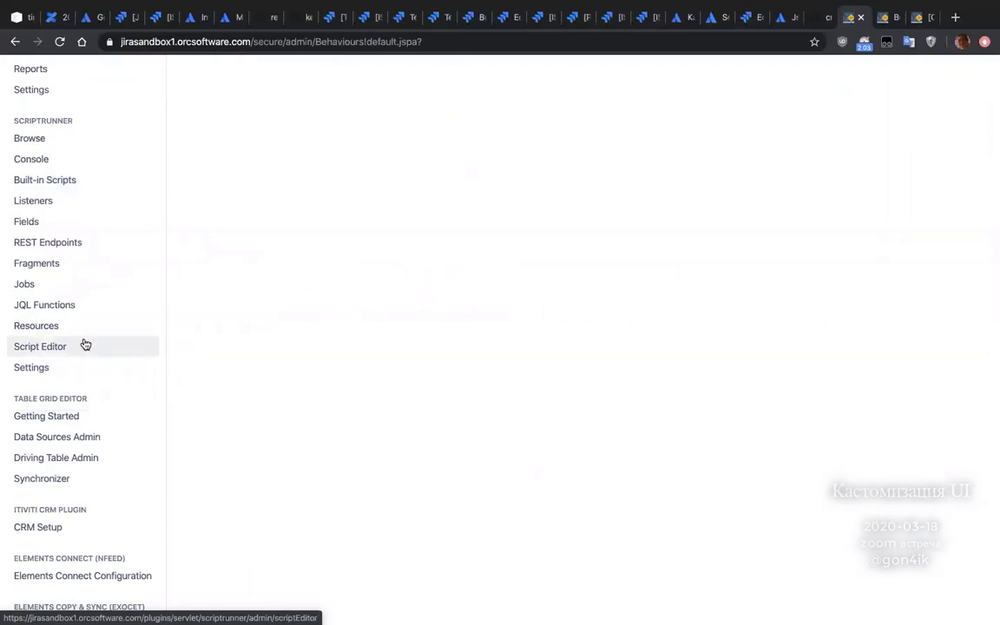
left_click(74, 266)
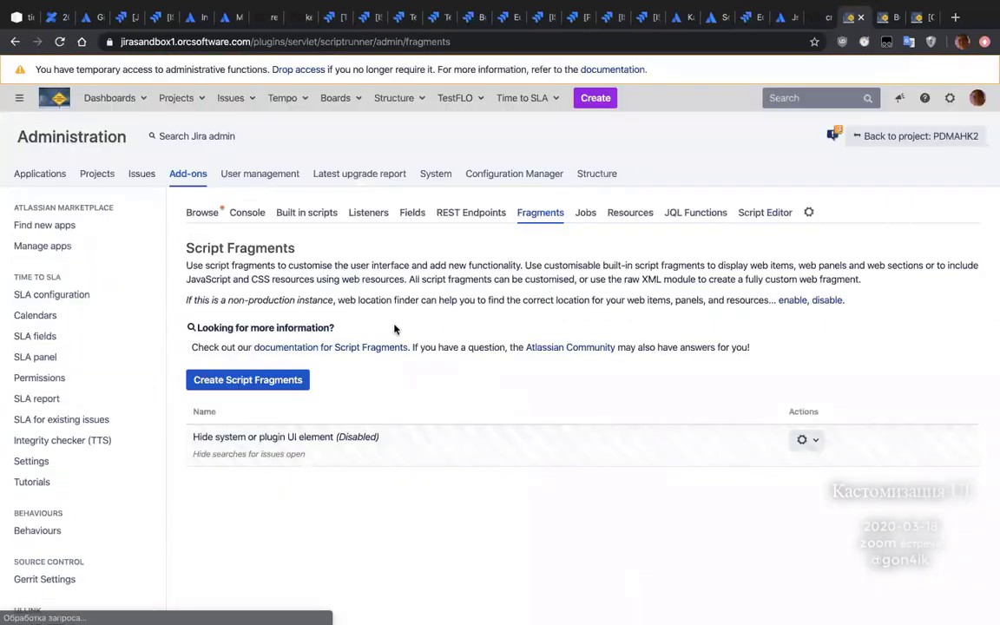
scroll(395, 328, "down", 4)
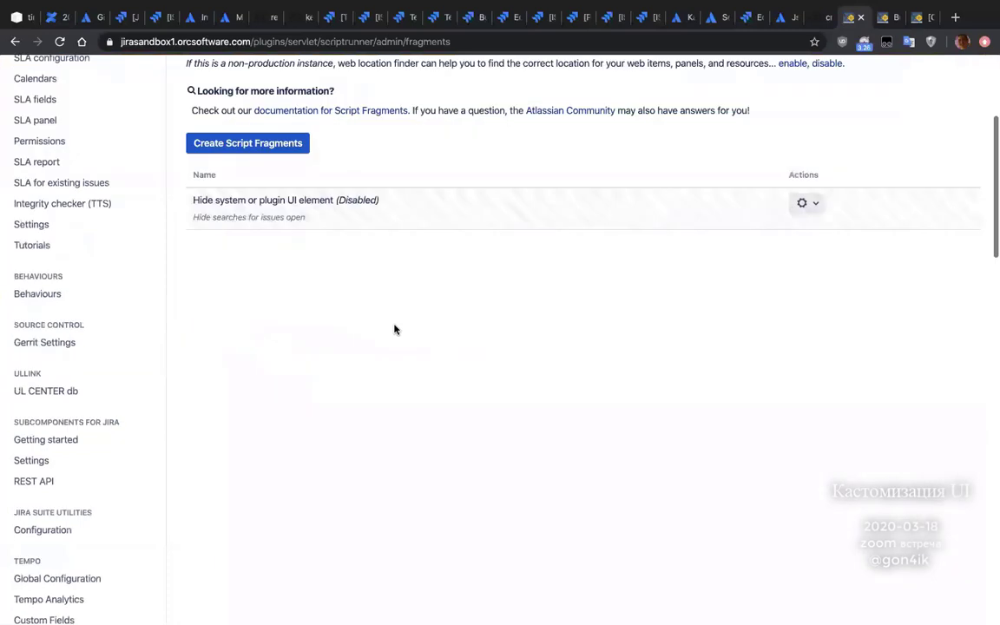
- Start a new script fragment, searching for "hide" and choosing the Hide system or plugin UI element type
left_click(276, 143)
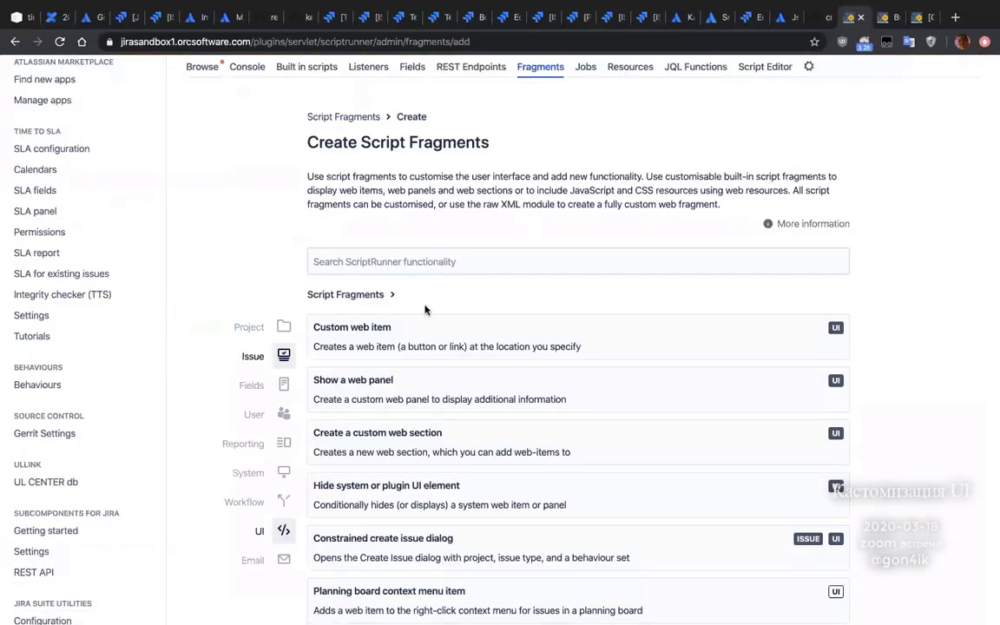
scroll(382, 330, "down", 3)
left_click(417, 98)
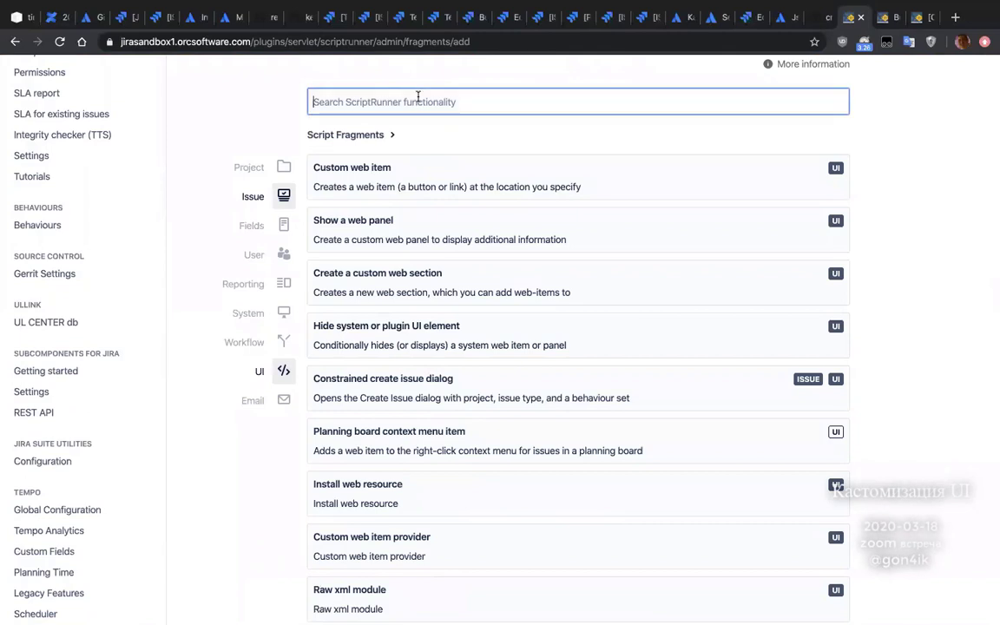
type("hide")
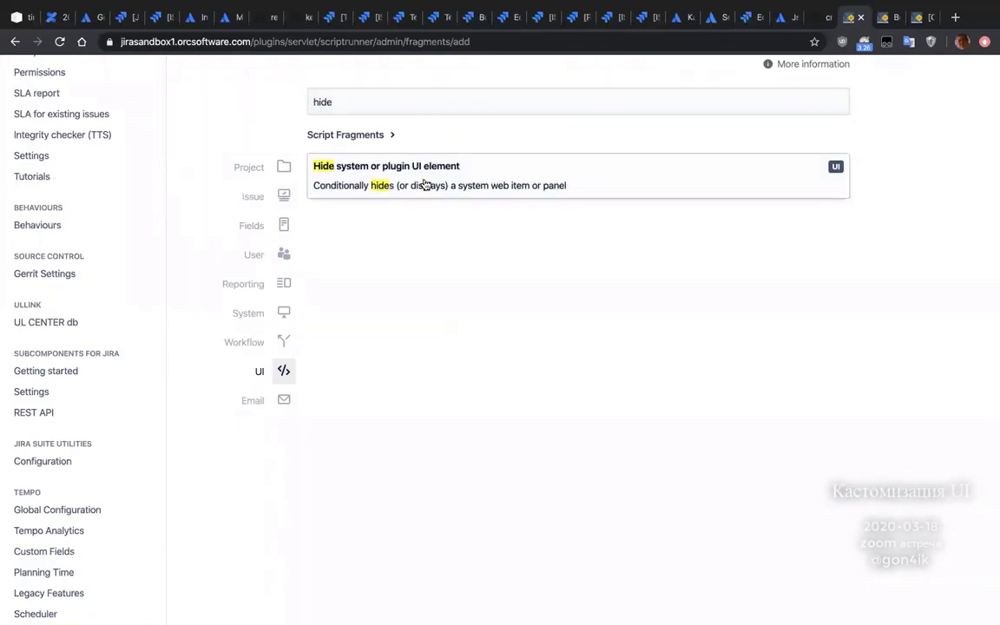
left_click(425, 185)
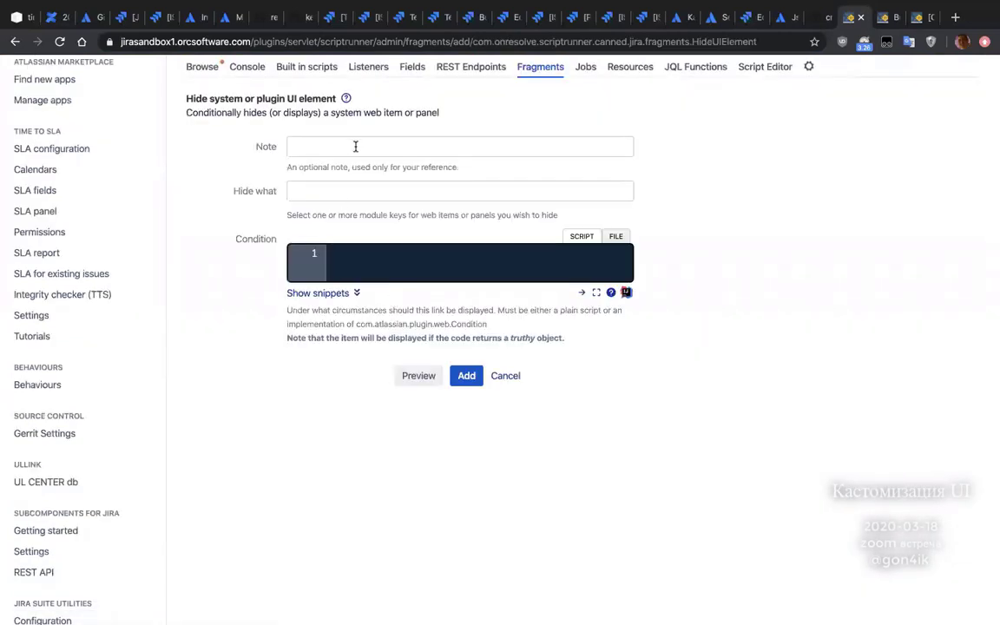
- Set the fragment to hide the web panel com.tempoplugin.tempo-core:tempo-issue-view-panel, filtering the module keys by "tempo"
left_click(353, 190)
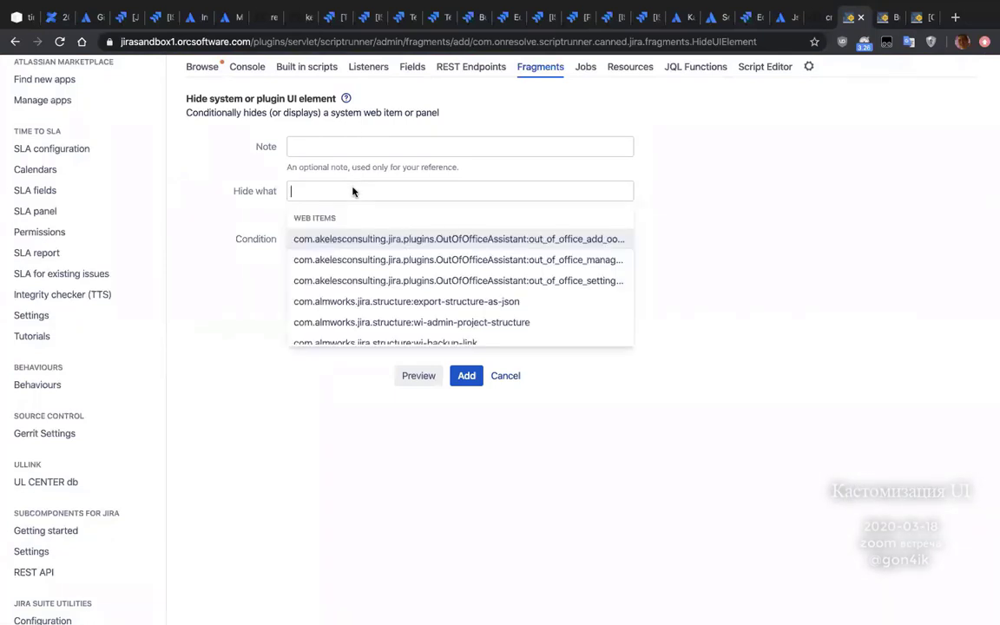
type("tempo")
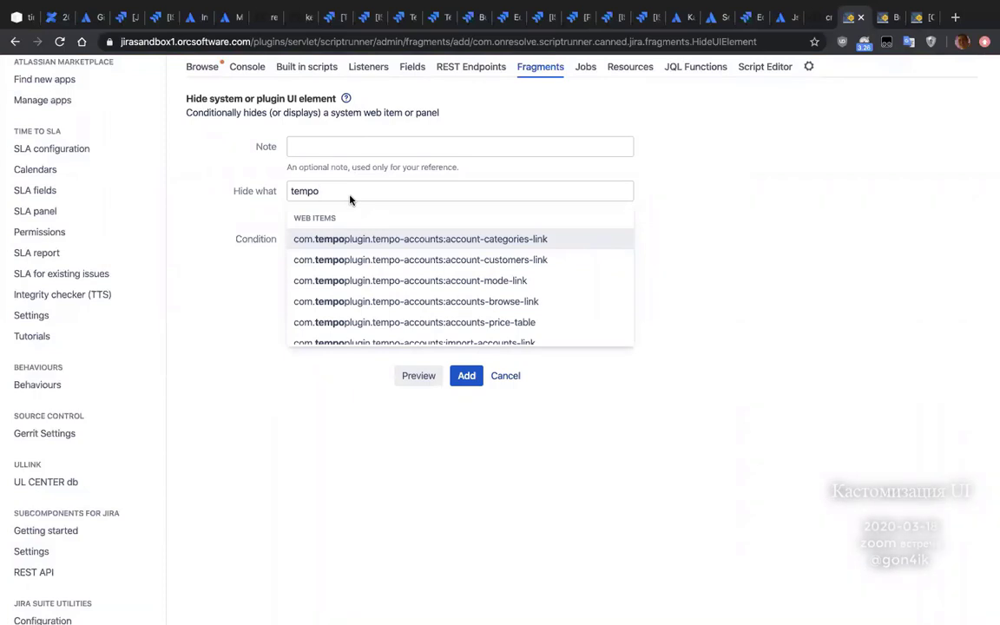
scroll(363, 278, "down", 5)
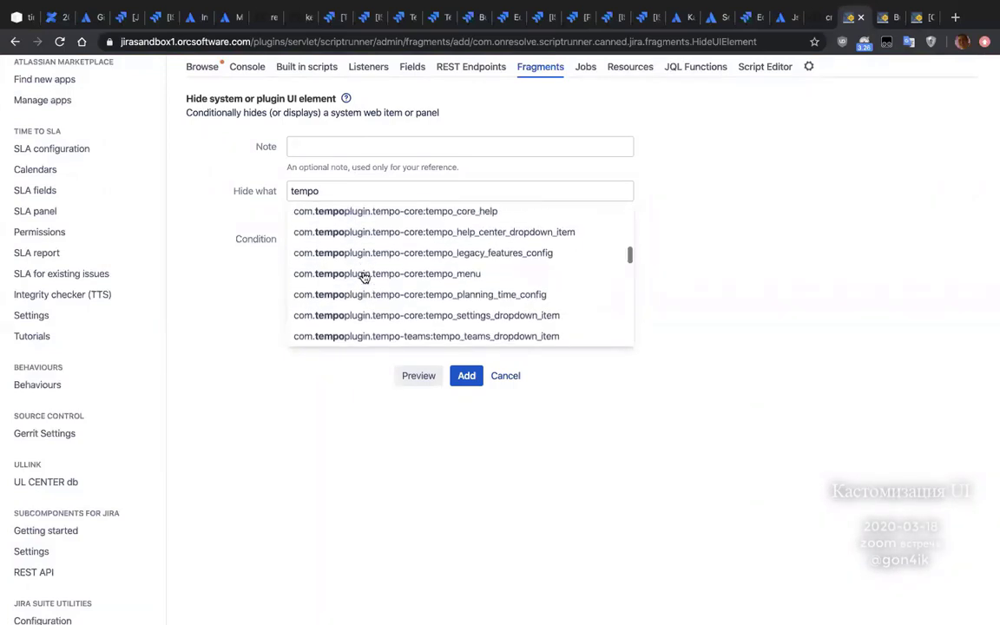
scroll(364, 278, "down", 8)
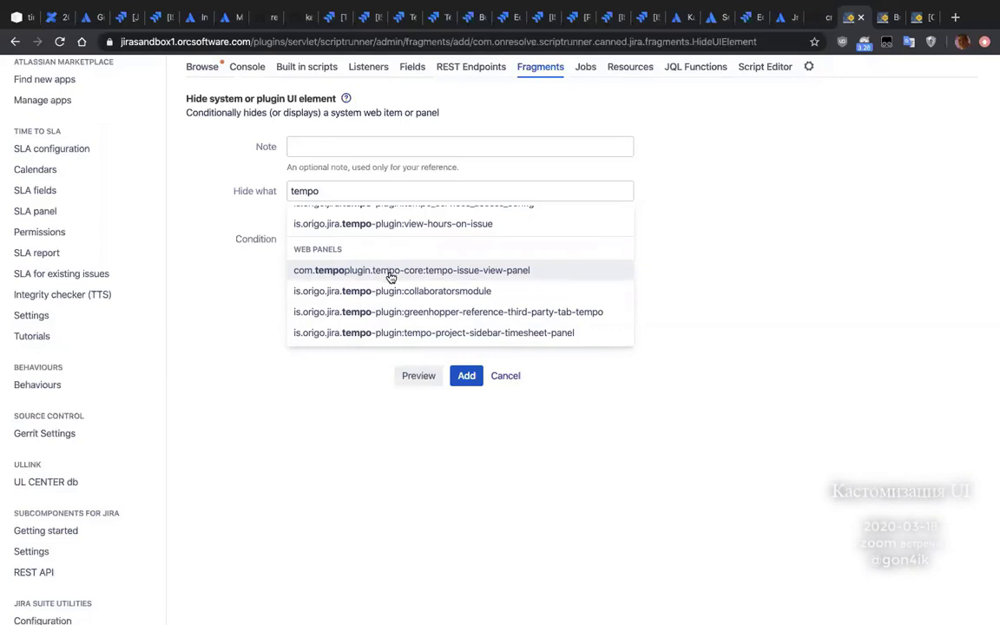
left_click(391, 273)
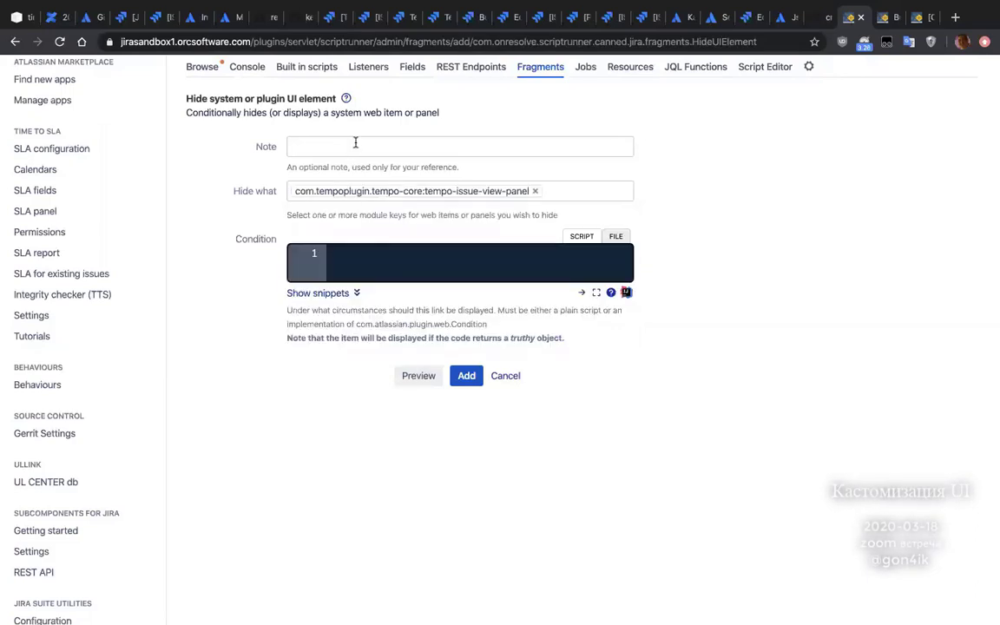
- Copy the "Just one project" snippet and paste it into the fragment's condition script
left_click(320, 294)
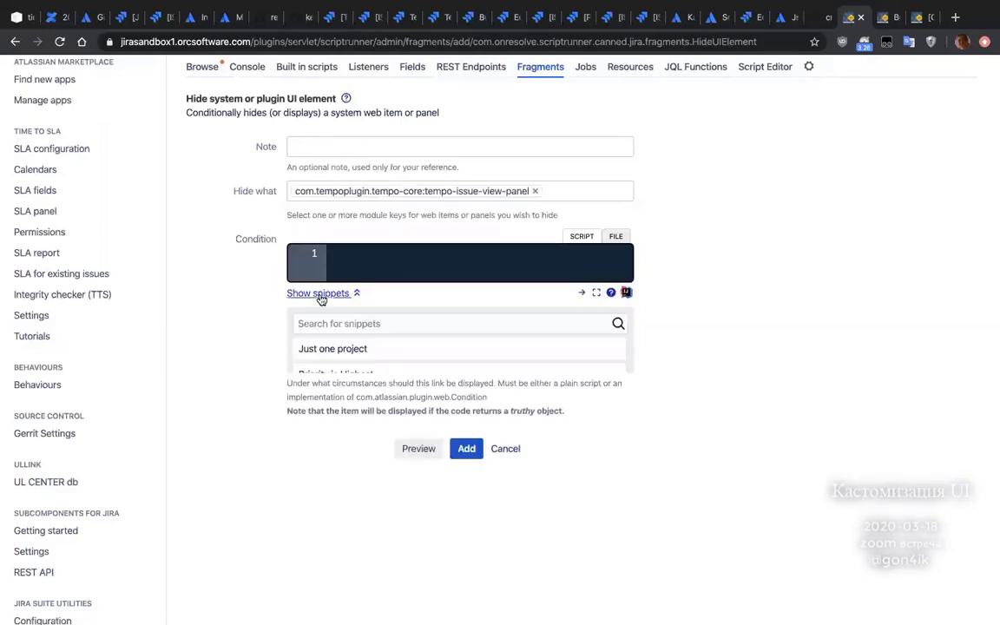
left_click(384, 350)
left_click(359, 258)
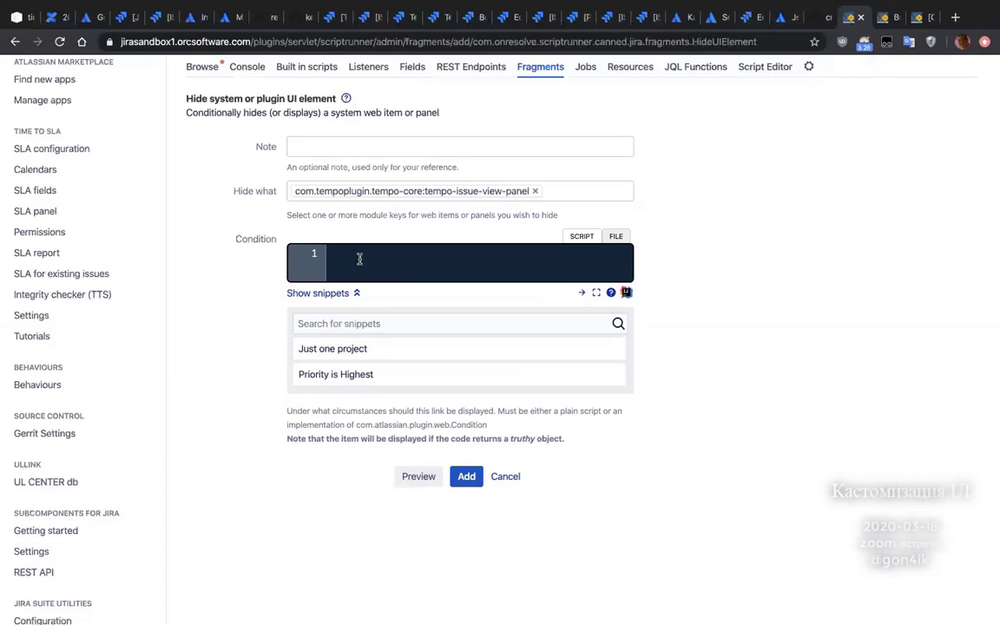
key("ctrl+v")
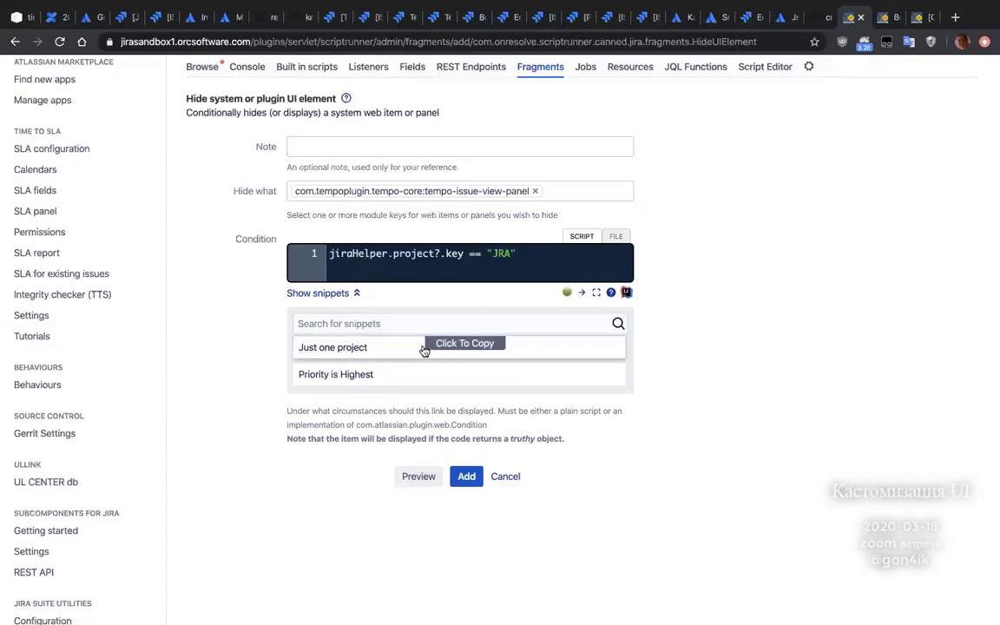
- Change the condition to jiraHelper.project?.key != "COVID" and add the fragment
double_click(501, 254)
type("COVID")
key("Left")
key("Left")
key("Left")
key("Left")
key("Left")
key("Left")
key("Left")
key("Left")
key("BackSpace")
type("!")
left_click(466, 477)
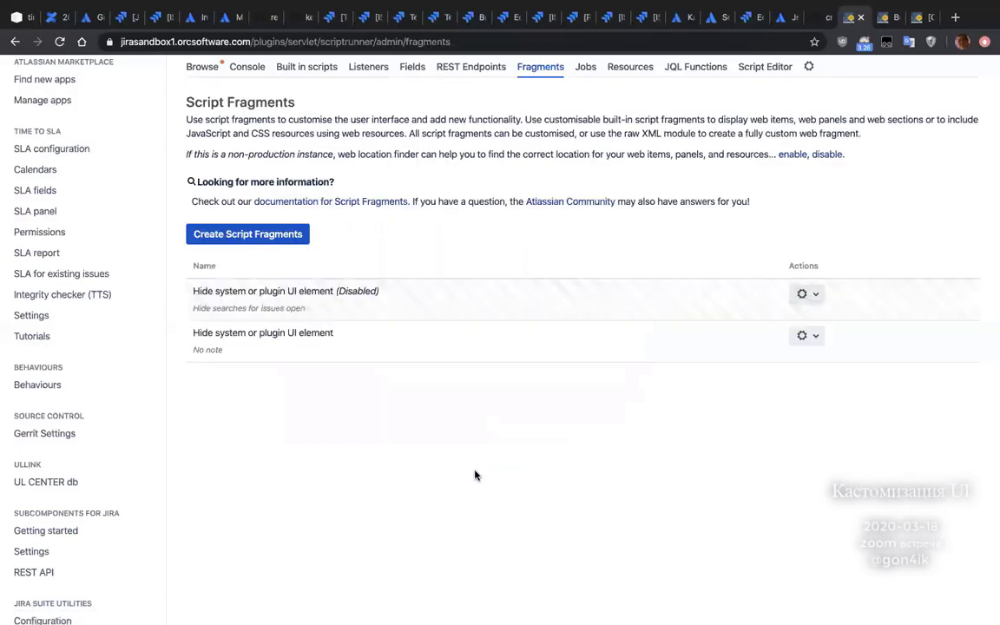
- Reload issue COVID-19 and check the sections below its description for the Tempo panel
left_click(922, 18)
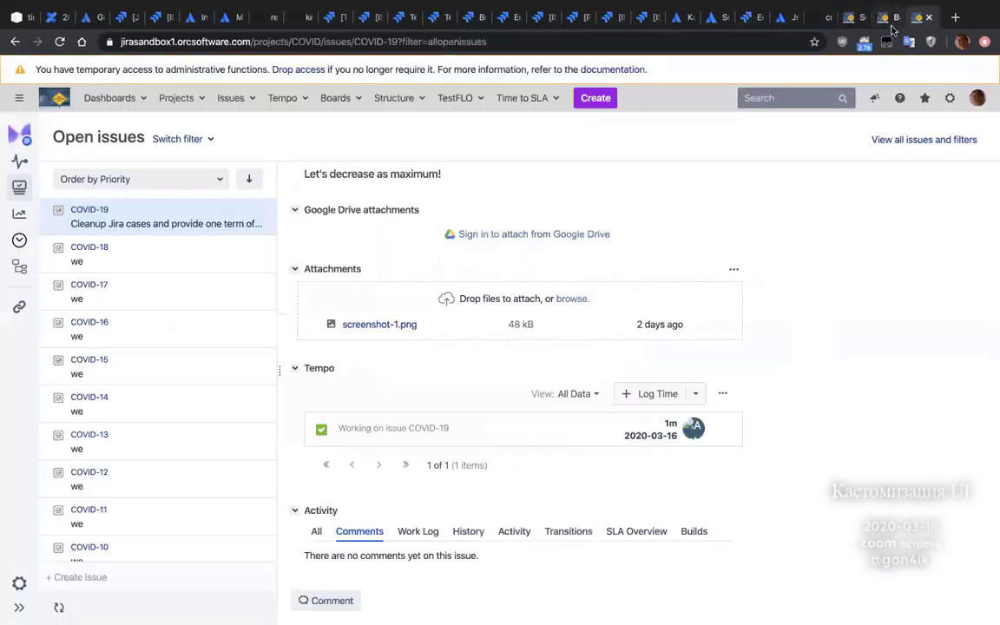
key("super+r")
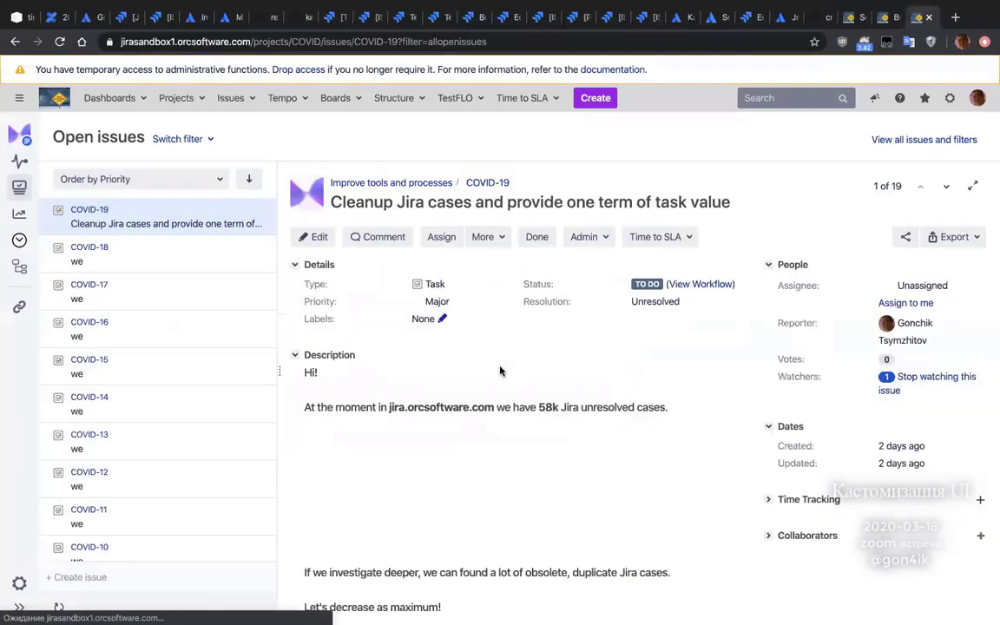
scroll(500, 367, "down", 5)
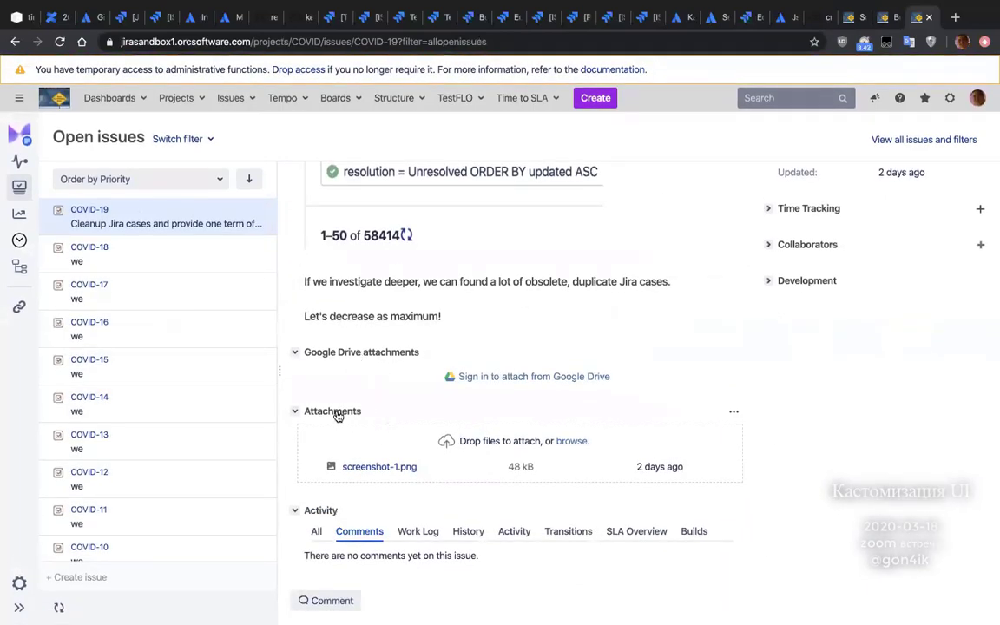
left_click(302, 411)
left_click(333, 474)
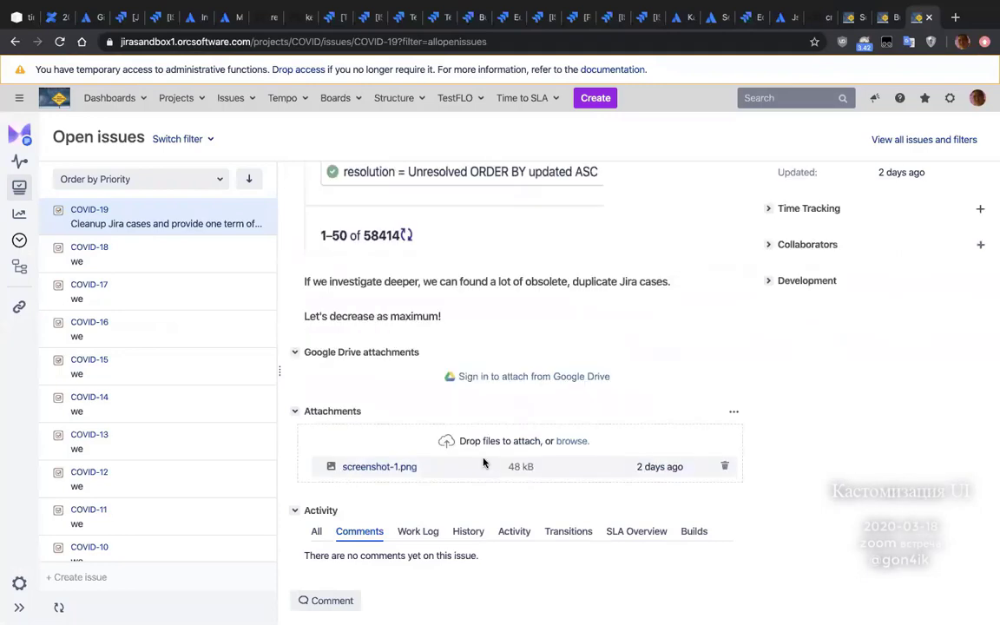
- Return to Script Fragments and start another fragment of the Hide system or plugin UI element type
left_click(890, 16)
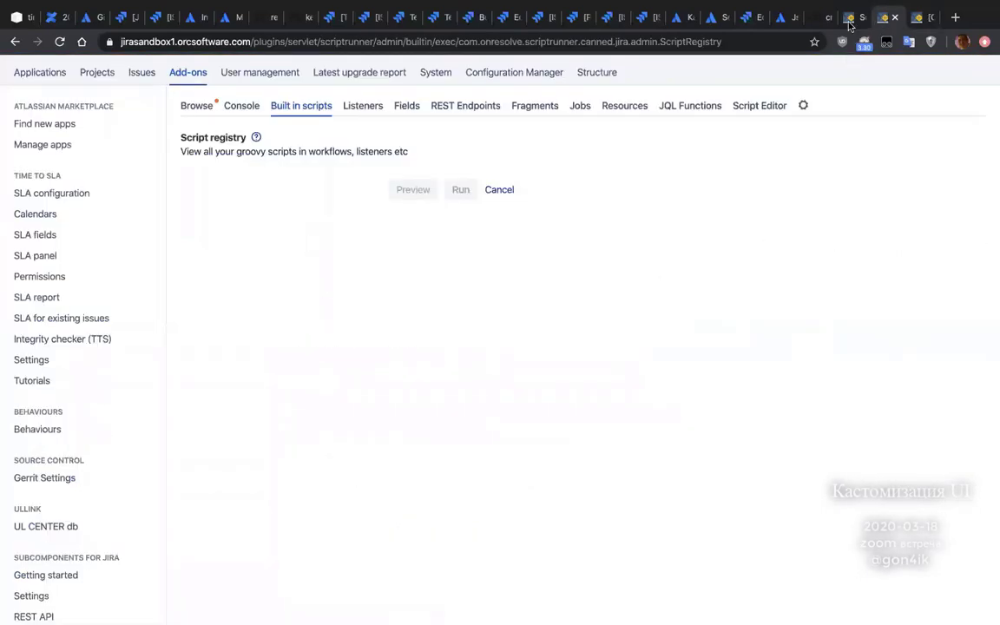
left_click(849, 17)
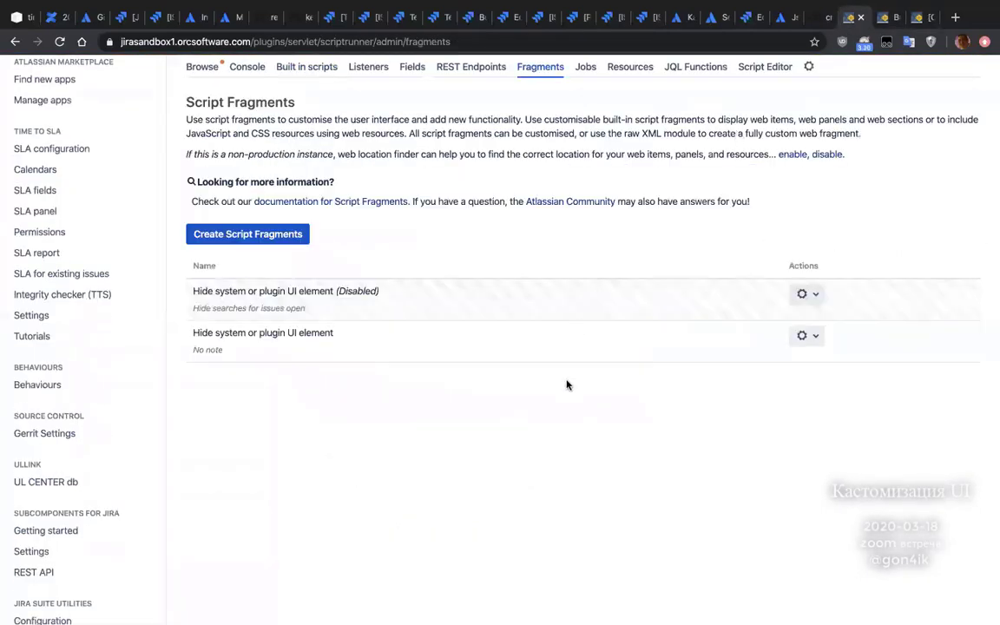
left_click(282, 235)
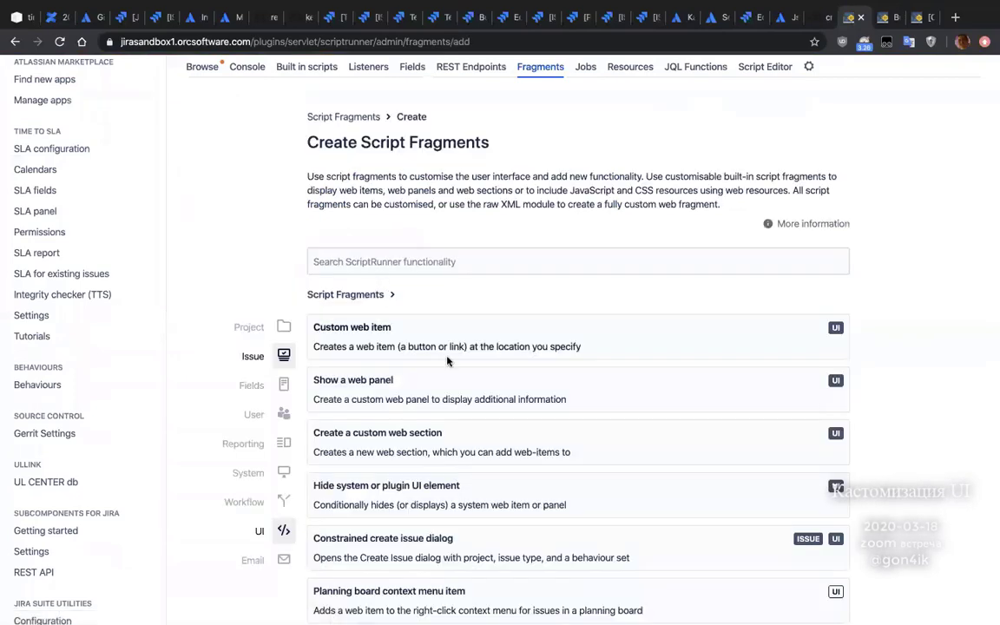
scroll(446, 357, "down", 3)
scroll(449, 362, "down", 1)
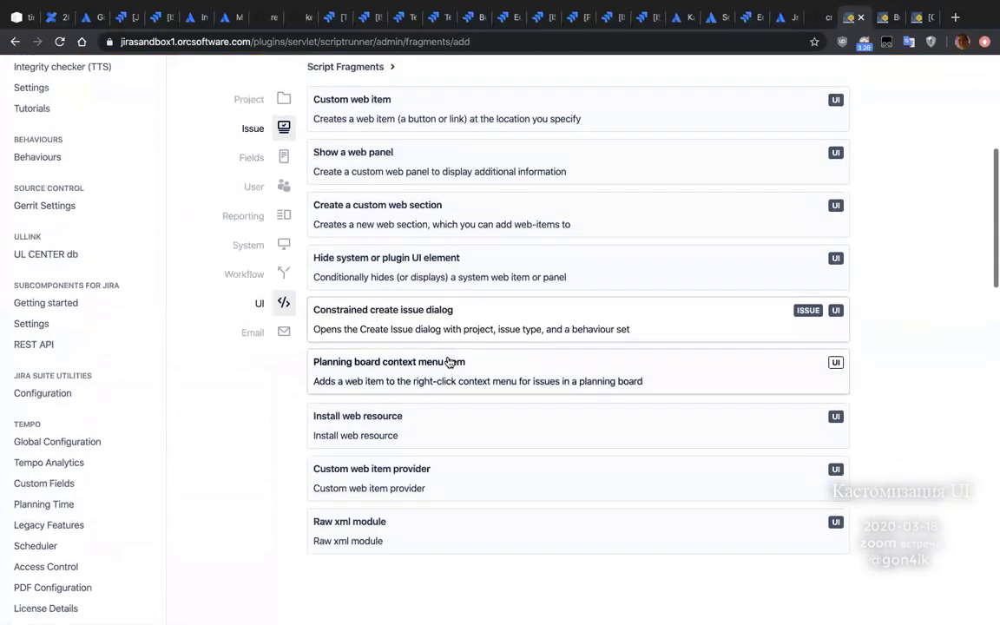
left_click(442, 274)
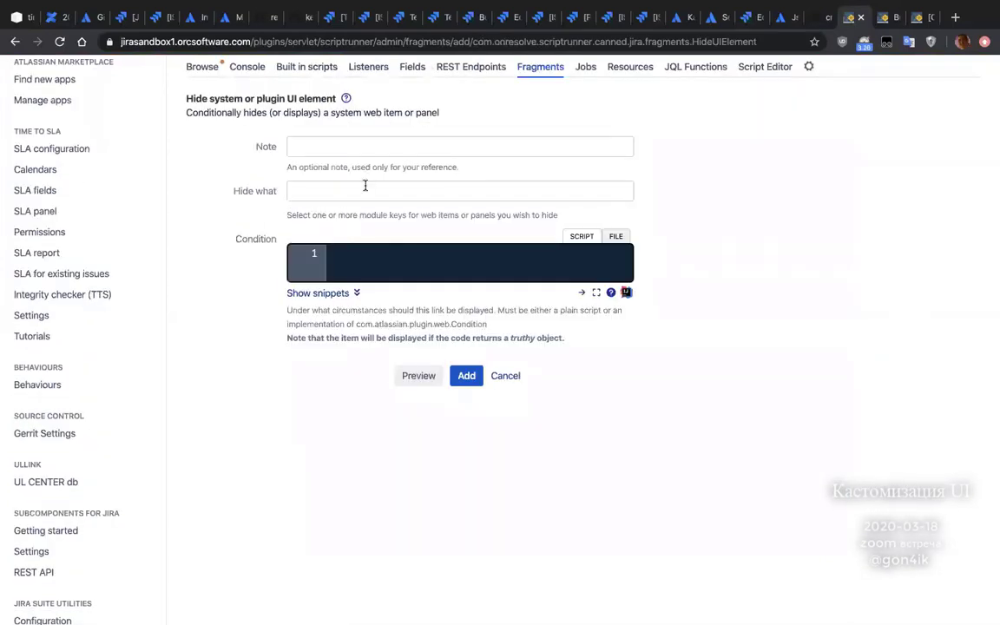
- Browse the web items and web panels that can be chosen under Hide what
left_click(364, 187)
left_click(365, 189)
left_click(365, 189)
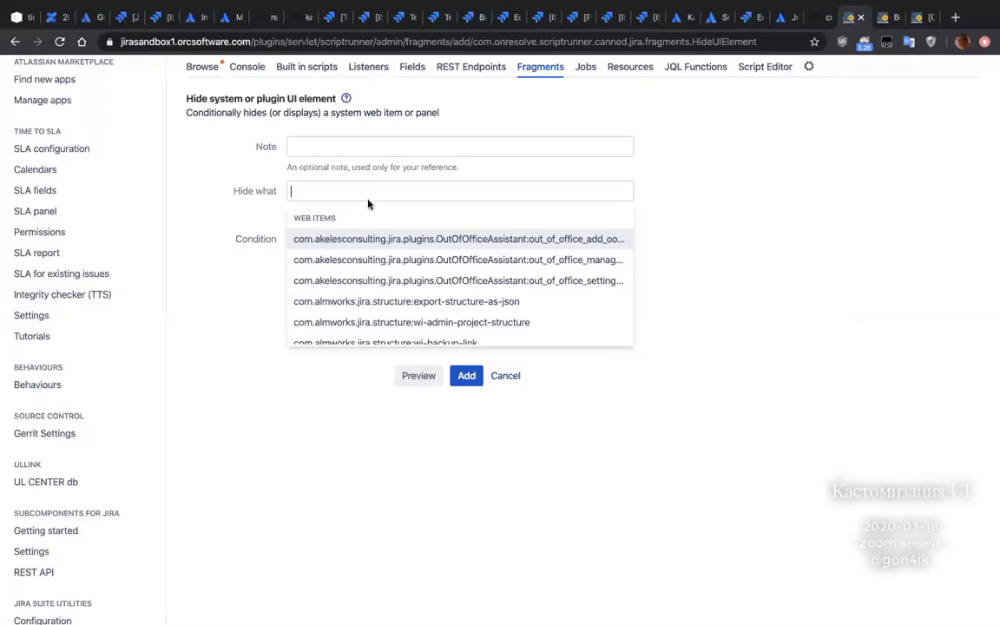
scroll(373, 278, "down", 3)
scroll(371, 276, "down", 15)
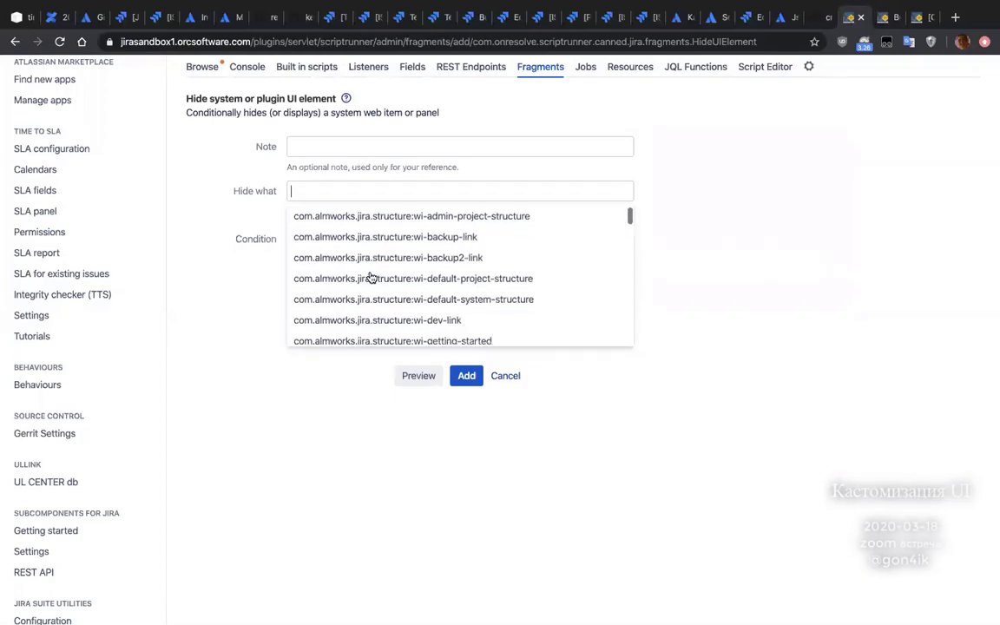
scroll(370, 276, "down", 20)
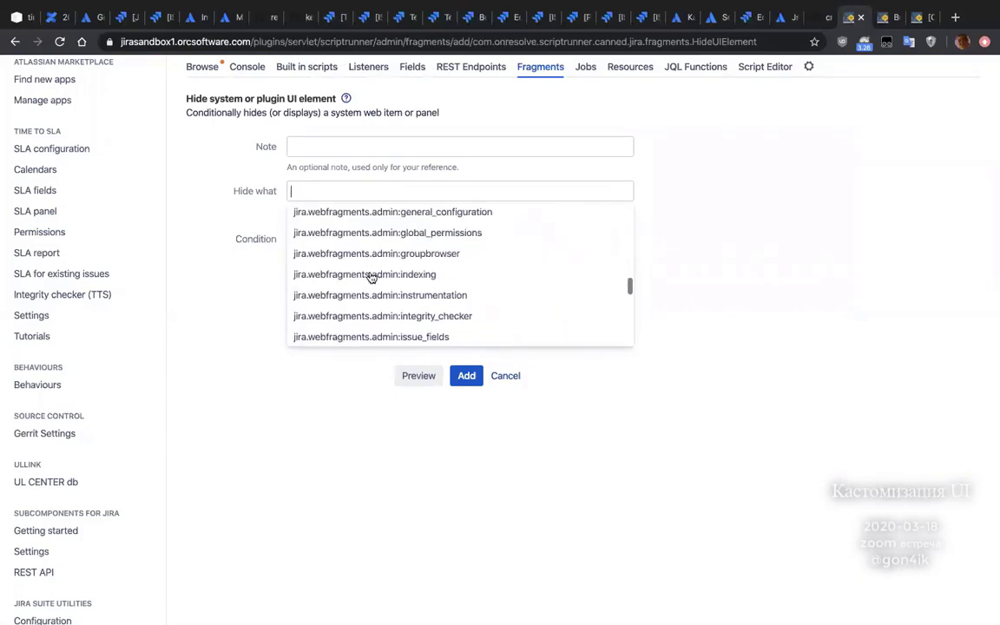
scroll(371, 276, "down", 20)
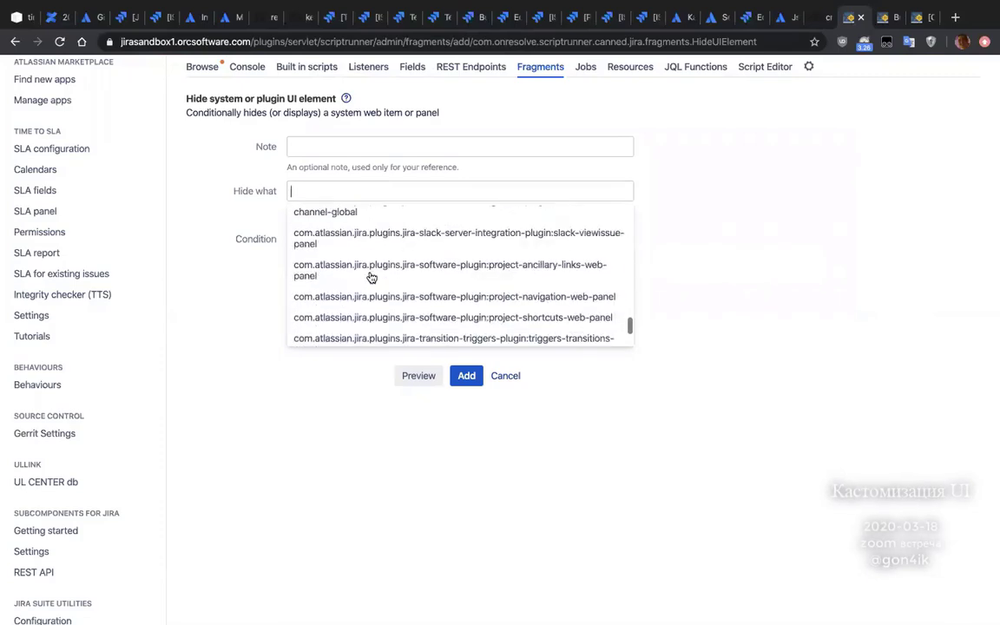
scroll(371, 276, "up", 20)
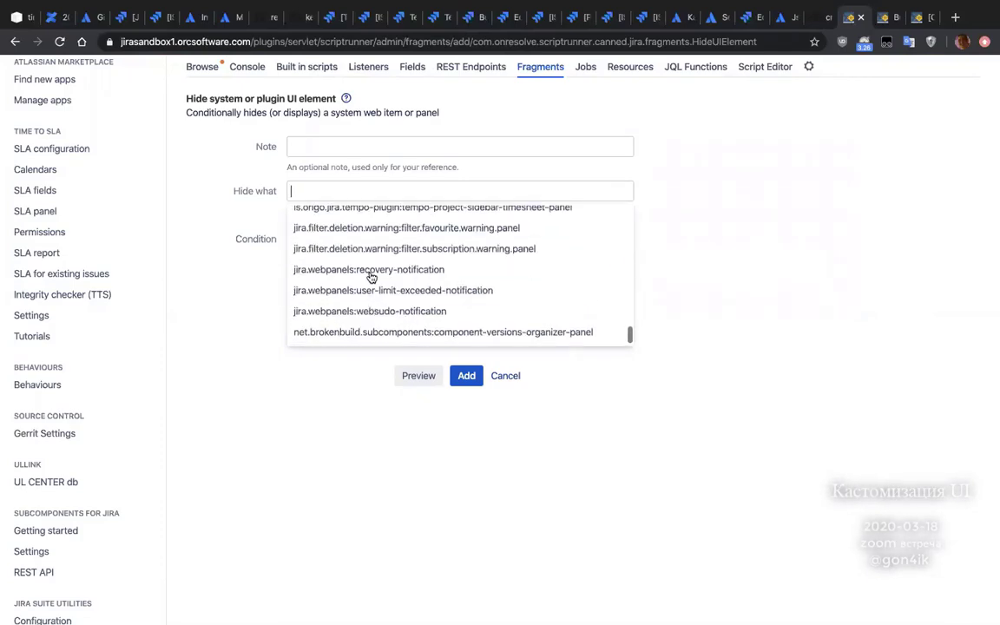
- Look back through the Hide what options up to the first web items and close the list without choosing one
scroll(371, 276, "up", 20)
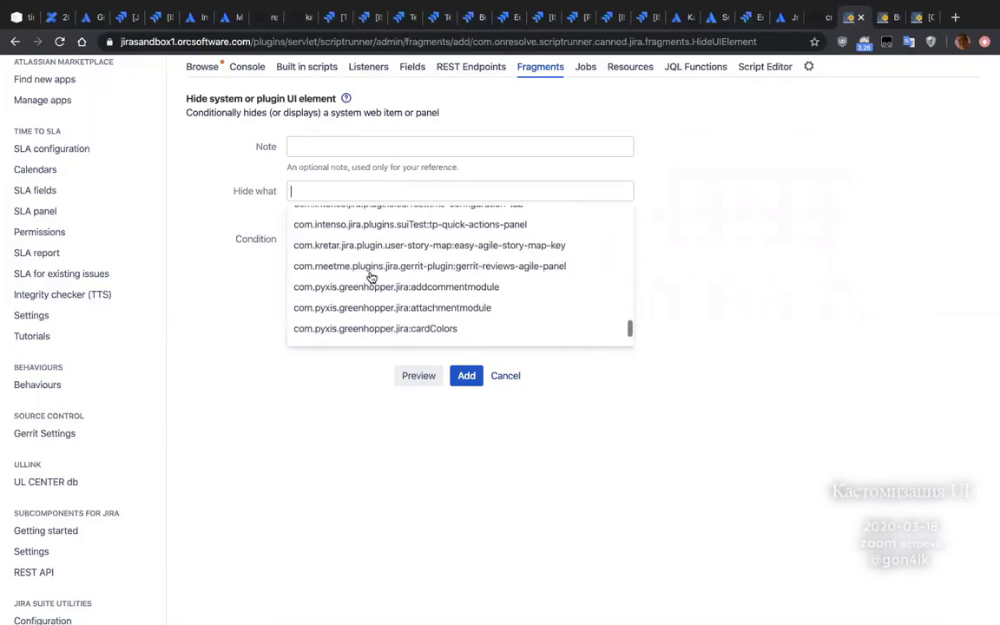
scroll(371, 277, "up", 20)
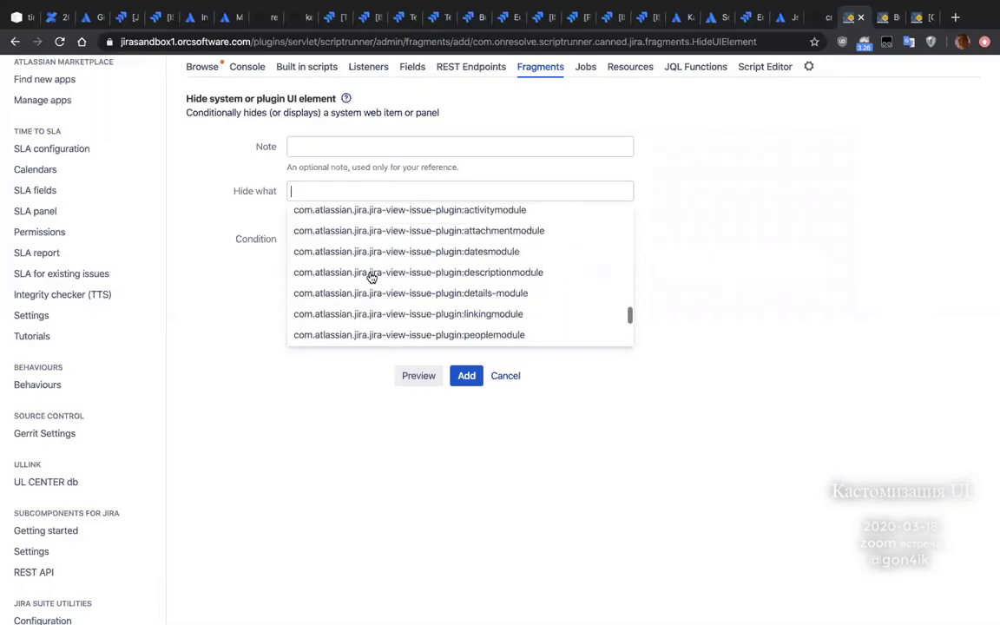
scroll(371, 277, "up", 20)
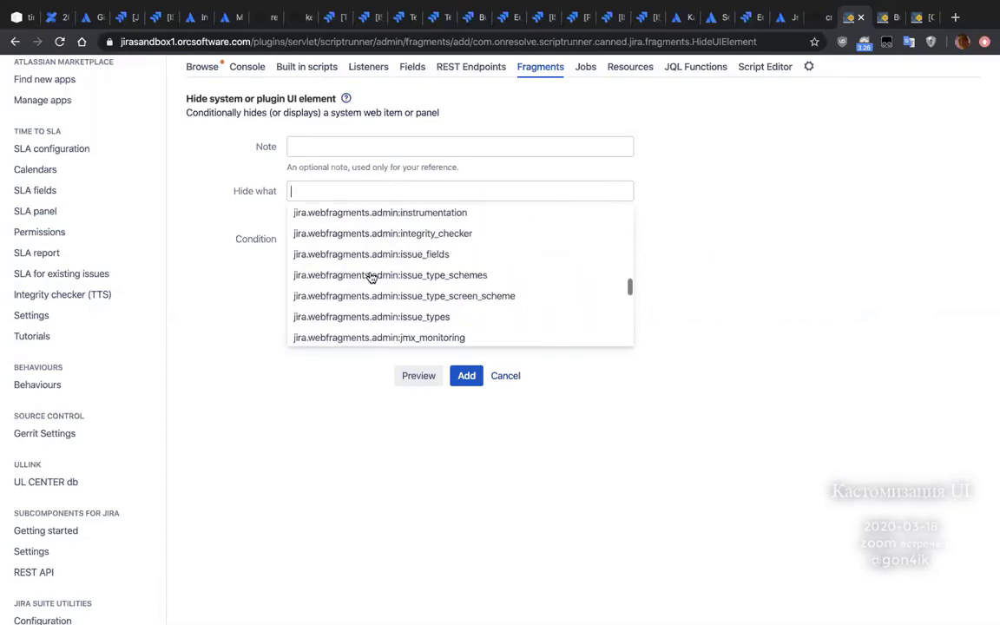
scroll(371, 277, "up", 20)
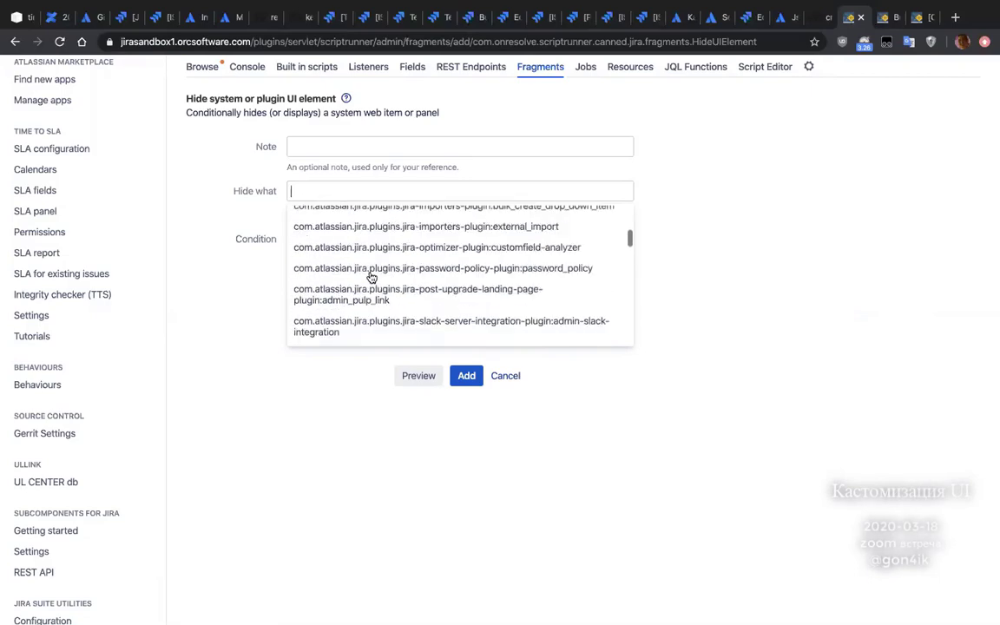
scroll(374, 269, "up", 5)
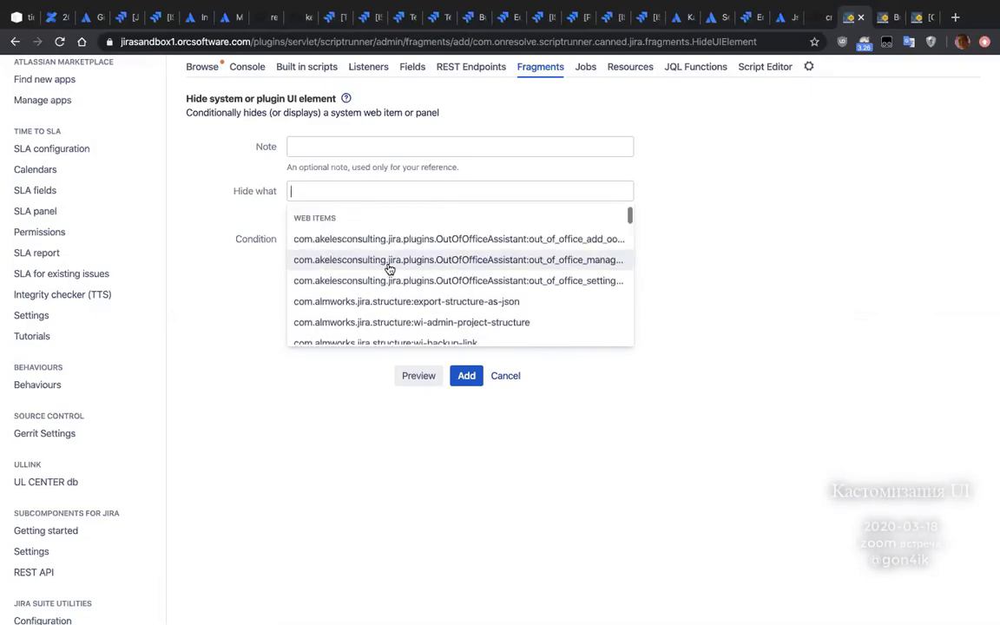
left_click(821, 257)
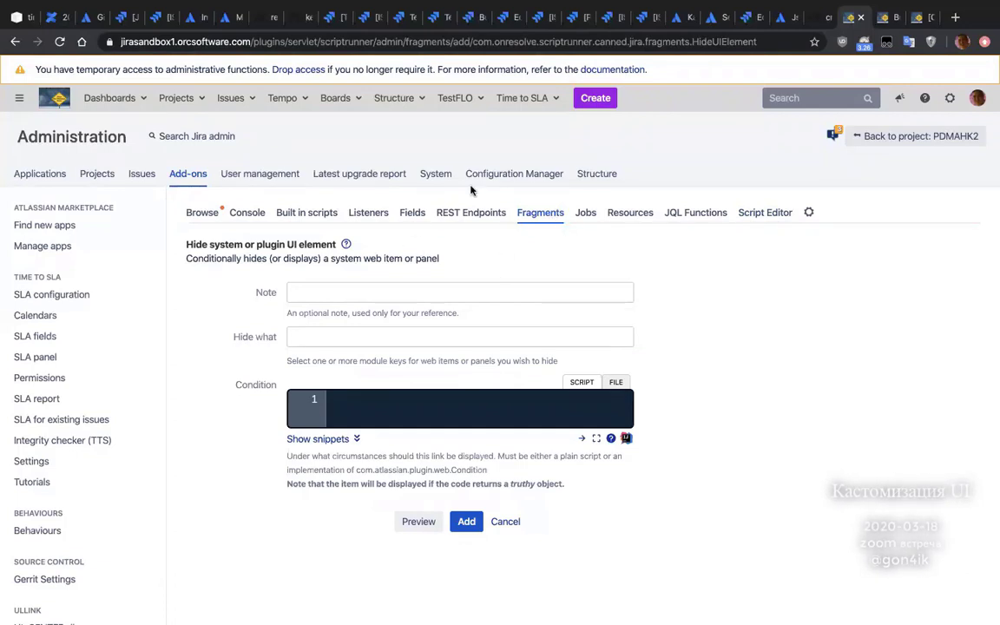
- On issue COVID-19, inspect the Google Drive attachments heading in the page code and copy the id of its mod-header div
left_click(916, 17)
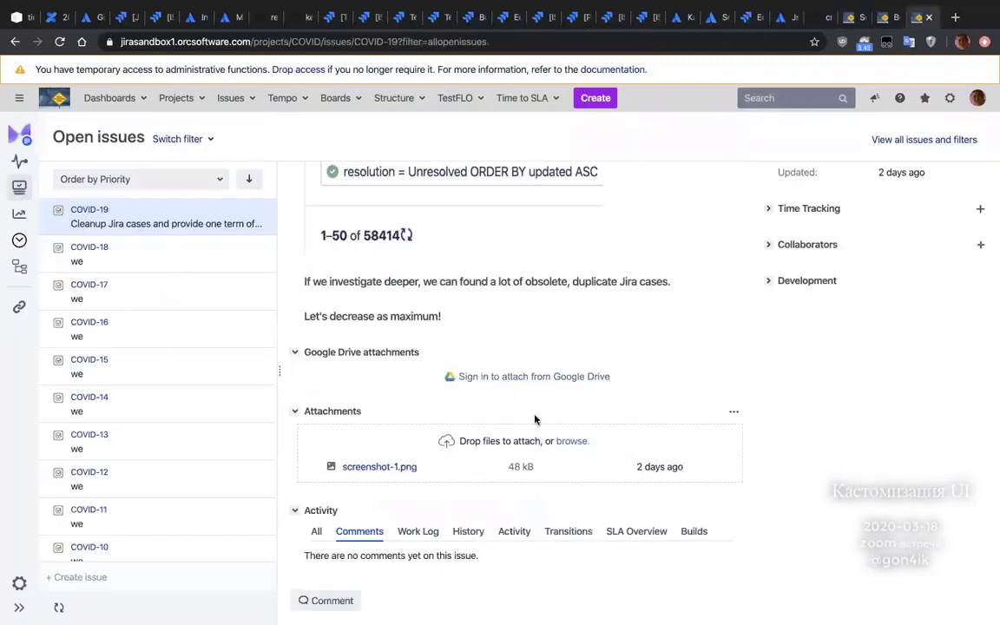
double_click(411, 357)
right_click(411, 357)
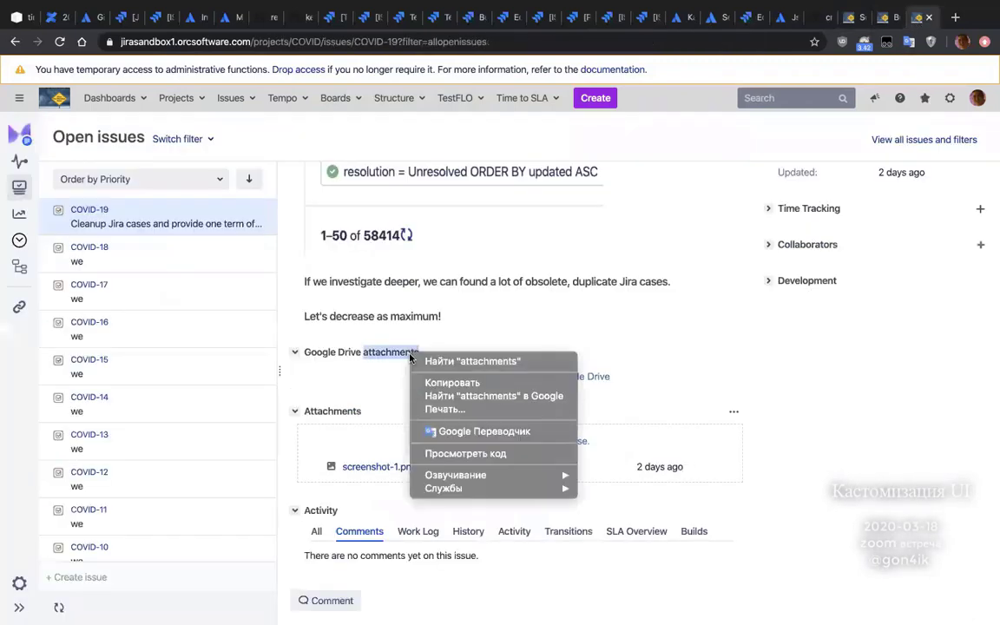
left_click(346, 379)
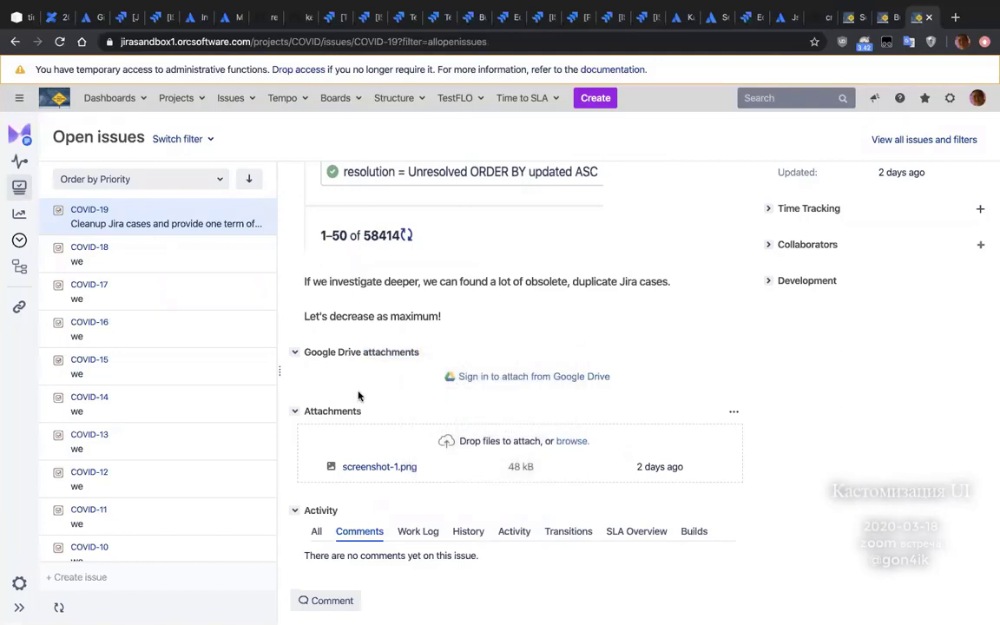
right_click(363, 355)
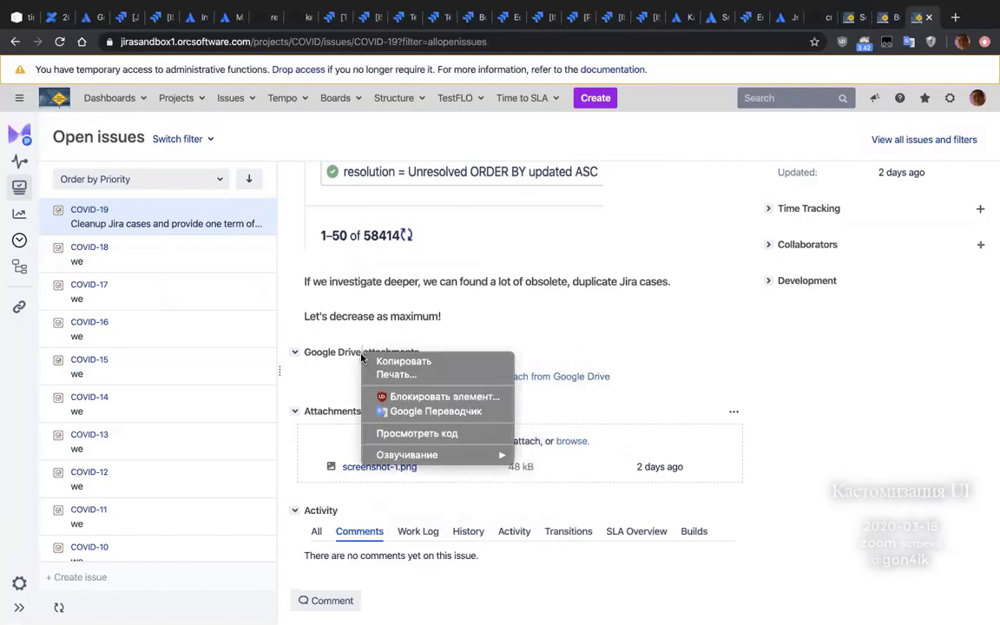
left_click(400, 442)
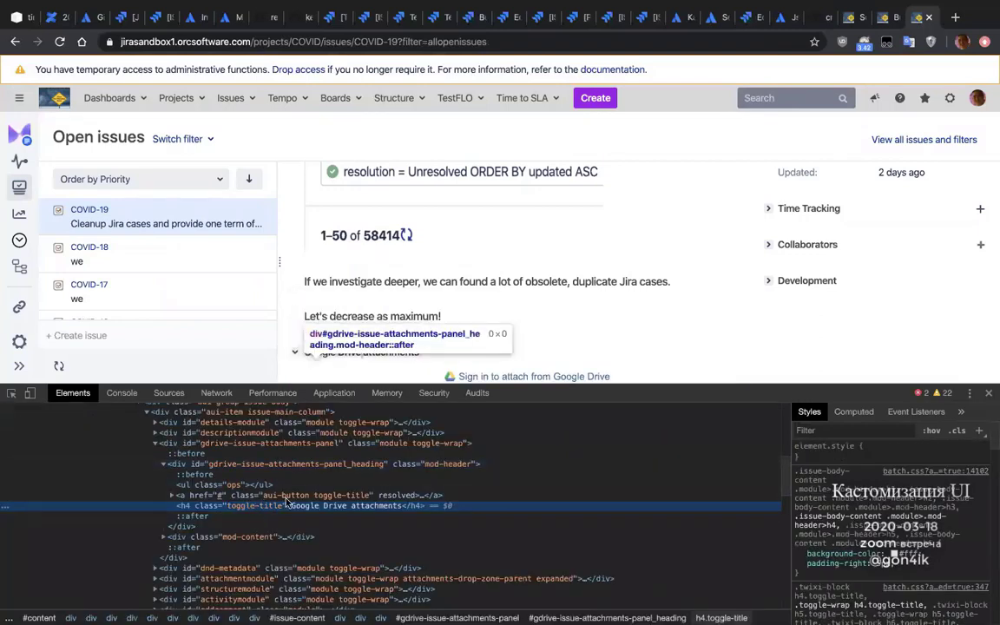
left_click(172, 495)
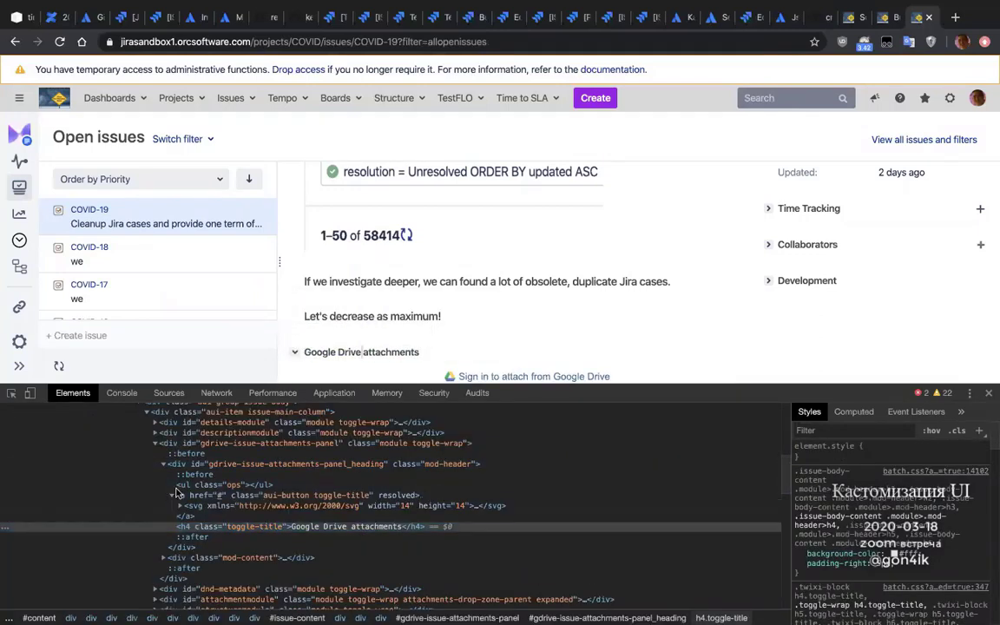
left_click(291, 465)
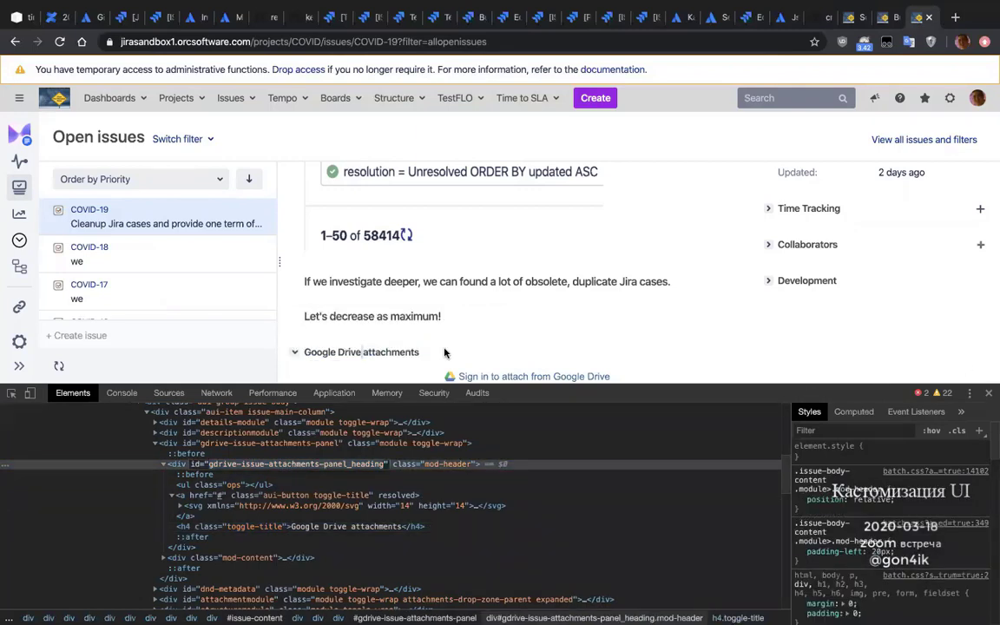
- In the browser console, try to select the heading by running AJS.("#gdrive-issue-attachments-panel_heading")
left_click(122, 393)
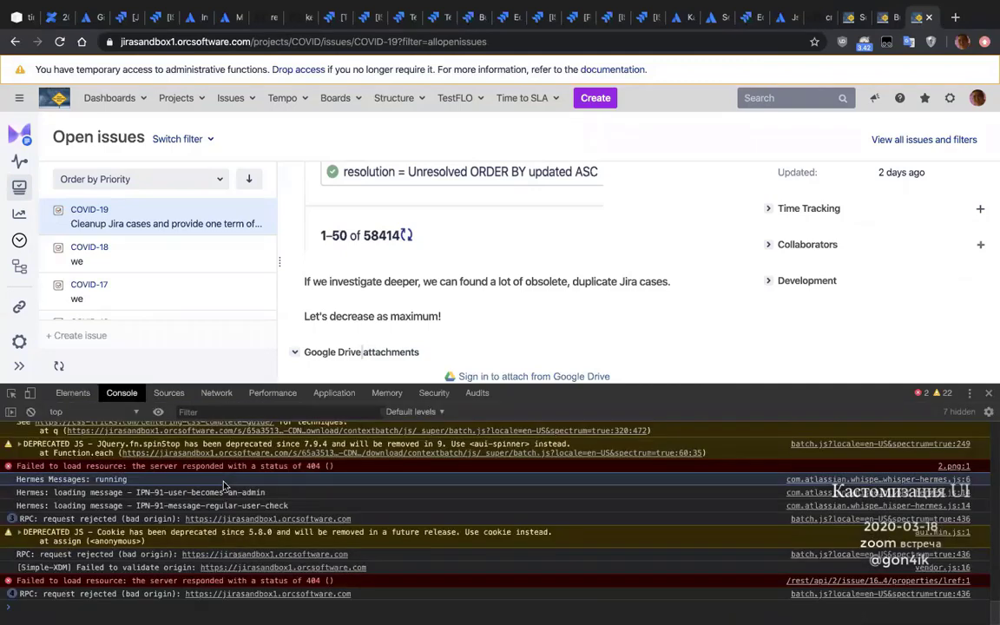
left_click(220, 608)
type("AJS")
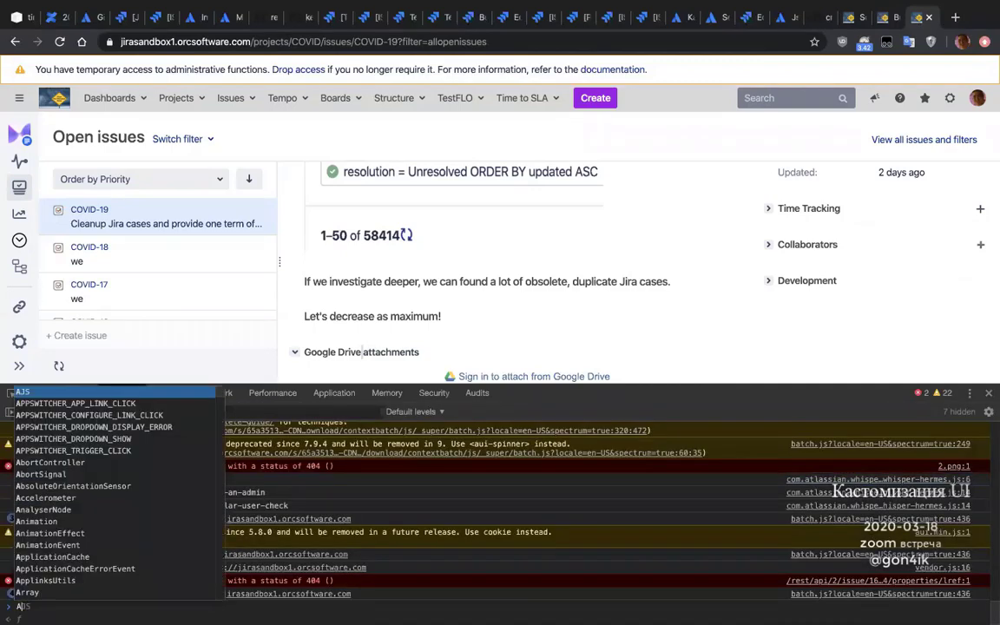
type(".")
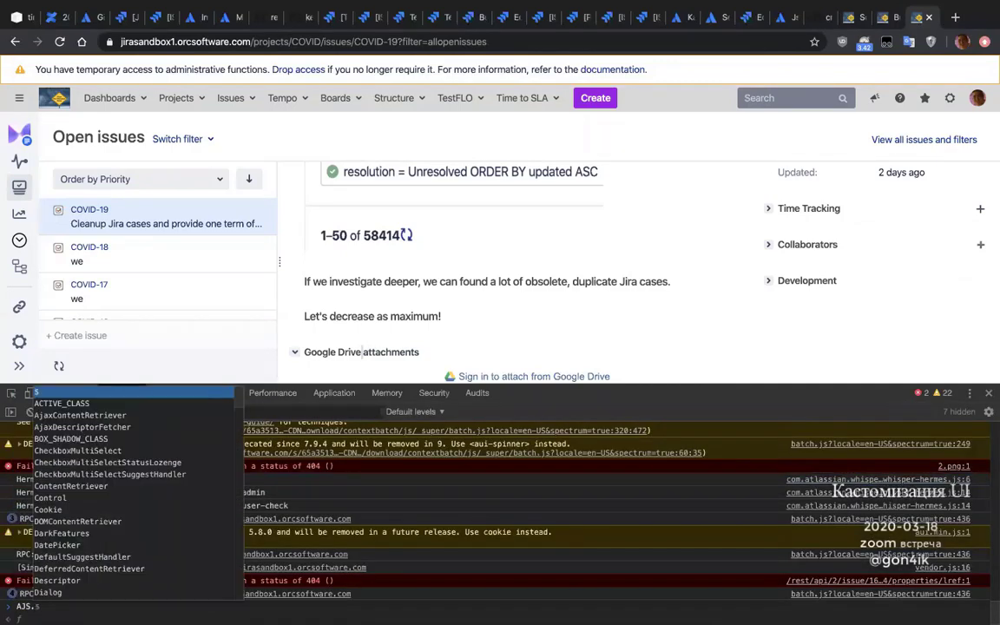
type("$(")
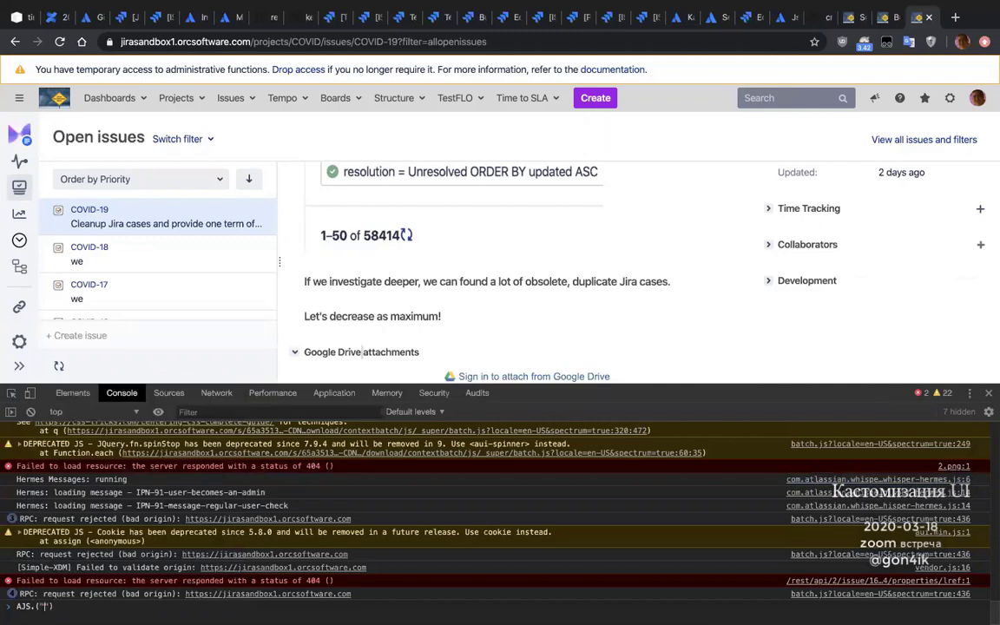
type("\"")
type("gdrive-issue-attachments-panel_heading")
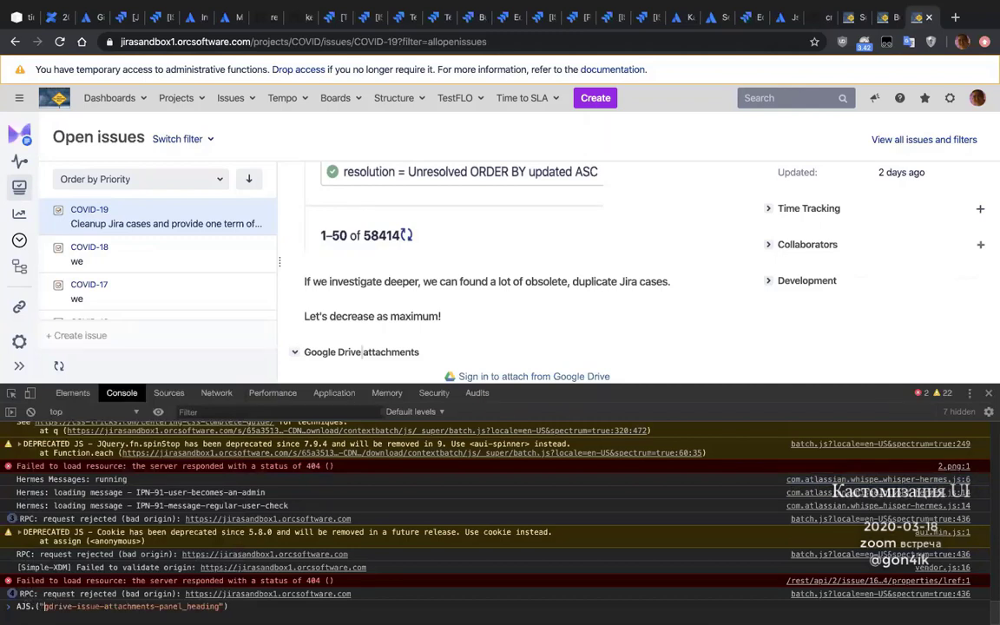
type("#")
key("Return")
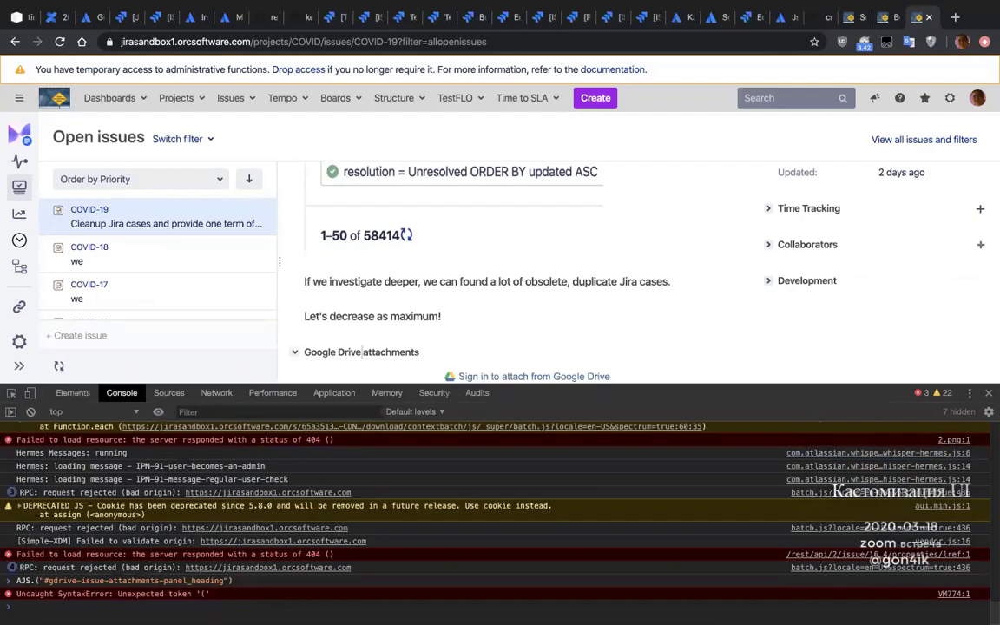
- Try the command without the dot, correct it to AJS.$("#gdrive-issue-attachments-panel_heading") and run it
key("Up")
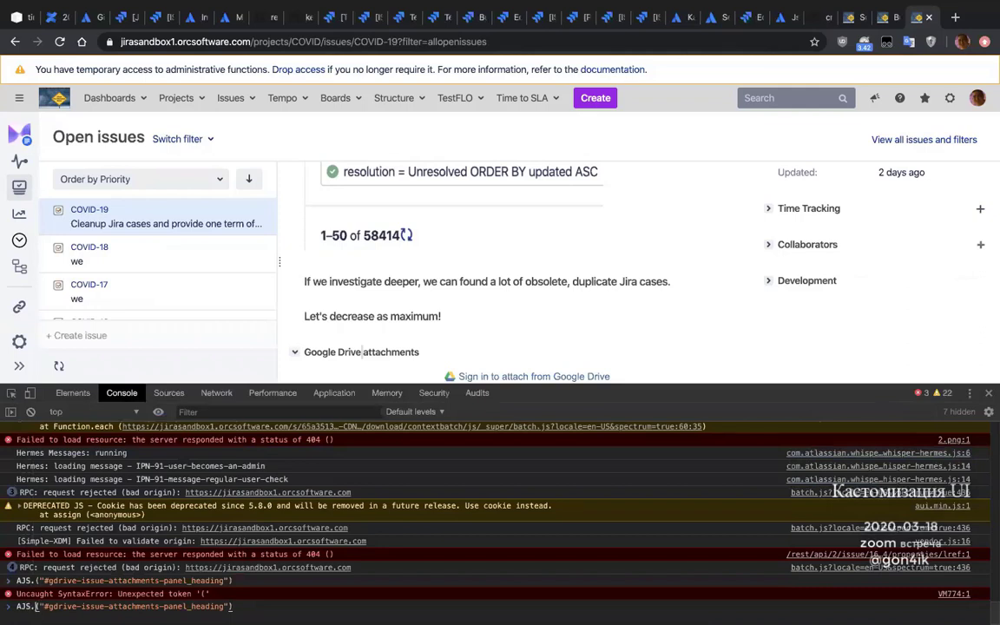
key("BackSpace")
key("Return")
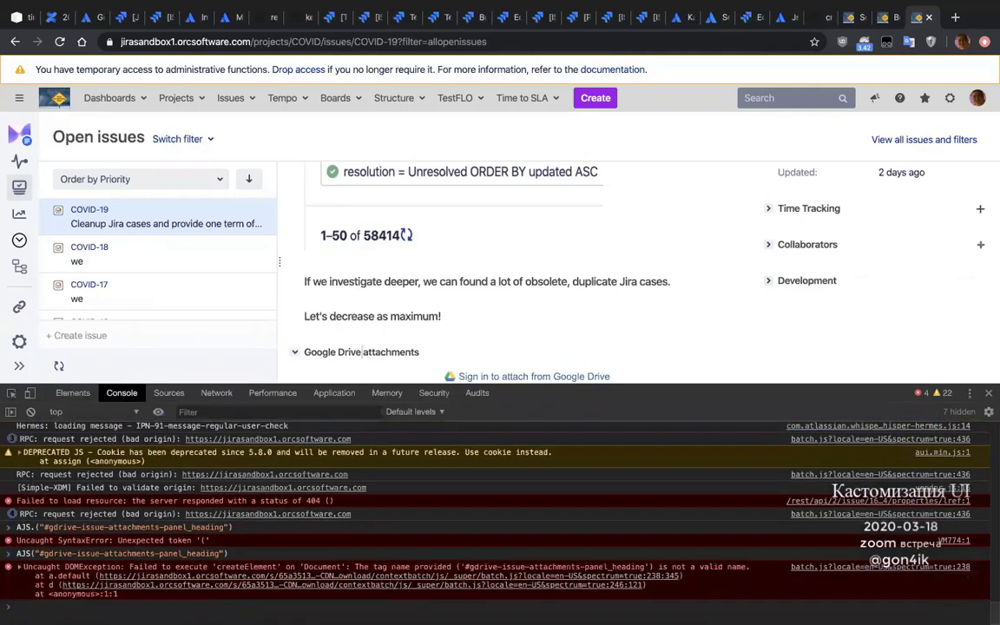
key("Up")
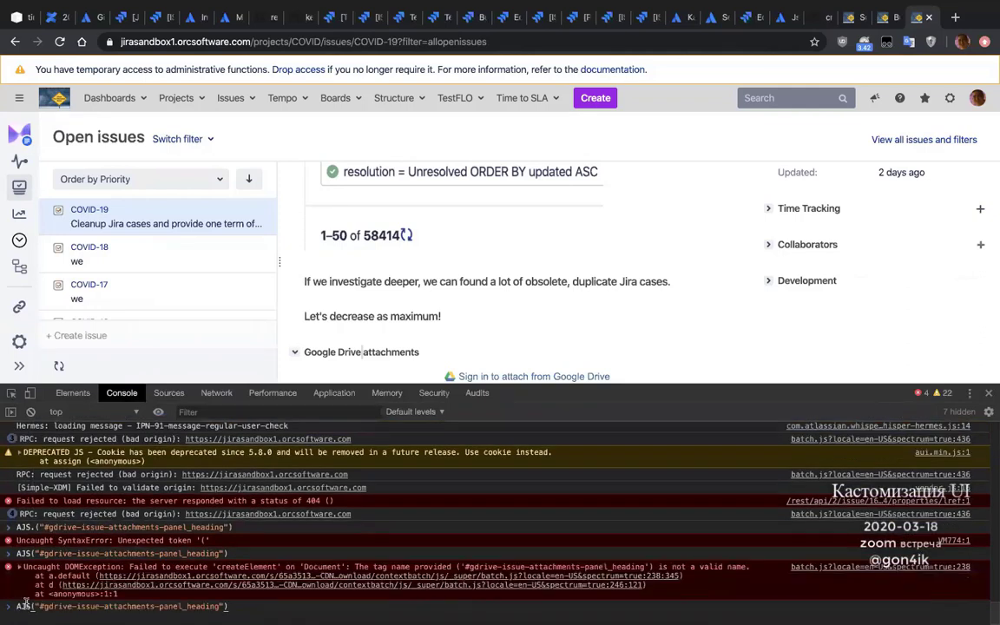
type(".")
key("Escape")
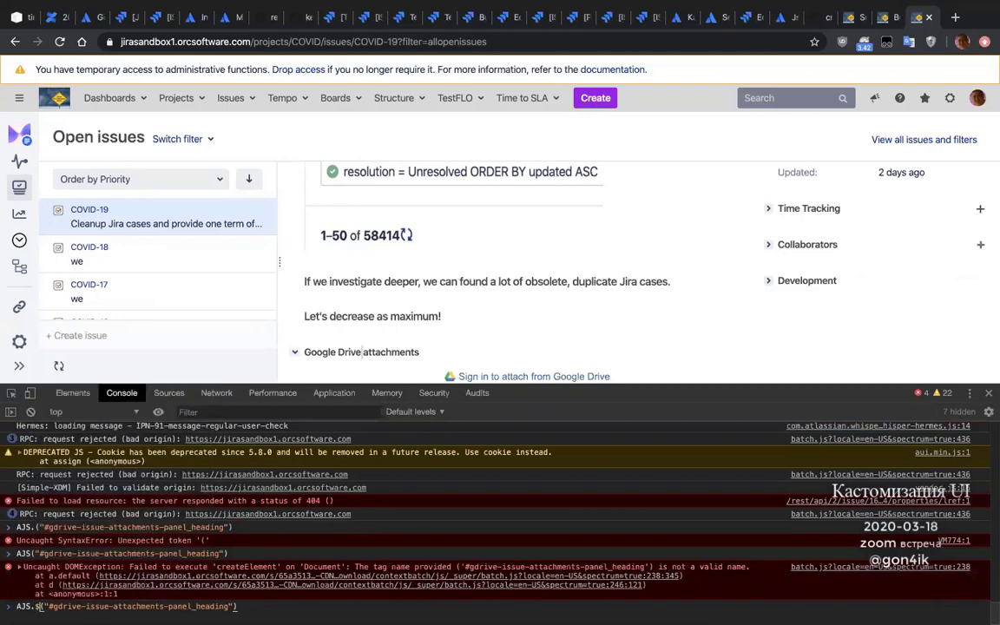
key("Return")
- Hide the Google Drive attachments heading by running AJS.$("#gdrive-issue-attachments-panel_heading").hide(); check the issue page and copy the command
key("Up")
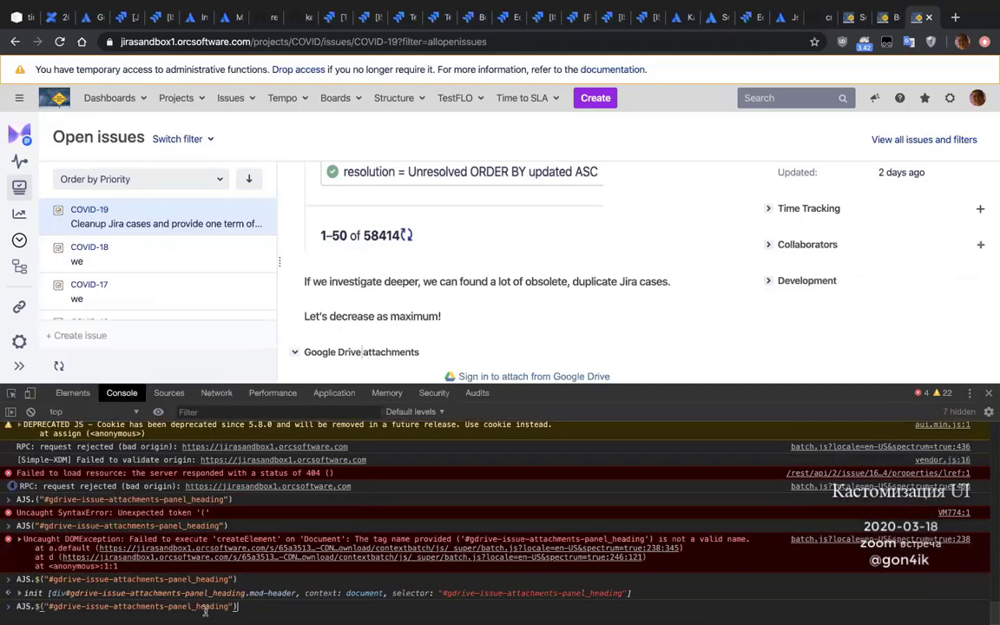
scroll(375, 350, "down", 2)
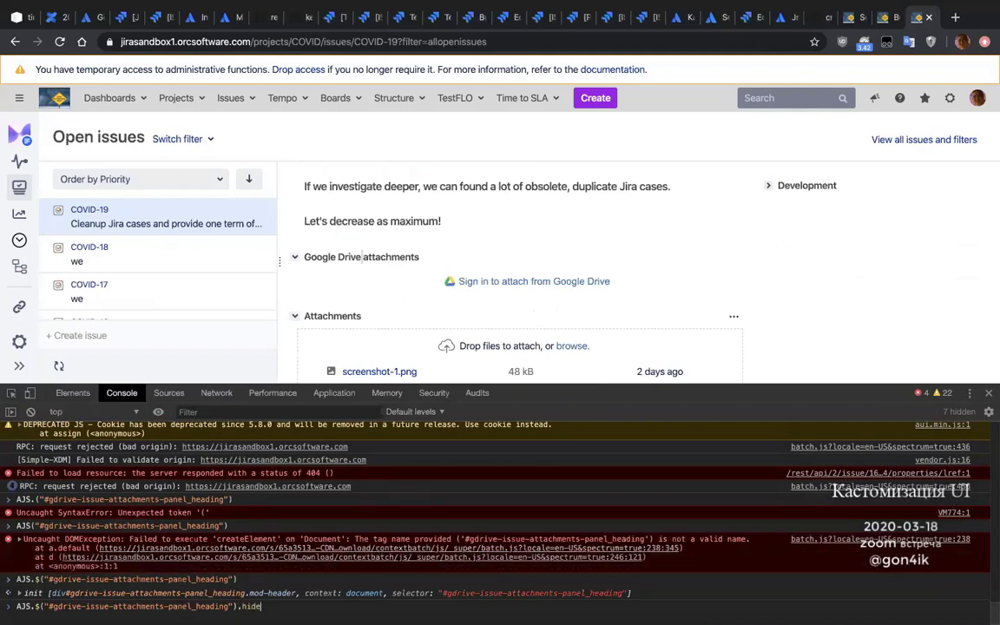
type(".hide();")
key("Return")
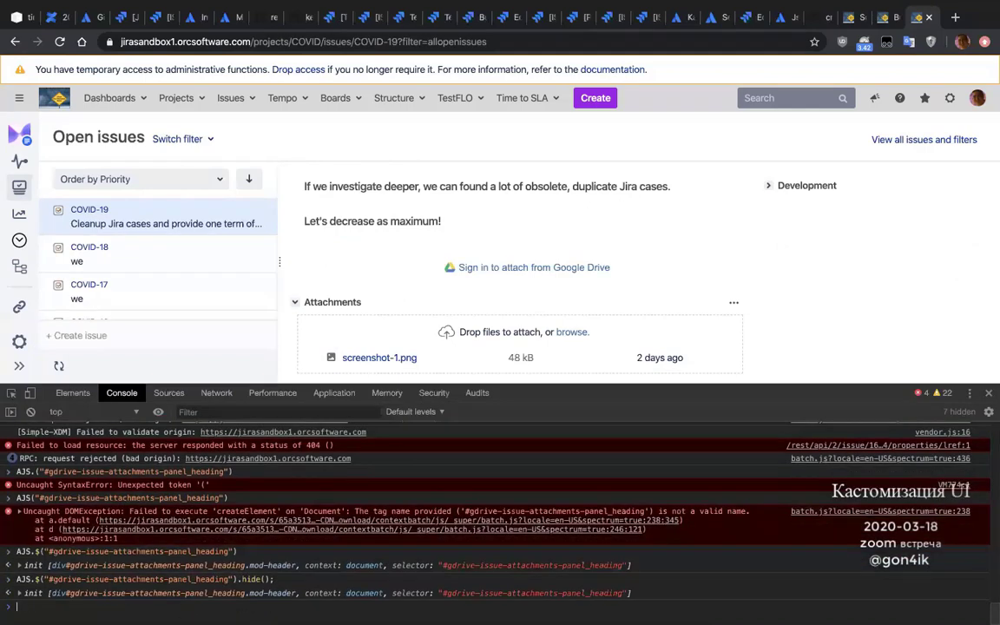
scroll(442, 275, "down", 1)
scroll(443, 276, "up", 1)
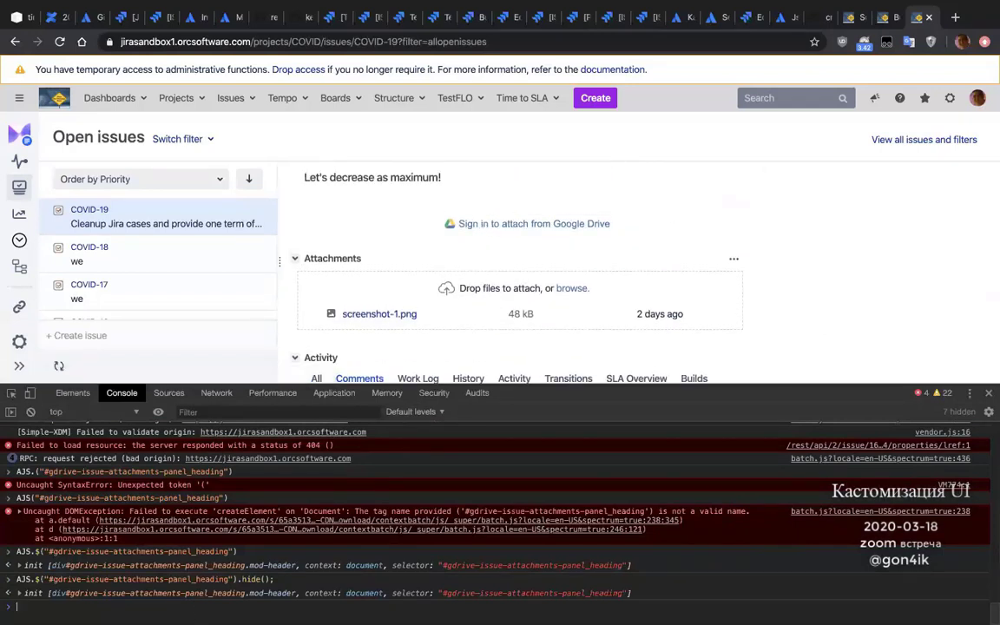
key("Up")
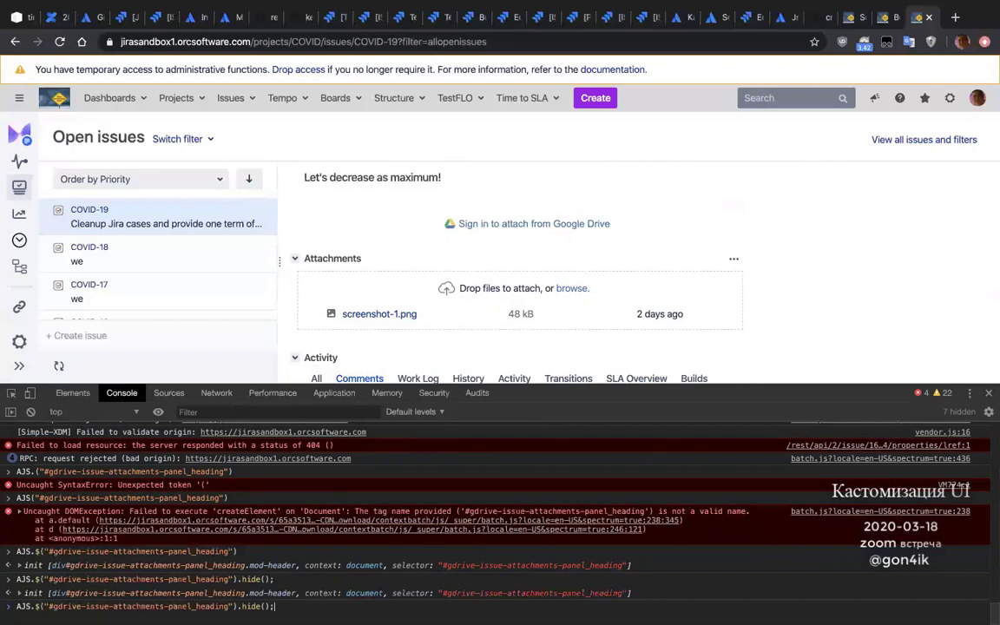
key("Down")
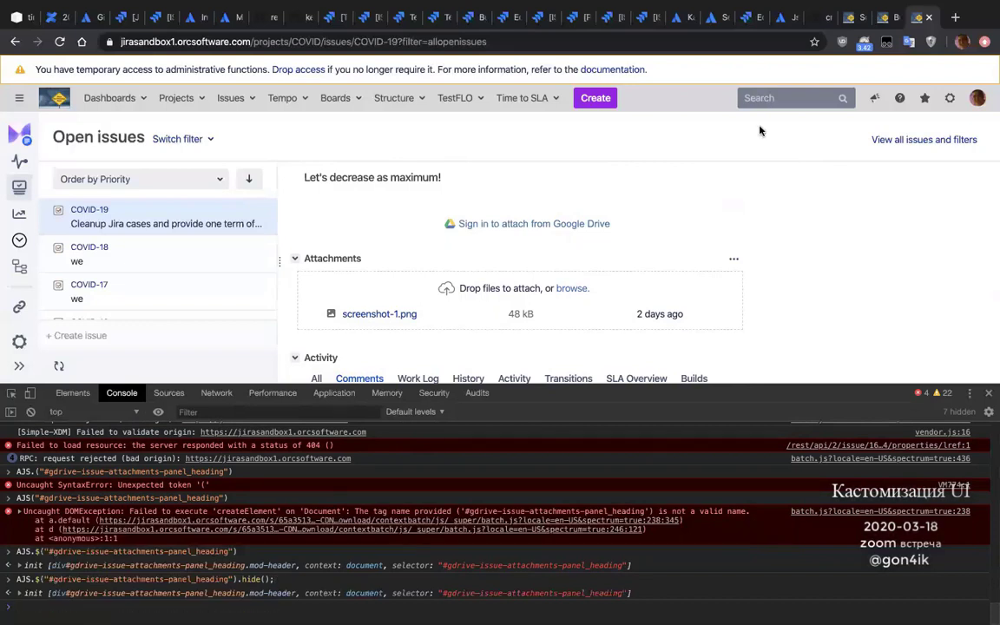
- Return to the Jira administration page, open the JSIncluder scripts configuration and look through the configured scripts
left_click(886, 18)
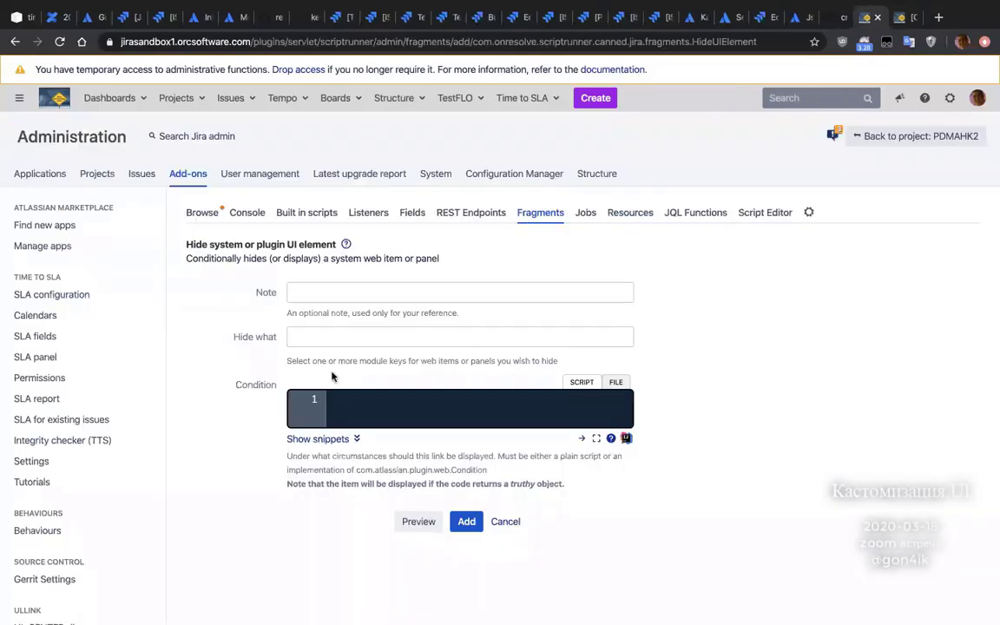
scroll(48, 472, "down", 15)
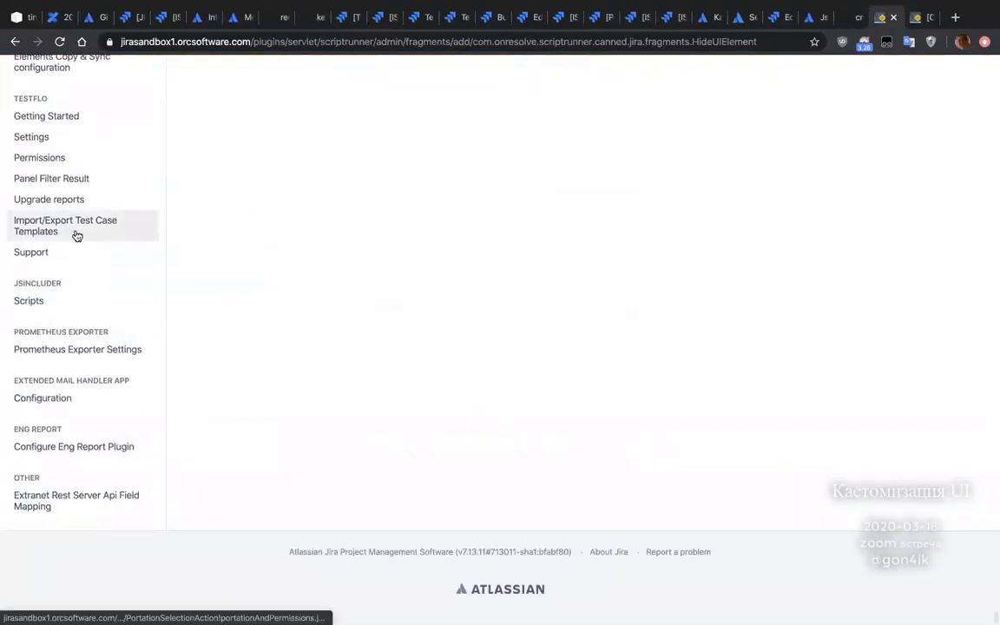
left_click(28, 301)
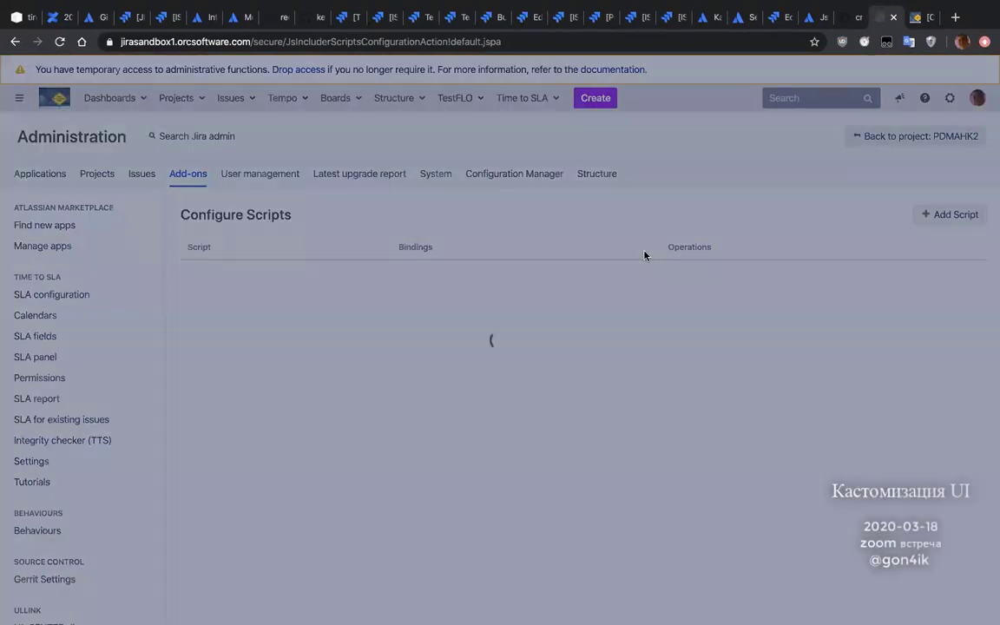
scroll(310, 355, "down", 8)
scroll(310, 354, "down", 5)
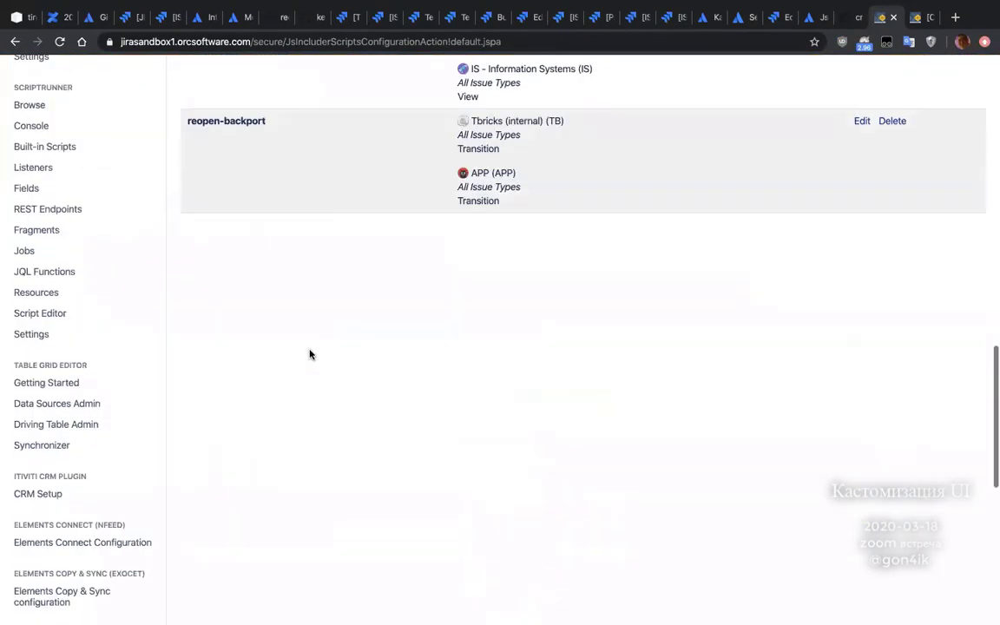
scroll(310, 353, "up", 20)
- Start a new script and replace its sample code with AJS.$("#gdrive-issue-attachments-panel_heading").hide();
left_click(950, 214)
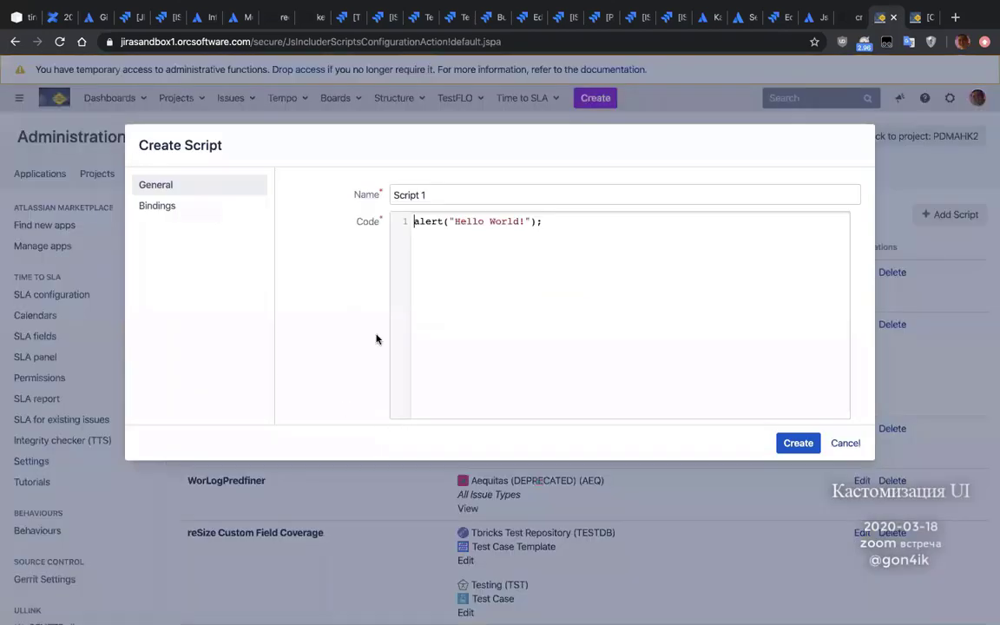
key("ctrl+a")
type("AJS.$(\"#gdrive-issue-attachments-panel_heading\").hide();")
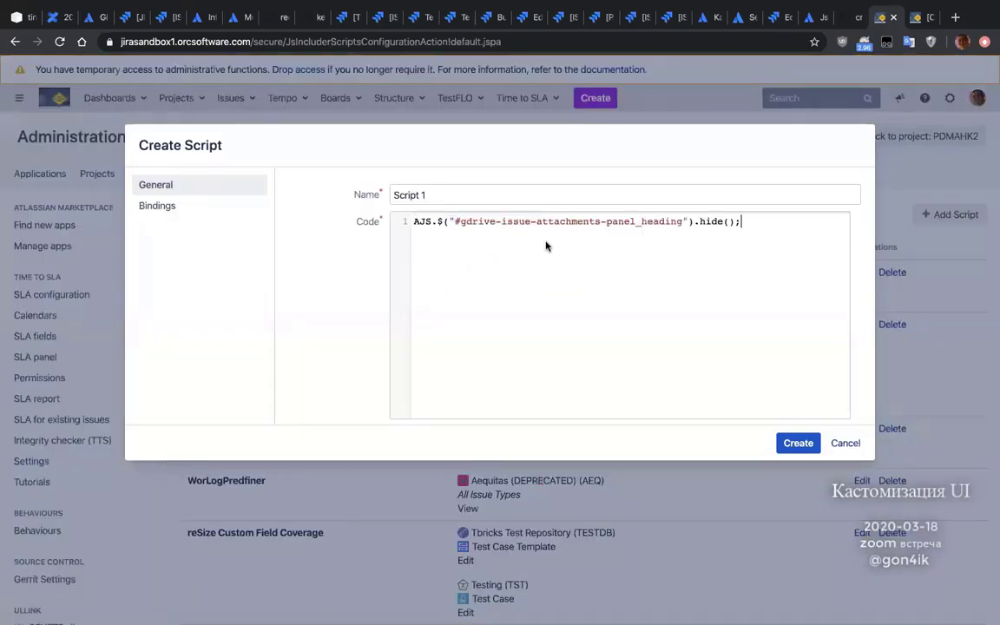
- Name the new script hide.google and open its bindings
left_click(446, 196)
key("BackSpace")
key("BackSpace")
key("BackSpace")
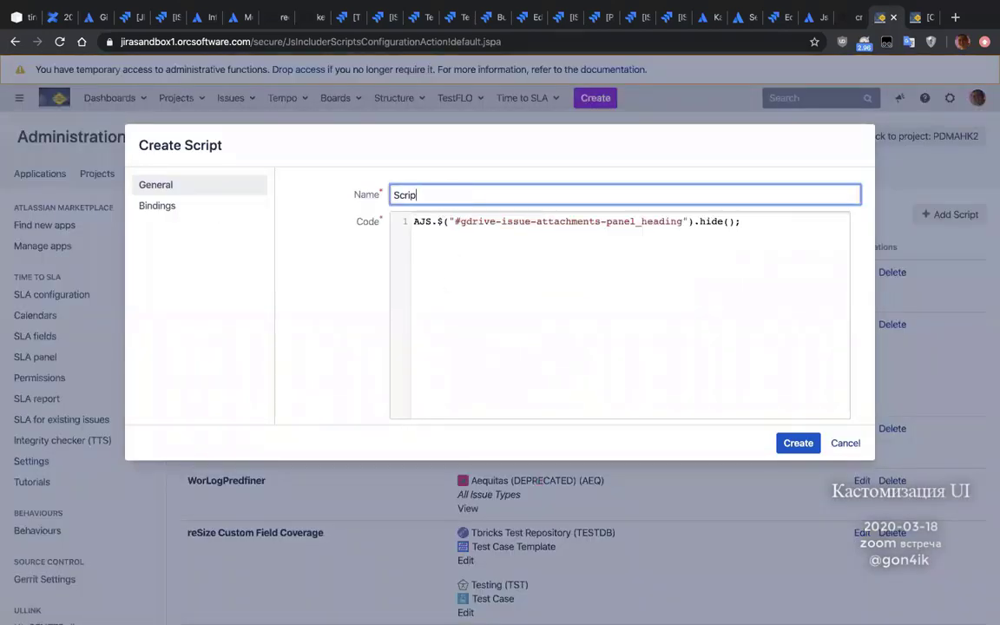
key("BackSpace")
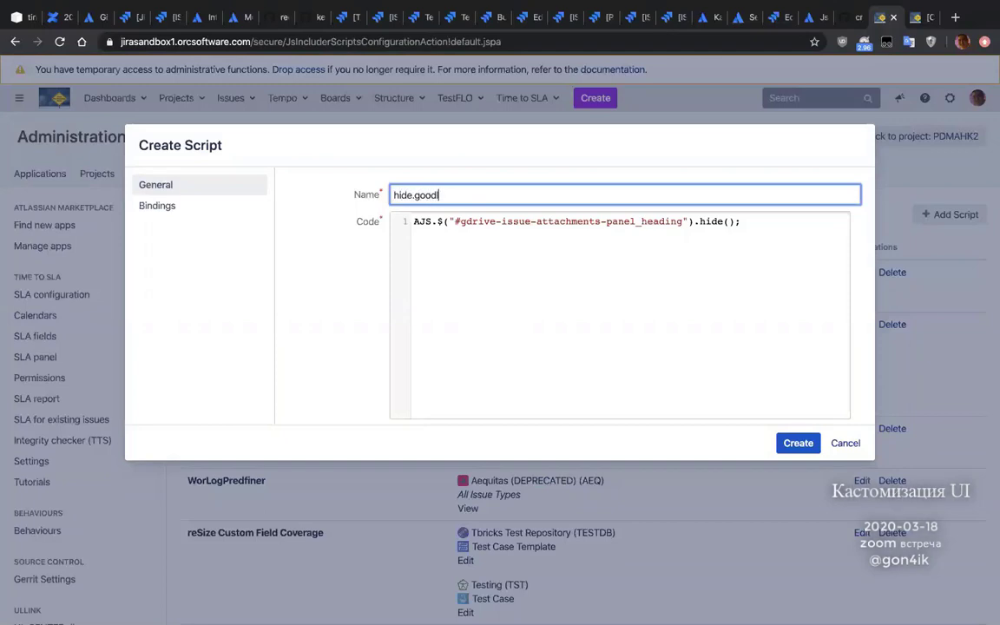
type("hide.google")
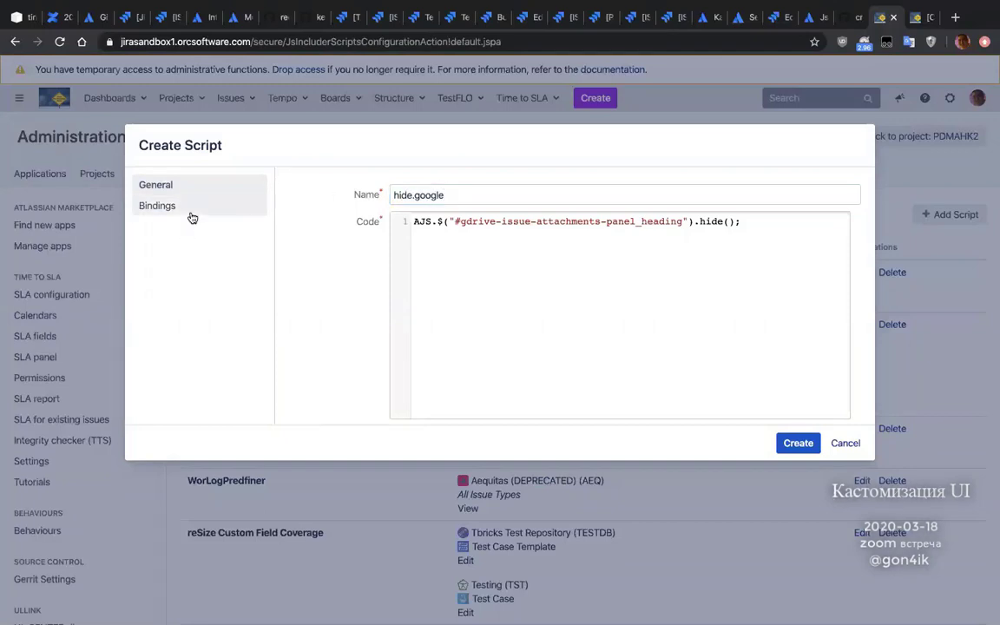
left_click(189, 208)
- Close the developer tools on the COVID-19 issue page, check its Google Drive attachments section and return to the new script
left_click(922, 18)
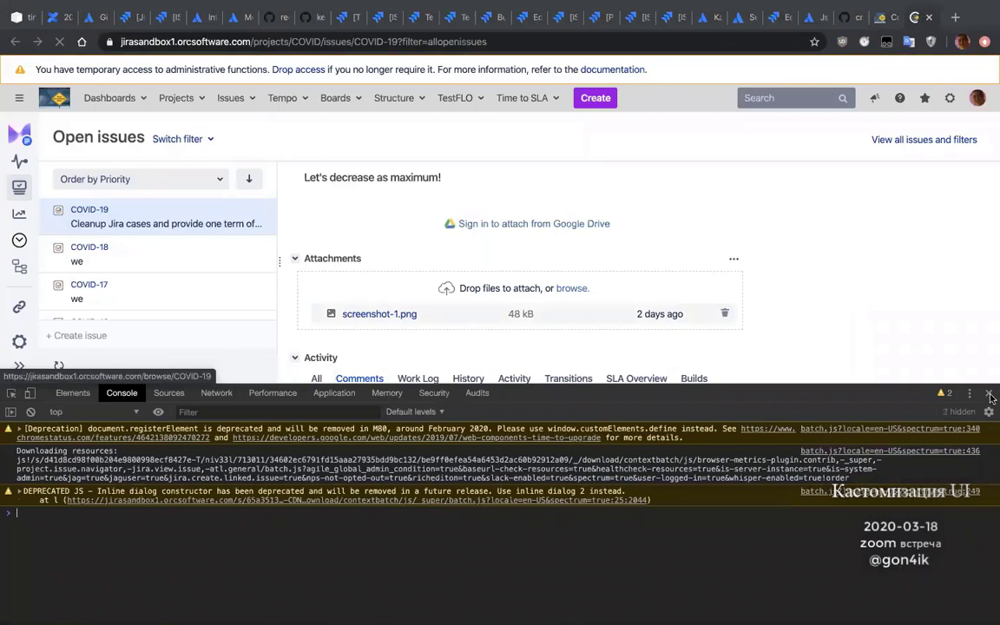
key("super+alt+i")
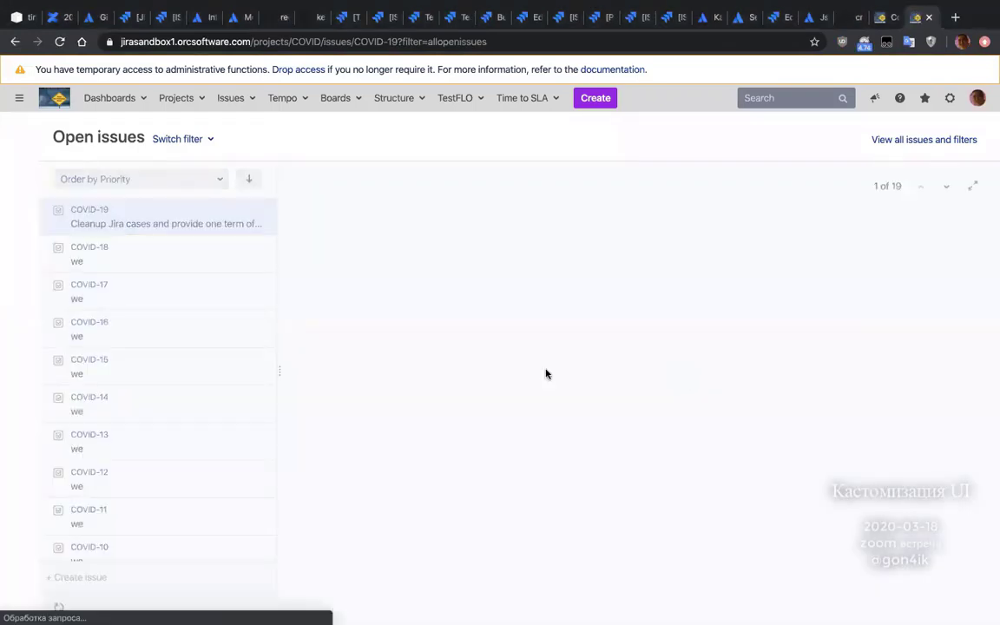
scroll(486, 369, "down", 4)
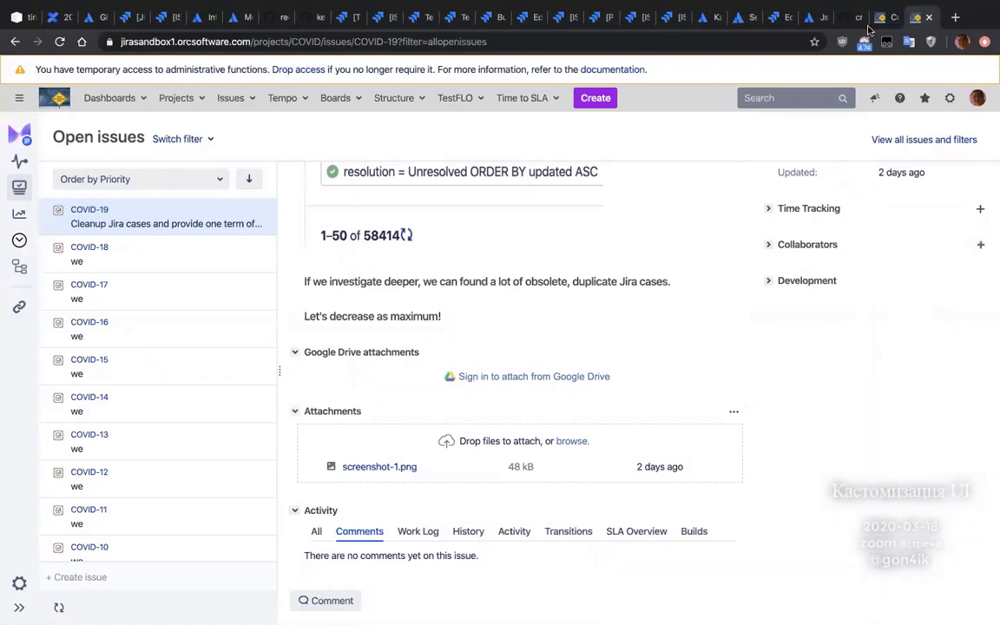
key("super+alt+Left")
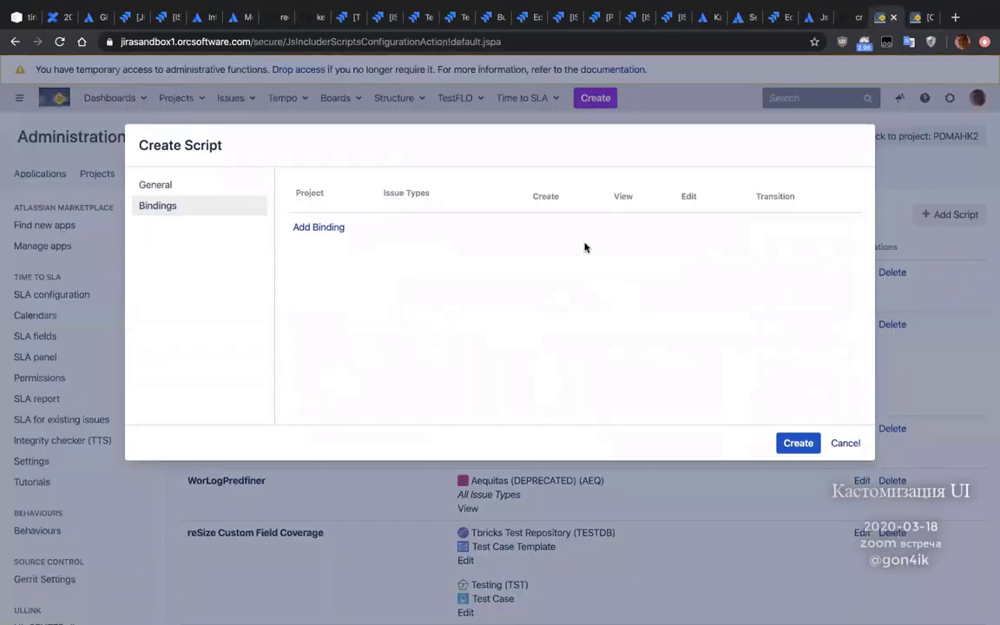
- Bind the script to the Improve tools and processes (COVID) project for all issue types in the View context and create it
left_click(314, 228)
left_click(347, 233)
type("covid")
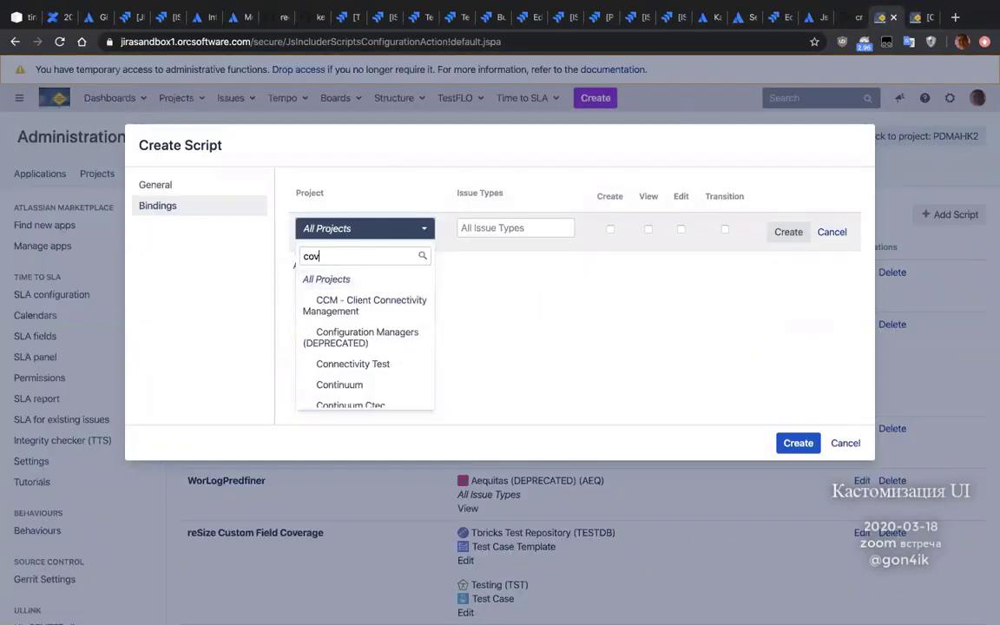
left_click(352, 305)
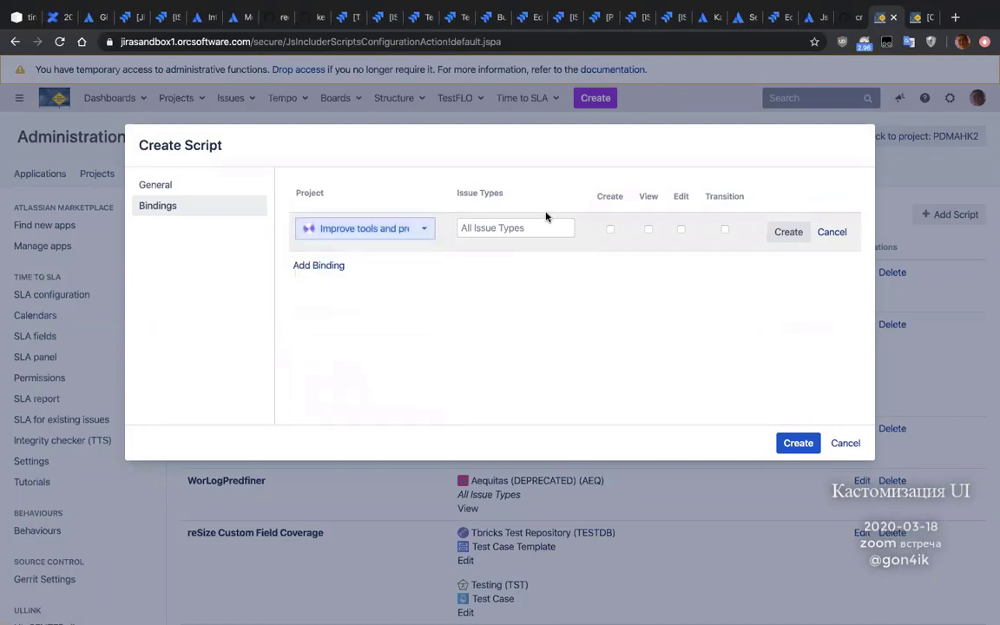
left_click(534, 229)
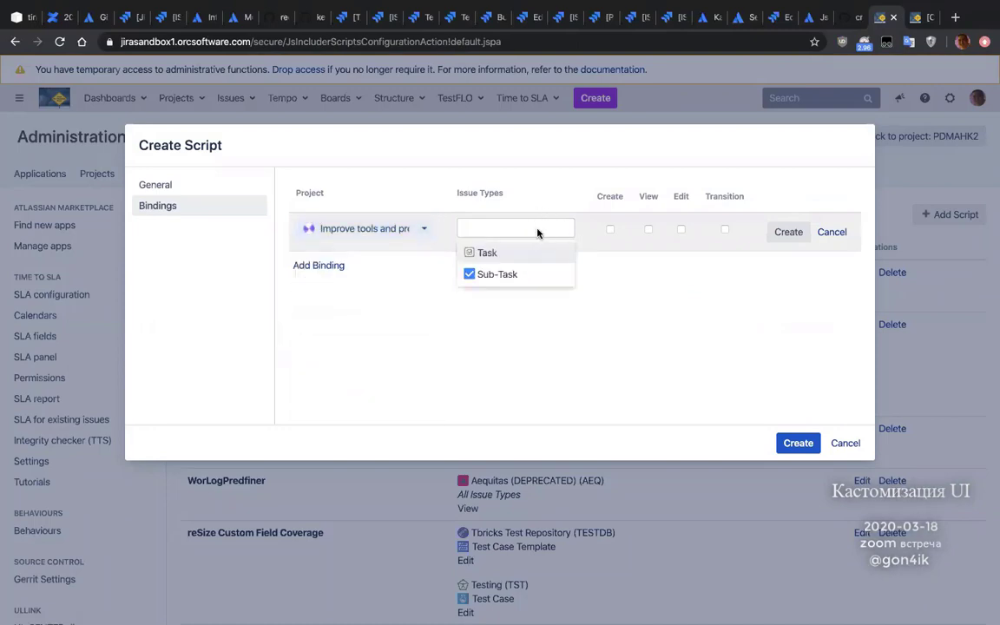
left_click(668, 284)
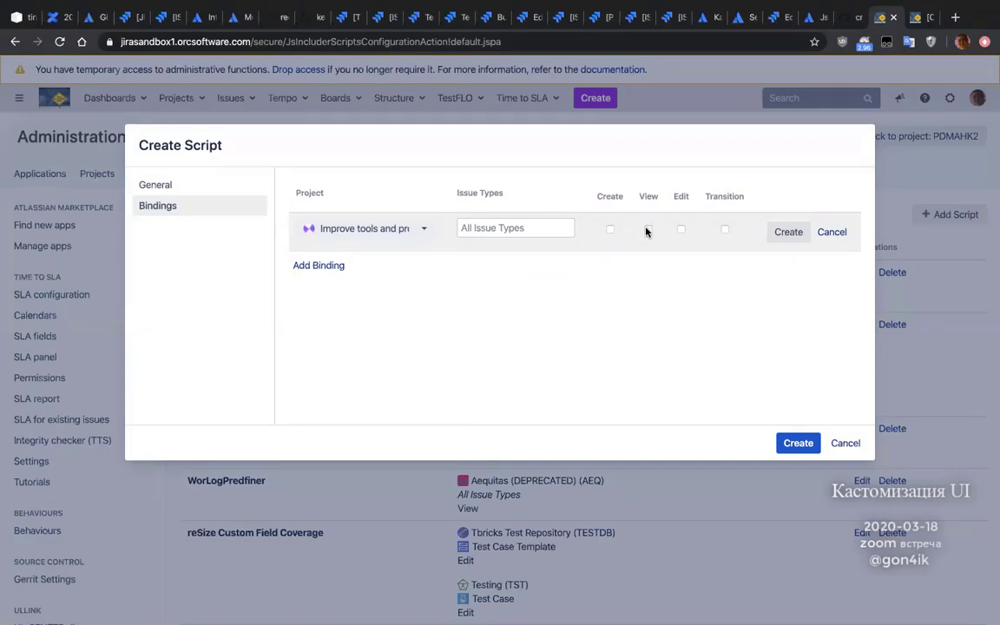
left_click(792, 235)
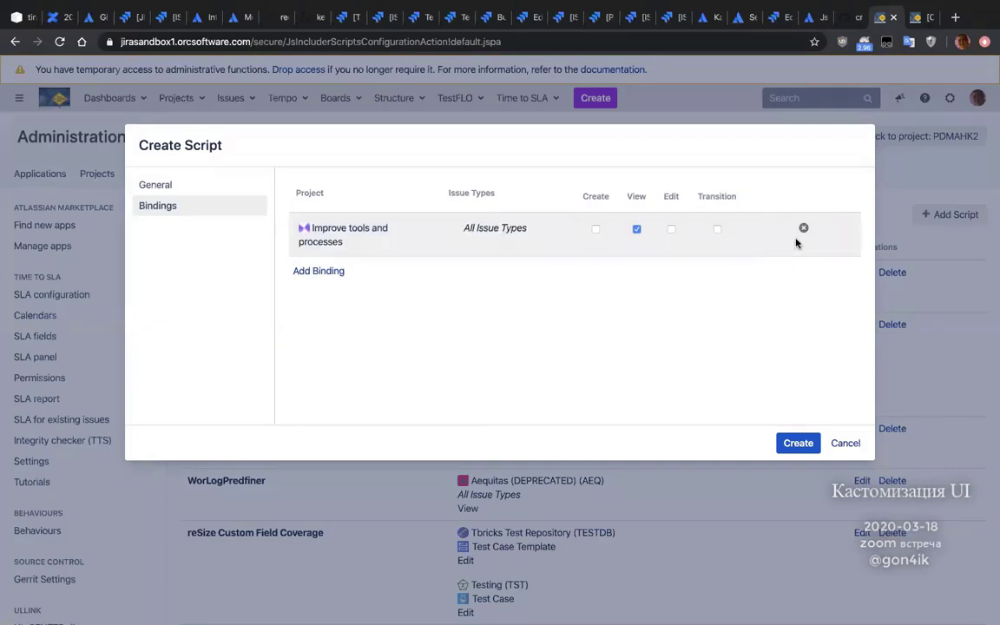
left_click(798, 444)
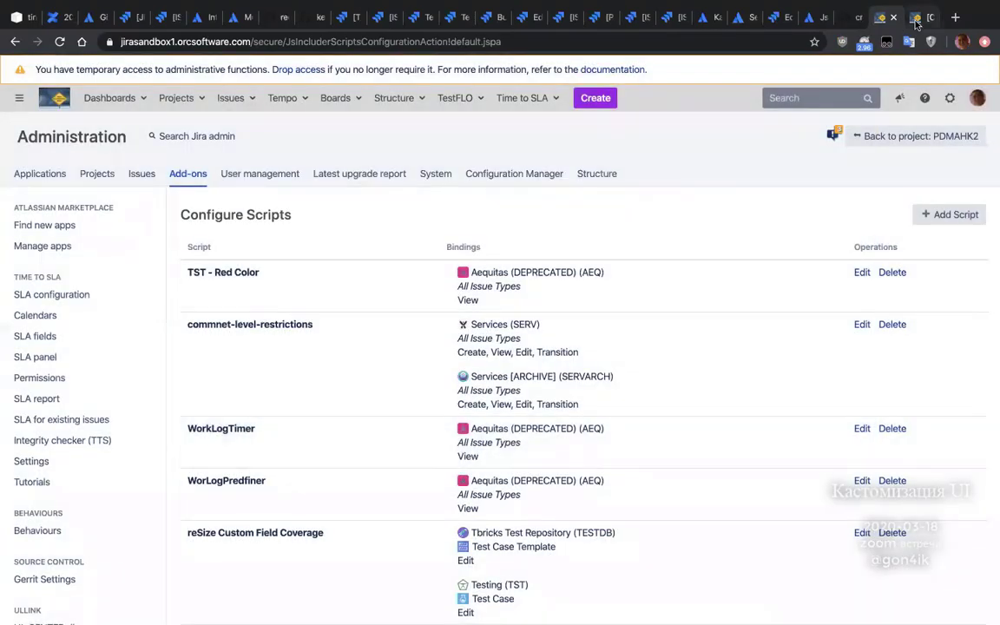
- Check the Google Drive attachments area on the COVID-19 issue page and return to the script list
left_click(911, 18)
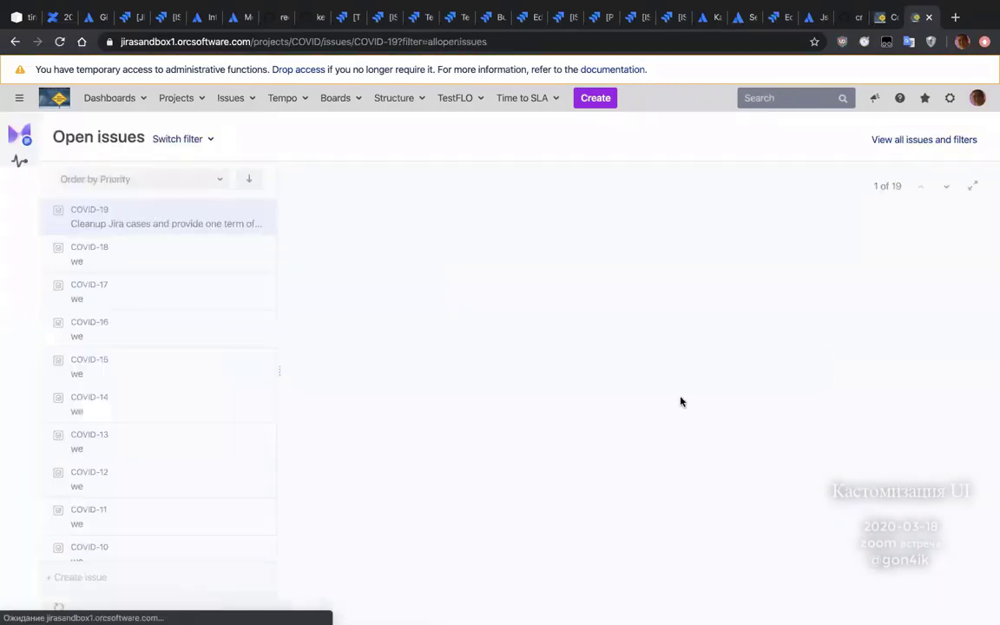
scroll(681, 396, "down", 5)
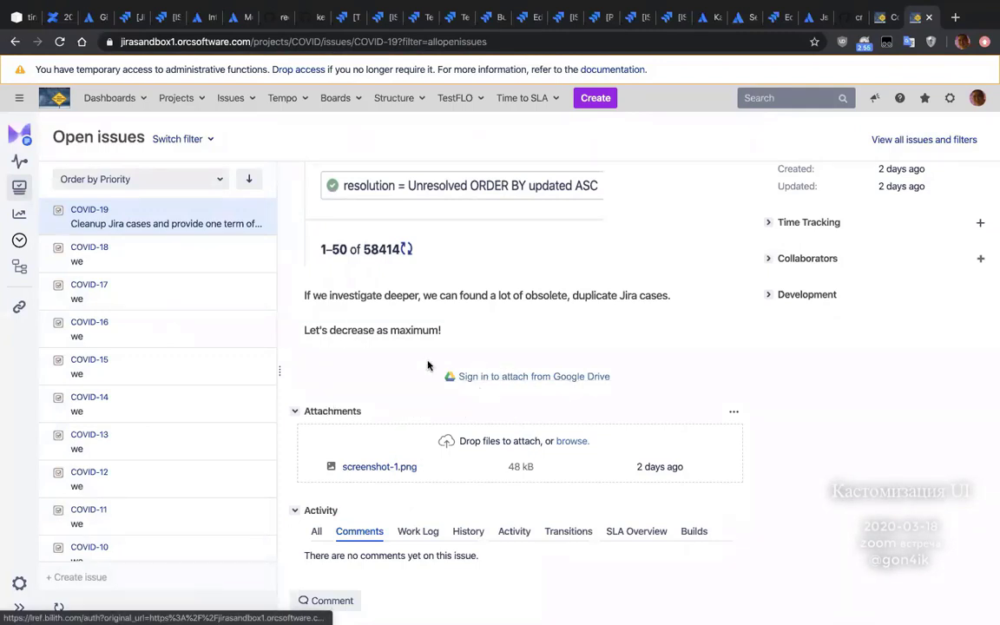
right_click(366, 346)
left_click(326, 387)
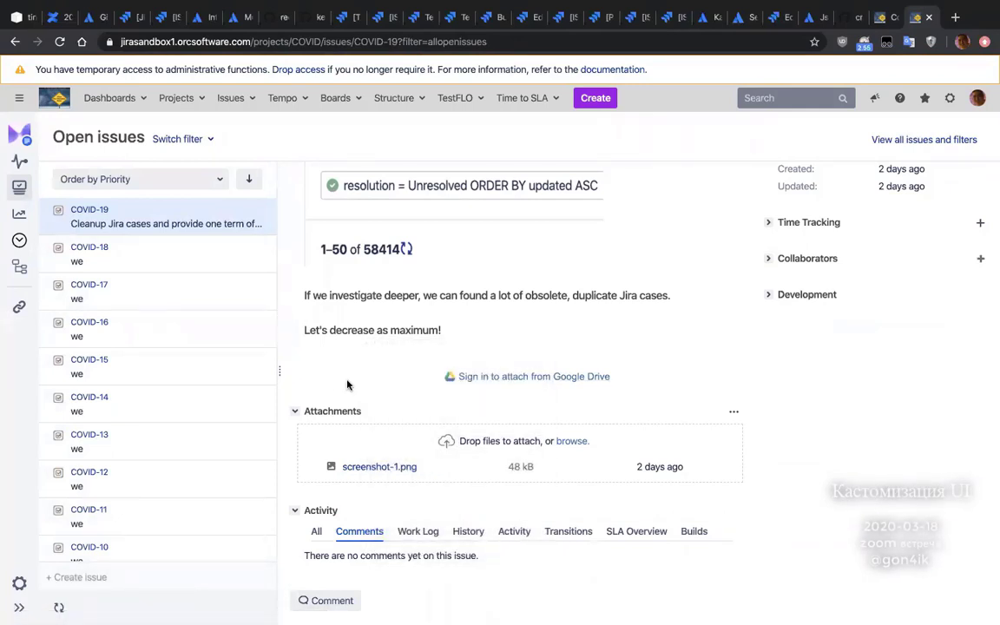
left_click(880, 17)
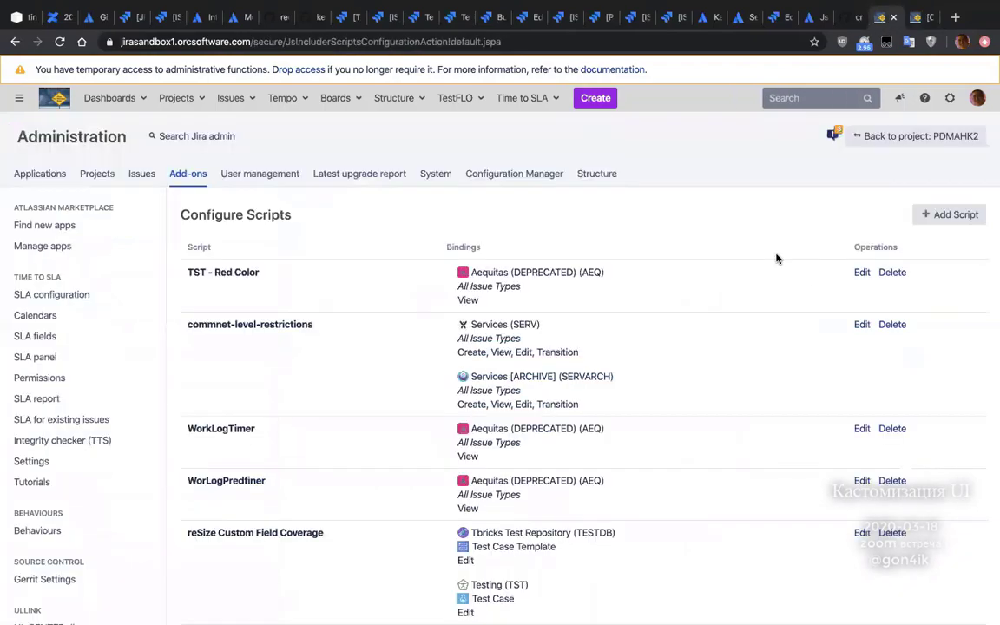
key("ctrl+Left")
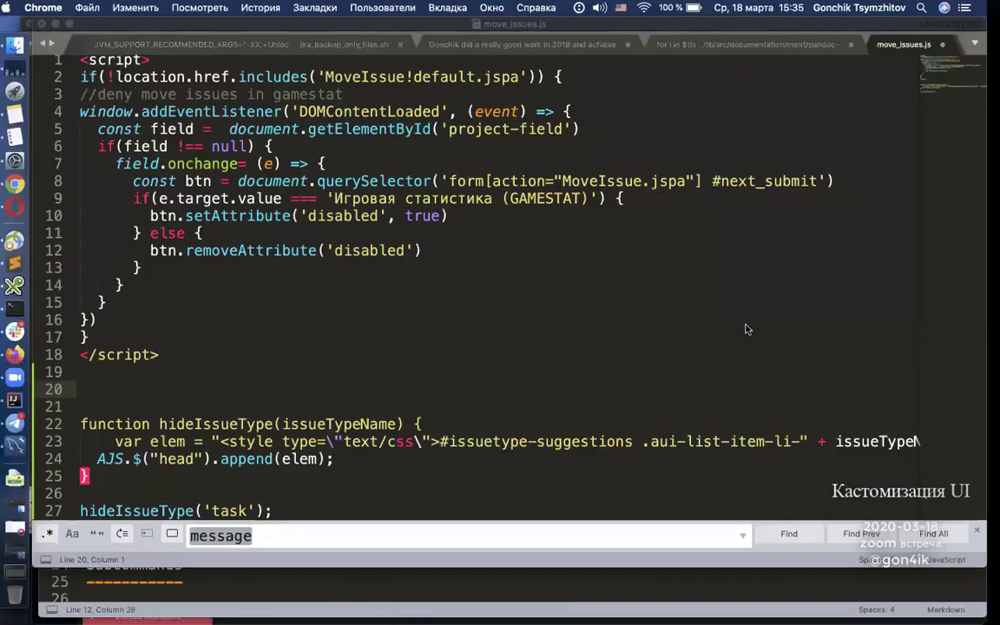
key("ctrl+Right")
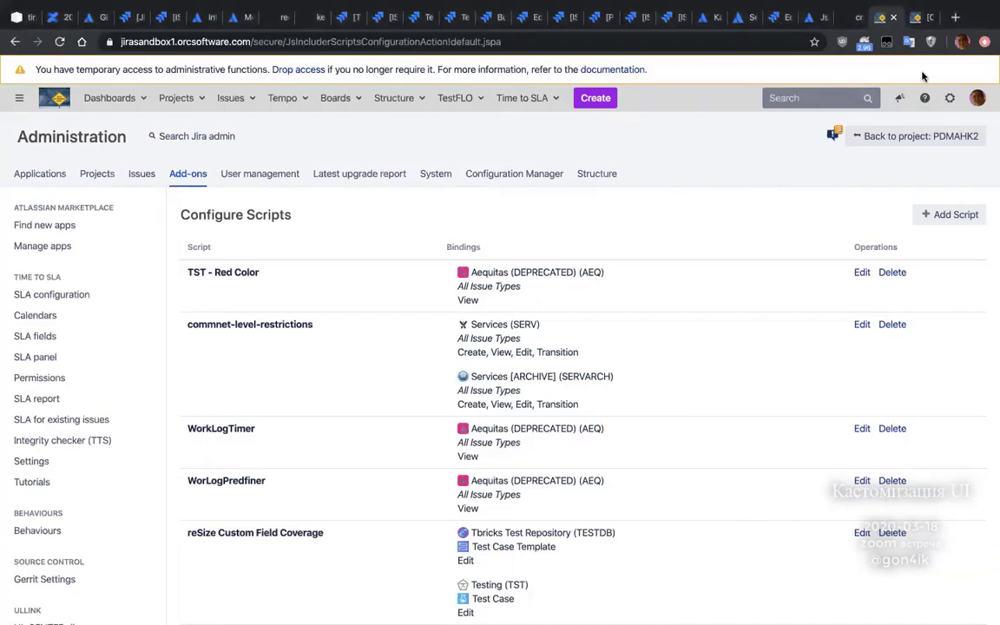
key("ctrl+t")
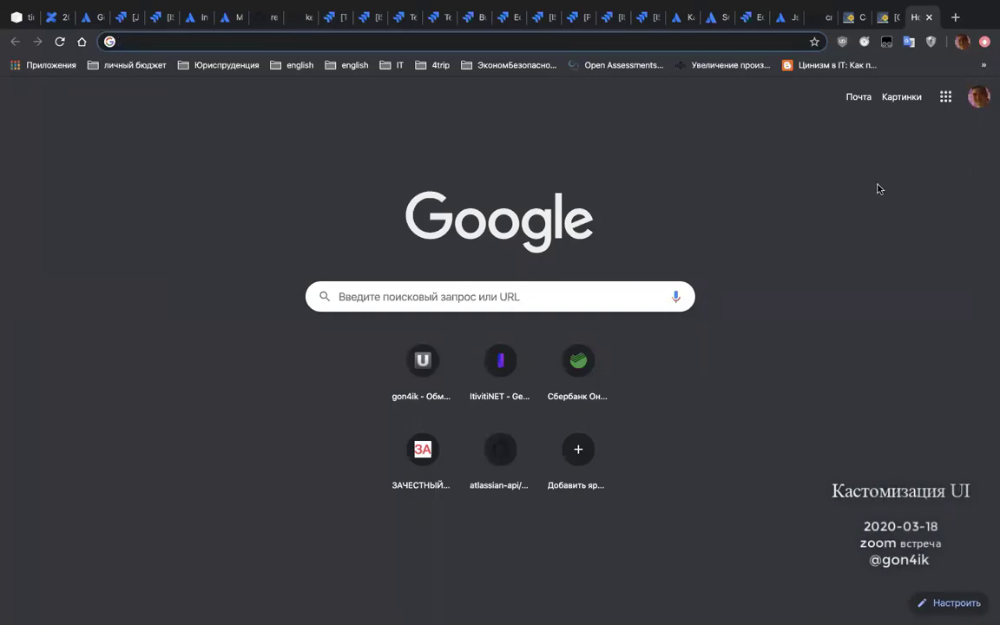
left_click(884, 118)
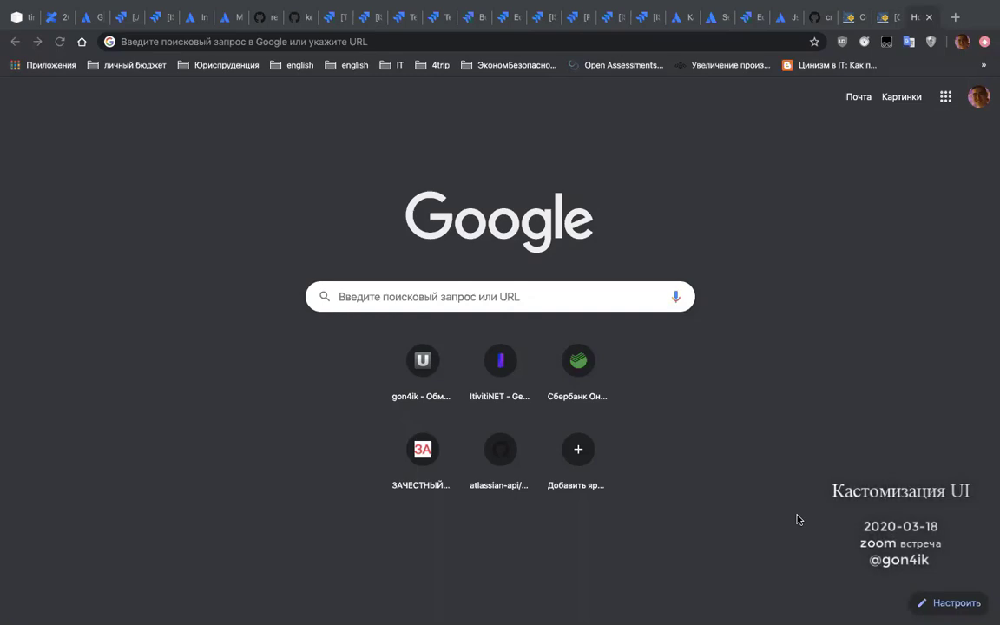
- Return to the JSIncluder scripts page and look through the configured scripts and their bindings down to hide.google
left_click(861, 18)
left_click(860, 17)
scroll(441, 375, "down", 15)
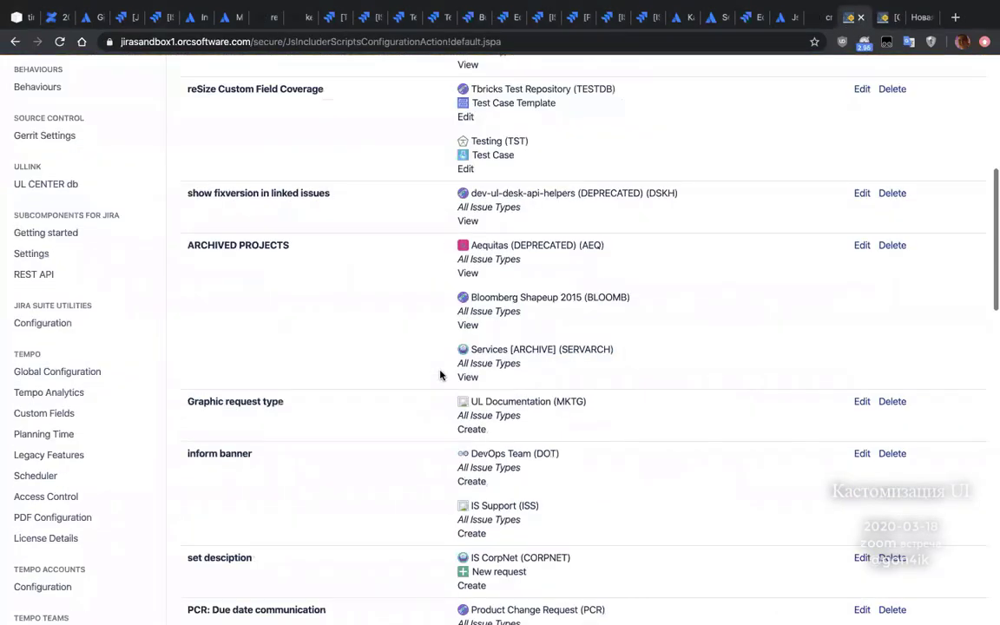
scroll(790, 133, "down", 3)
scroll(721, 134, "up", 4)
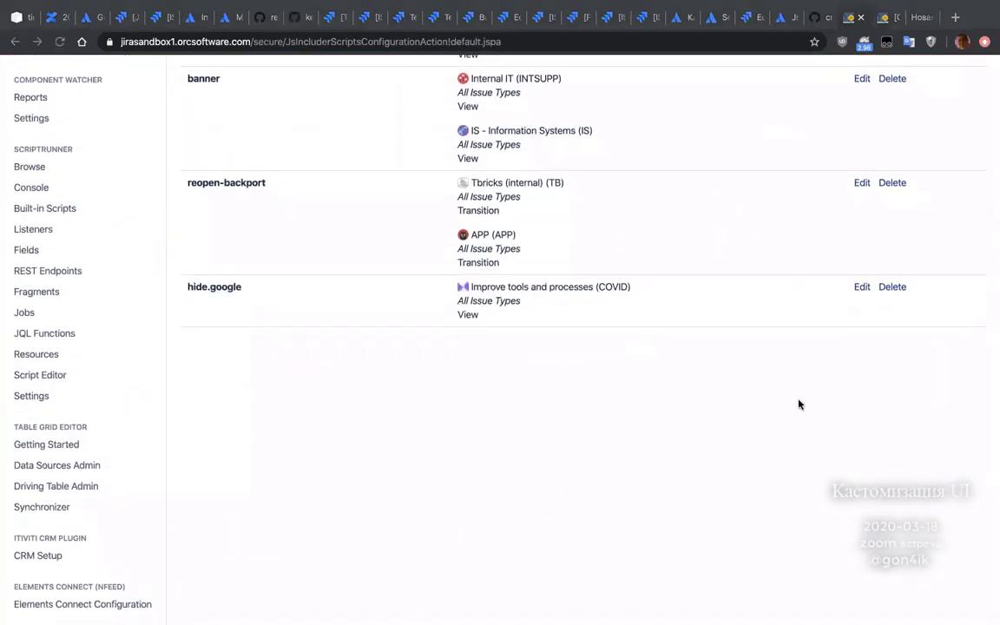
scroll(845, 300, "up", 15)
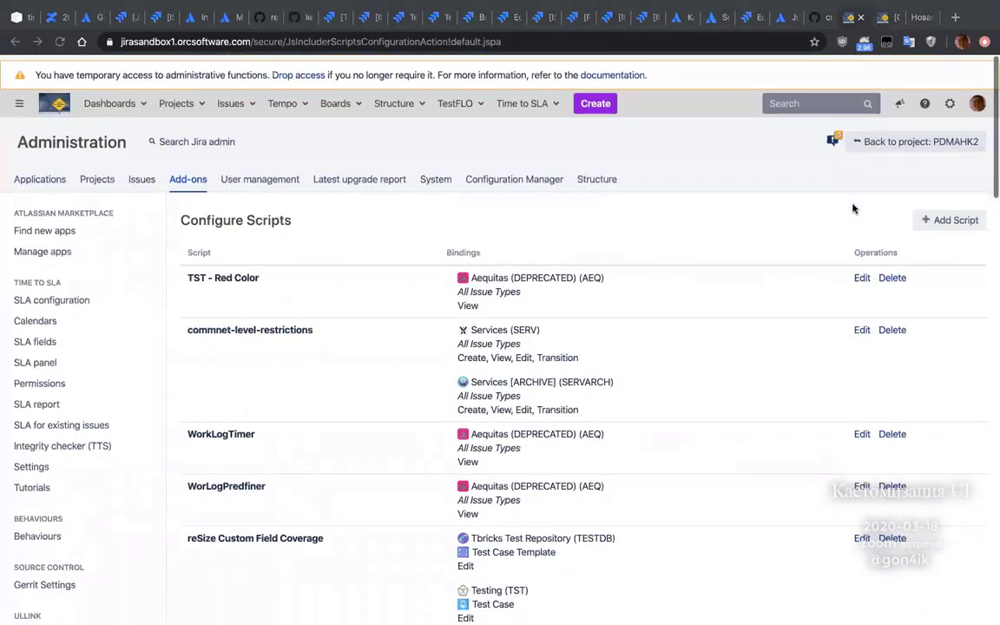
- Start a new script and replace its sample code with the copied code that adds an "Assign to me" link to customfield_44600
left_click(935, 218)
key("ctrl+a")
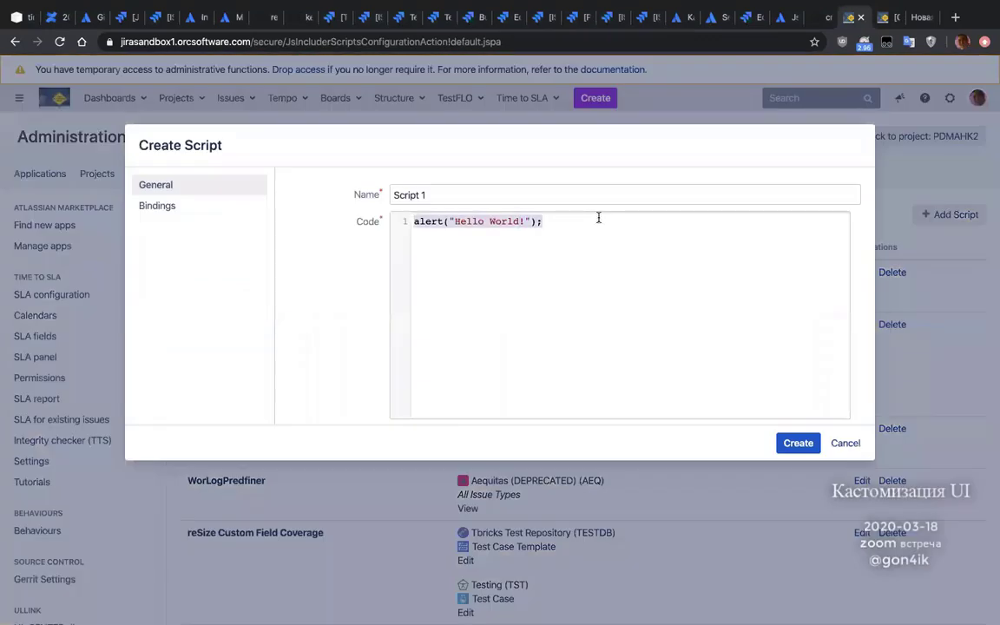
key("ctrl+v")
scroll(541, 243, "up", 2)
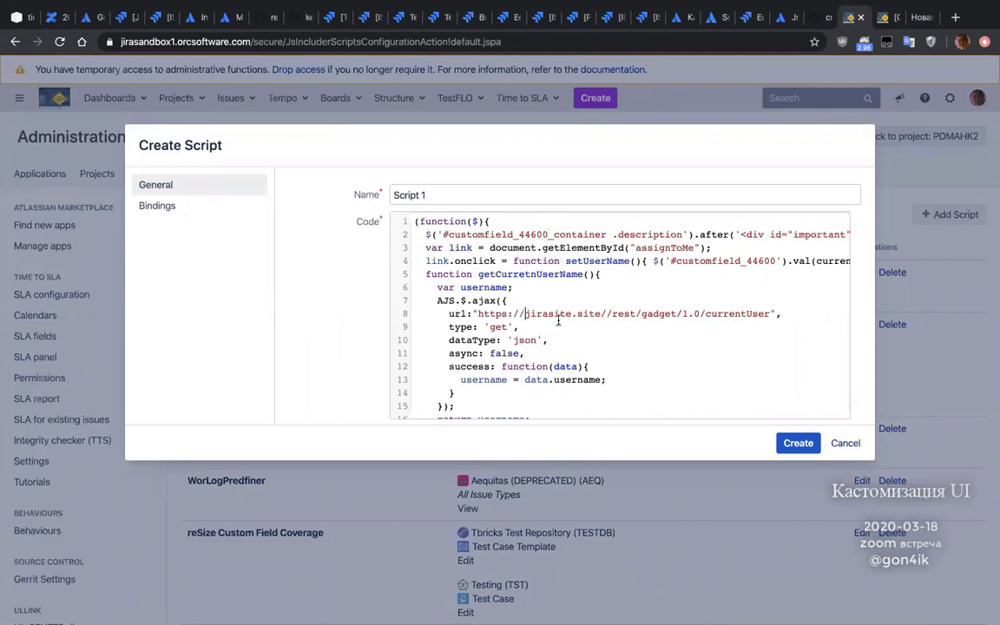
- Shorten the AJAX request URL in the script to the relative path "/rest/gadget/1.0/currentUser"
left_click(597, 318, "shift")
key("BackSpace")
key("BackSpace")
key("BackSpace")
key("BackSpace")
key("BackSpace")
key("BackSpace")
key("BackSpace")
key("BackSpace")
key("BackSpace")
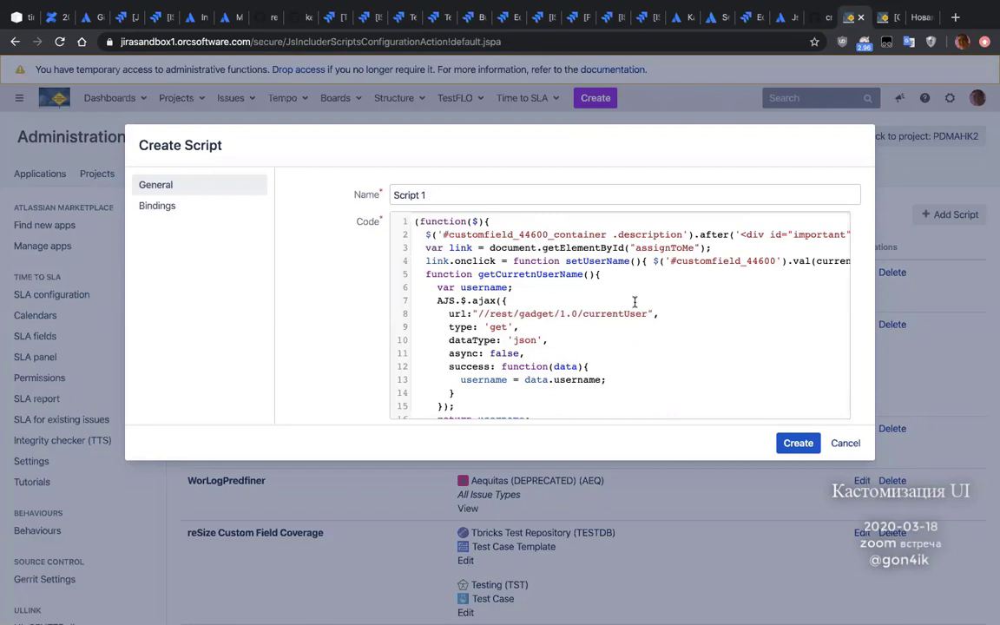
key("Delete")
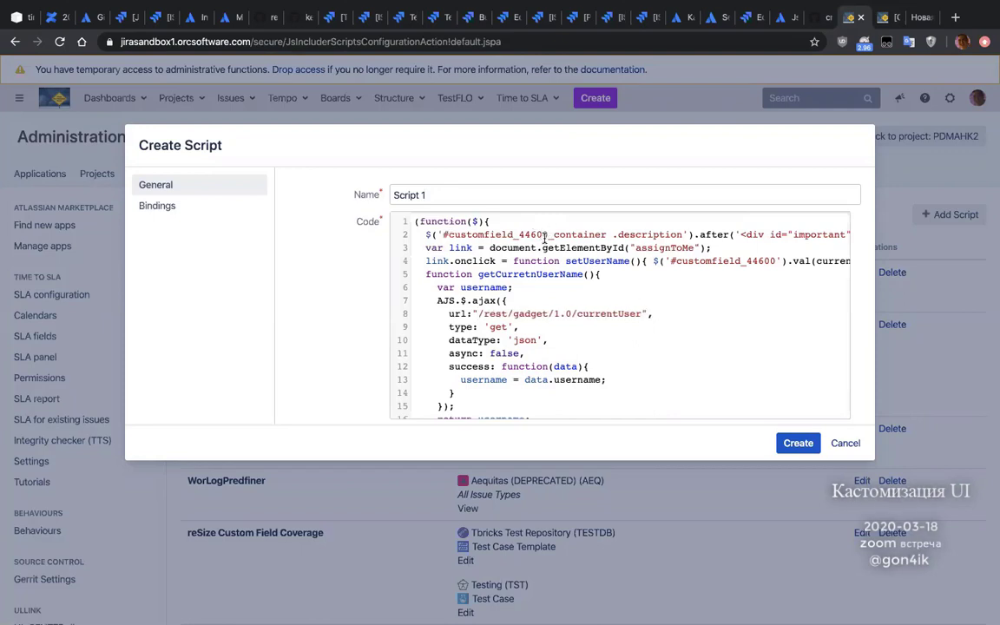
- Review the script's "Assign to me" link markup and examine the Watchers field in the People section of the COVID-19 issue
scroll(558, 248, "right", 10)
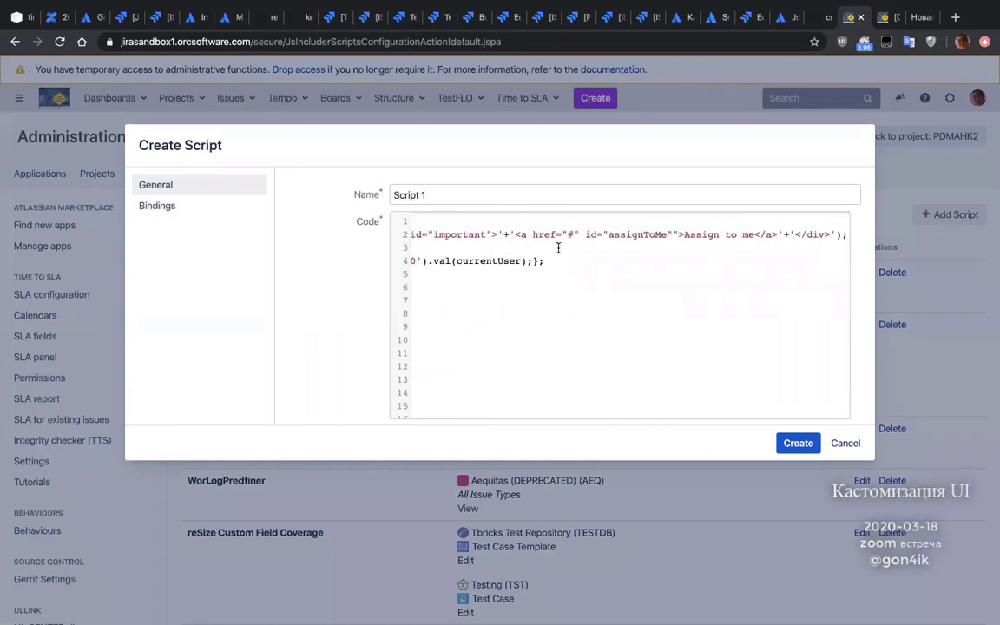
scroll(558, 247, "left", 10)
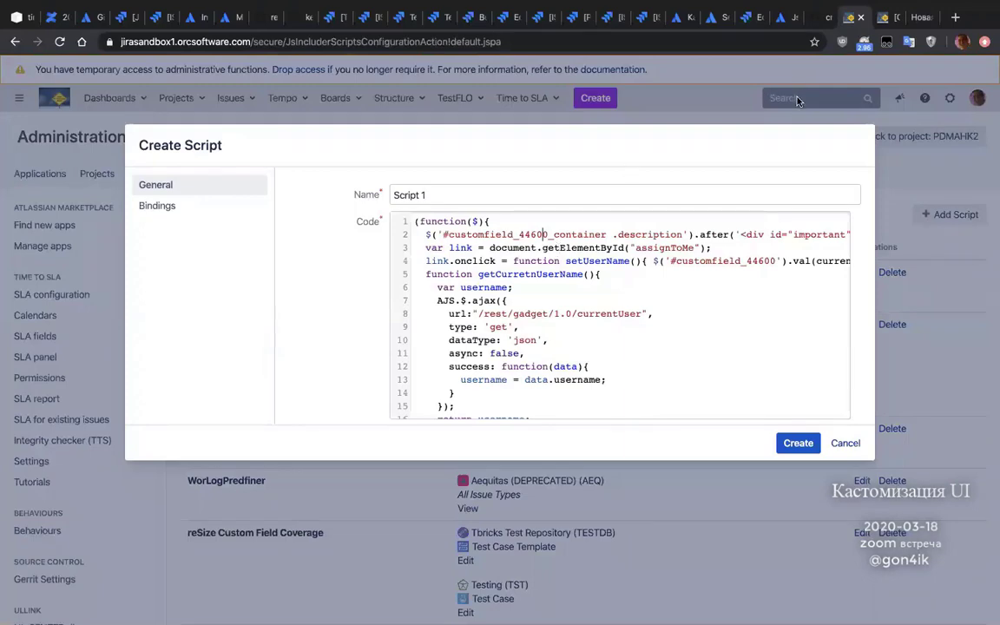
left_click(886, 17)
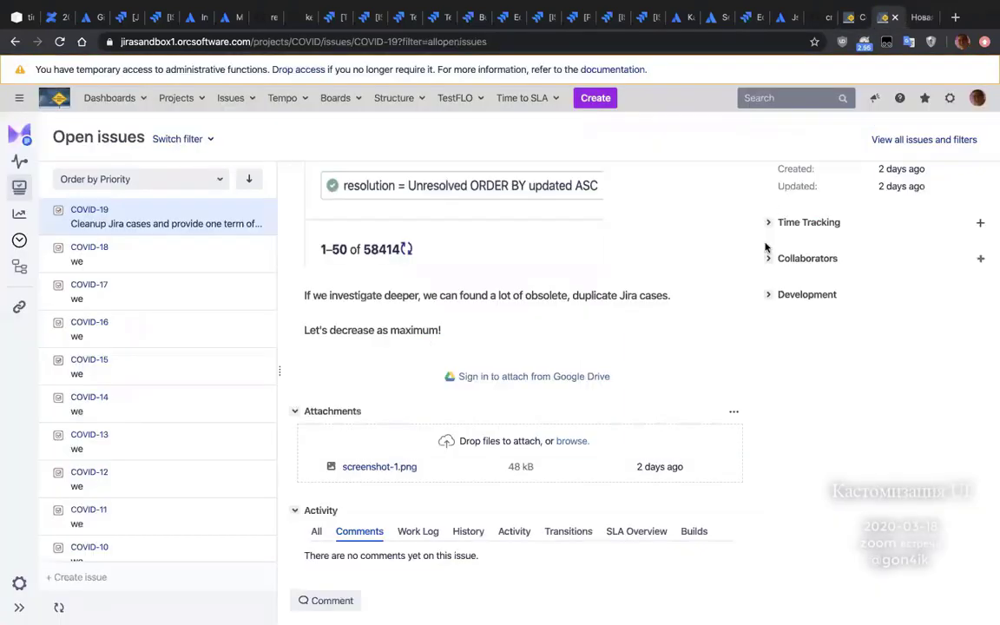
scroll(806, 292, "down", 3)
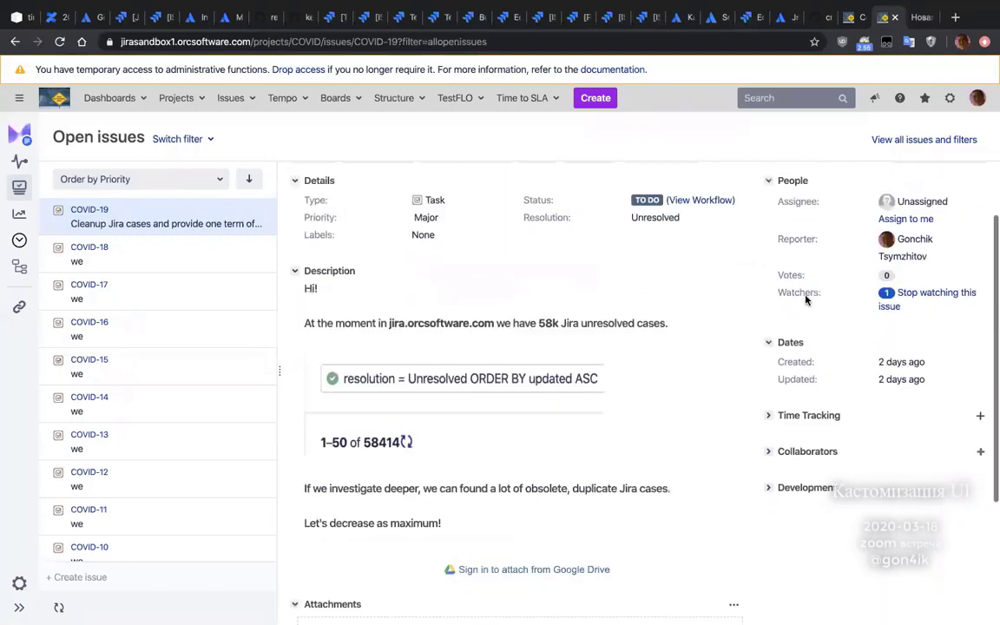
scroll(805, 300, "up", 2)
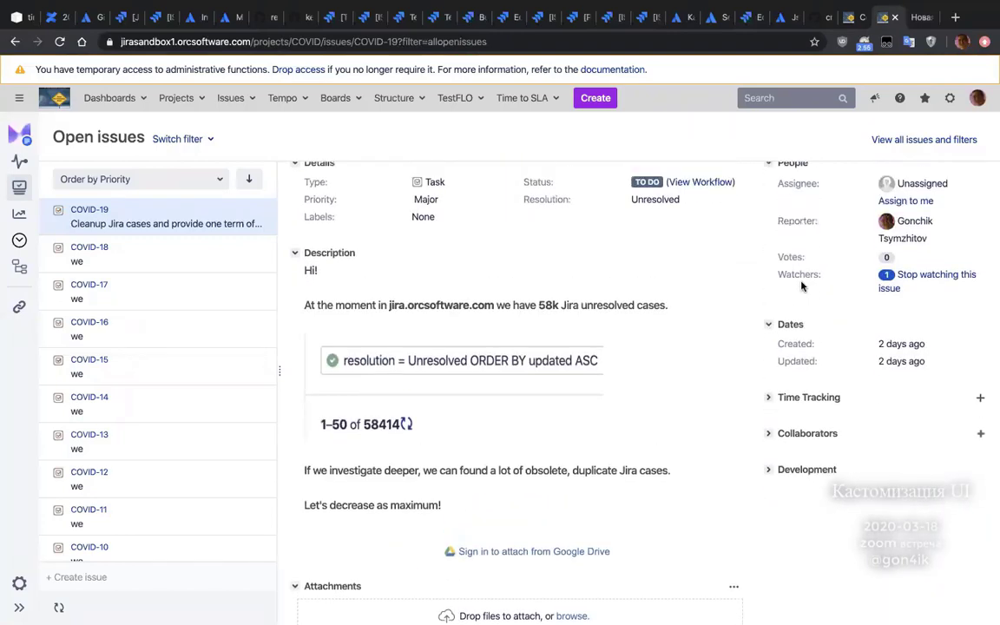
scroll(803, 291, "down", 1)
scroll(803, 291, "up", 1)
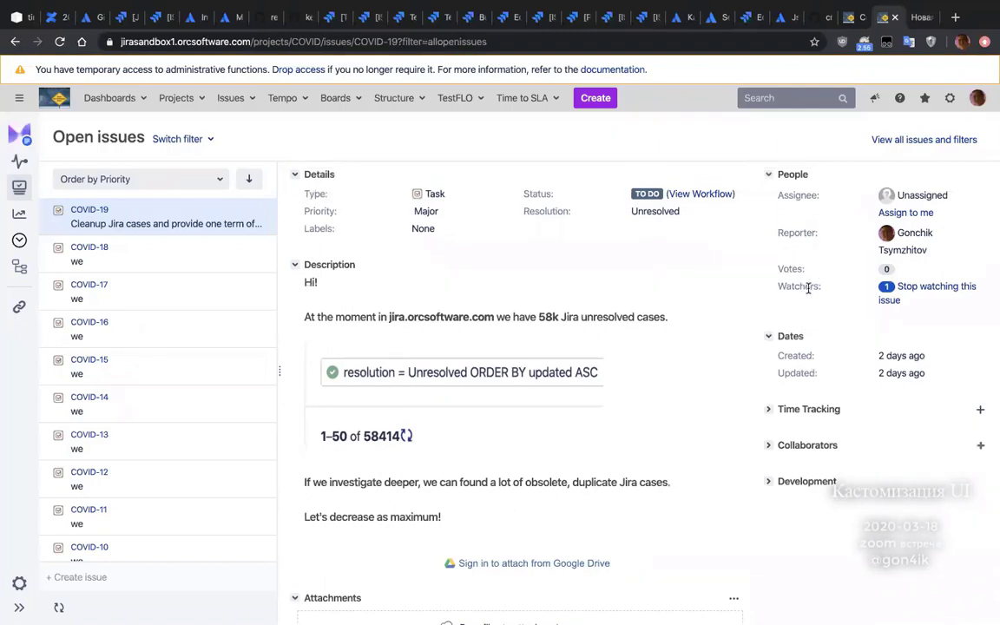
right_click(806, 290)
key("Escape")
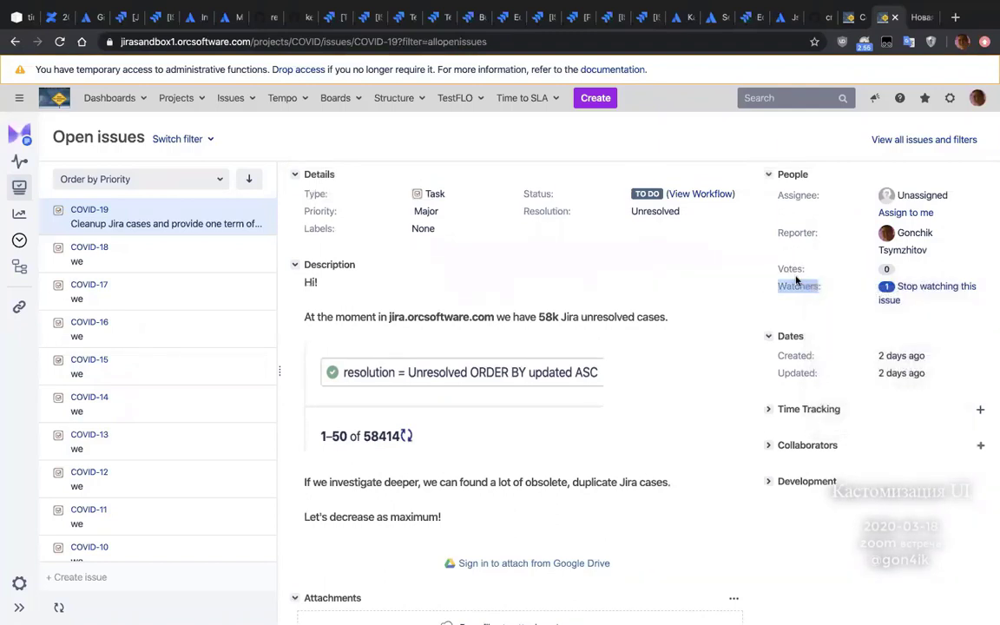
- Open COVID-19 for editing and use "Where is my field?" to check why the Approver field is missing from the form
scroll(763, 287, "down", 2)
scroll(451, 255, "up", 4)
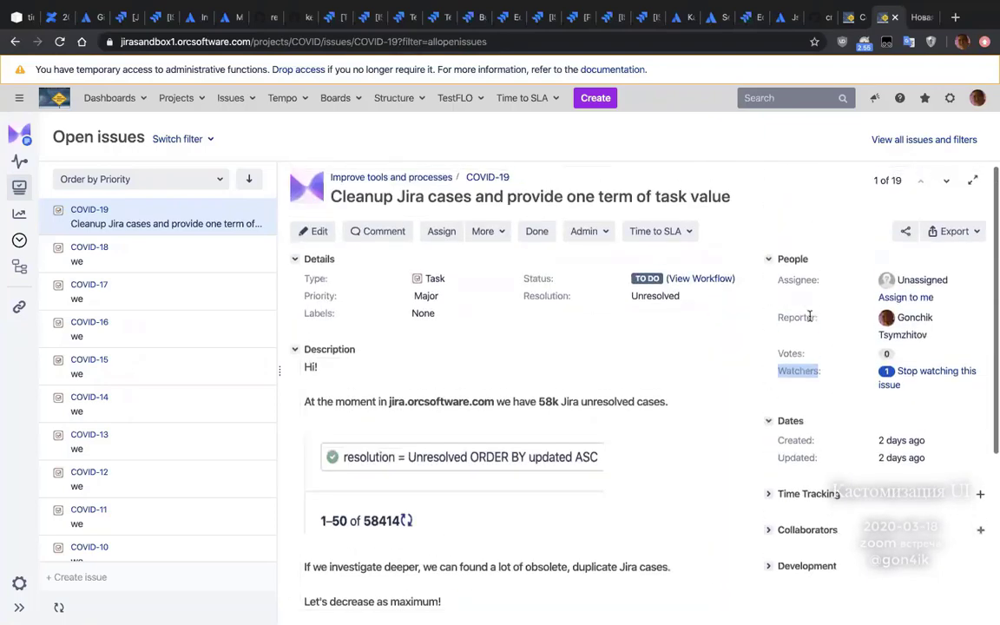
left_click(314, 231)
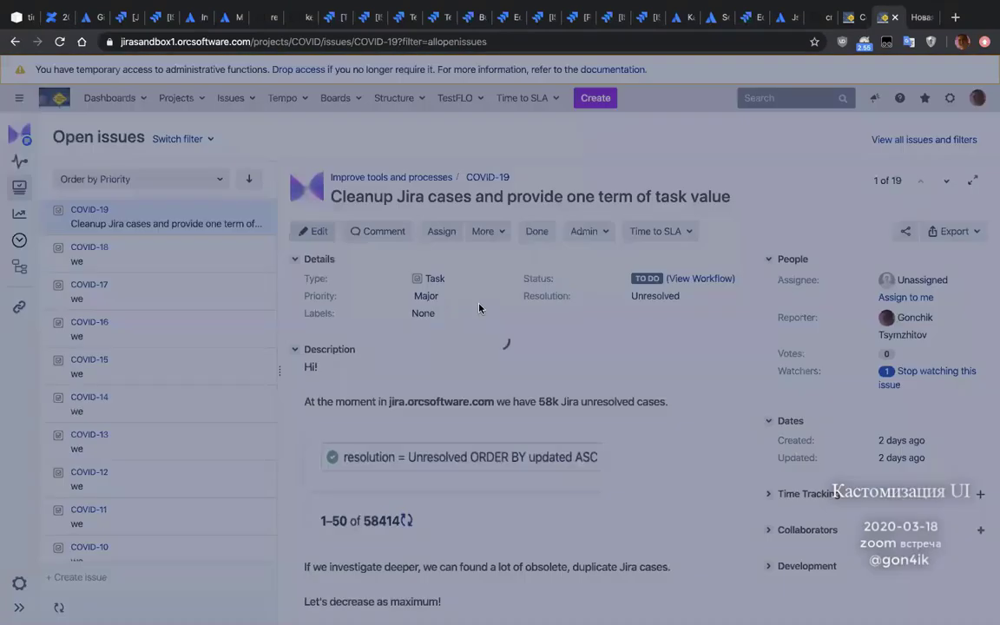
scroll(478, 309, "down", 5)
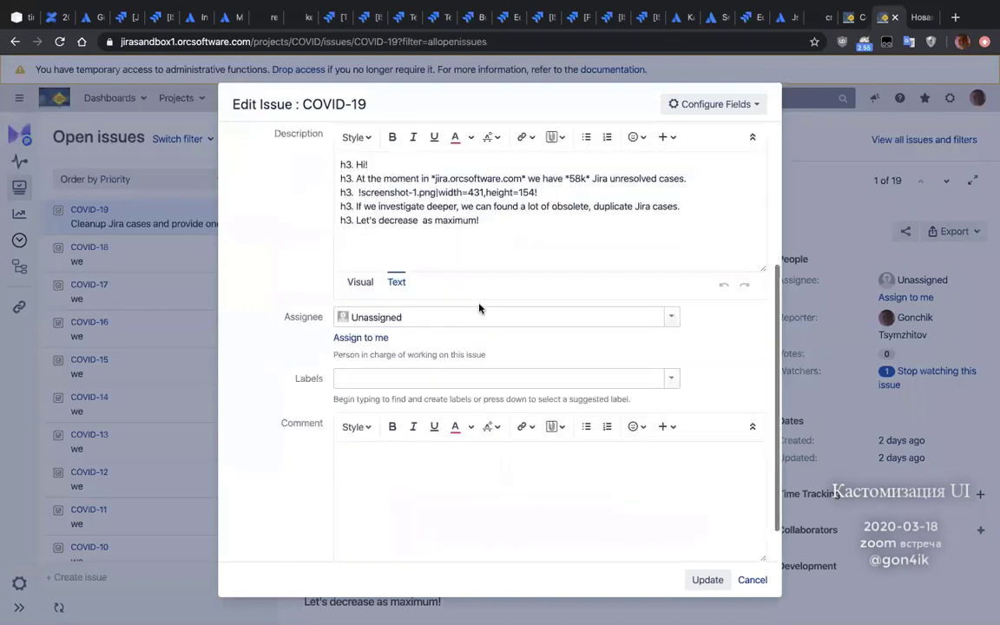
left_click(751, 106)
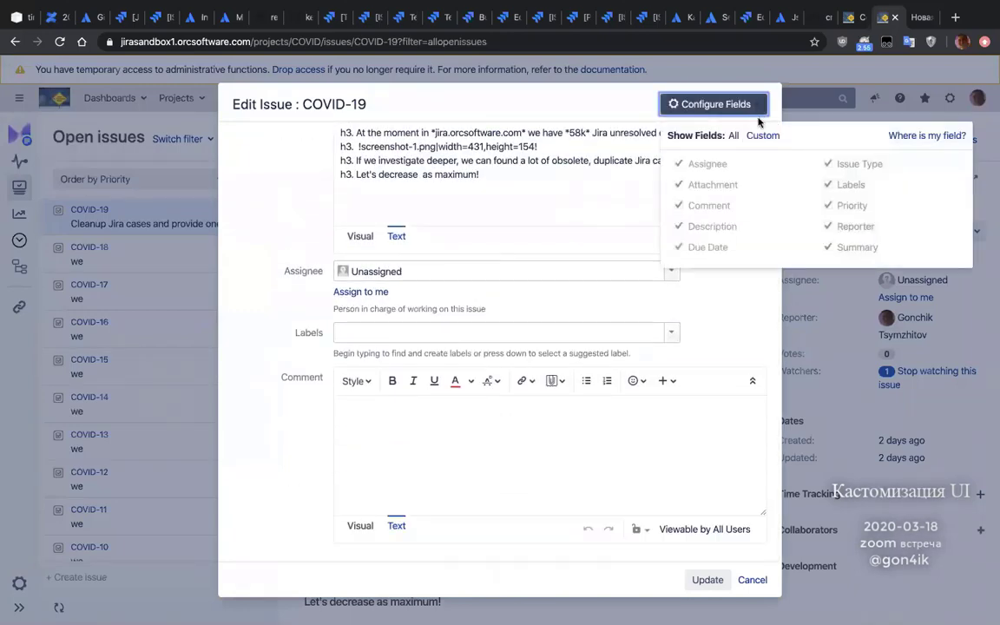
left_click(921, 137)
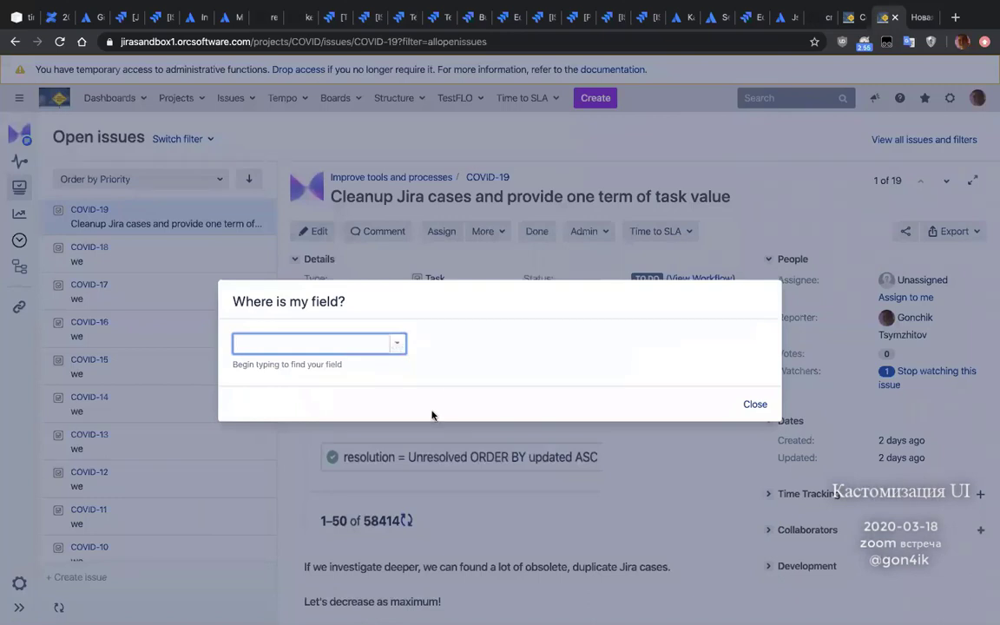
type("appro")
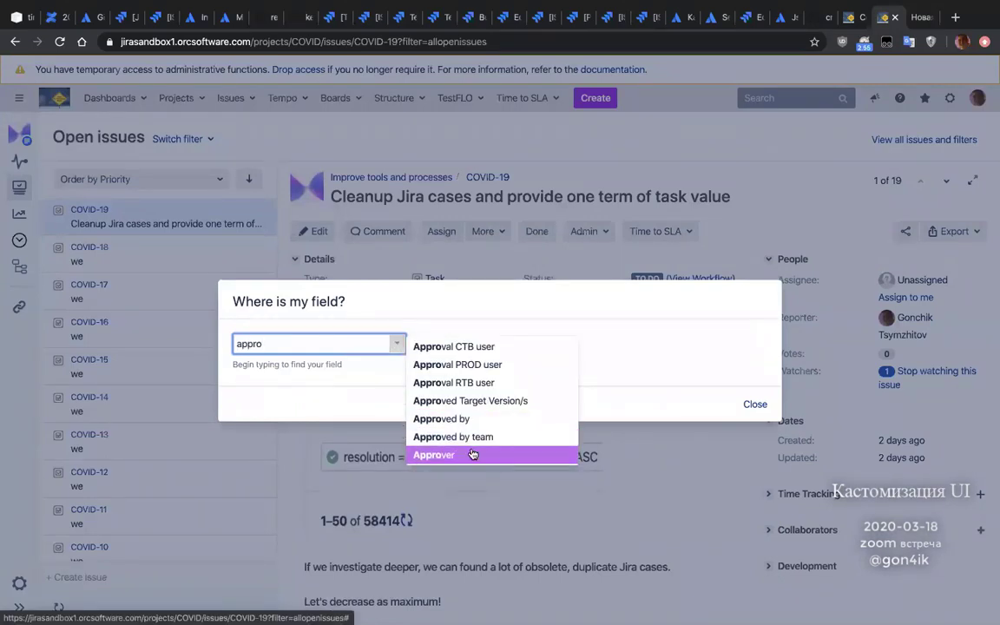
left_click(473, 455)
scroll(591, 400, "down", 2)
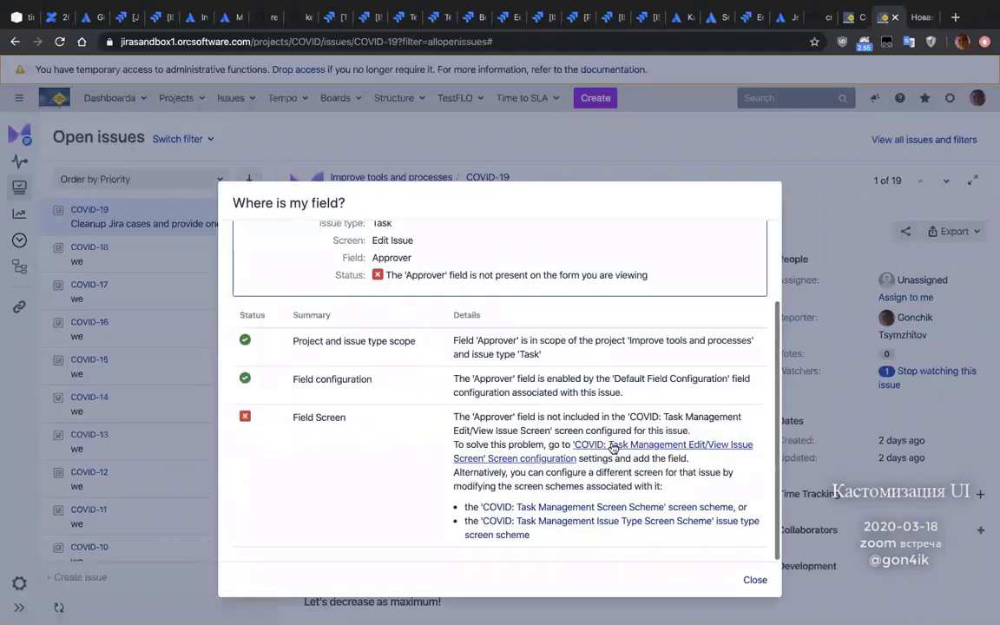
- Add the Approver field to the "COVID: Task Management Edit/View Issue Screen" configuration
left_click(614, 382)
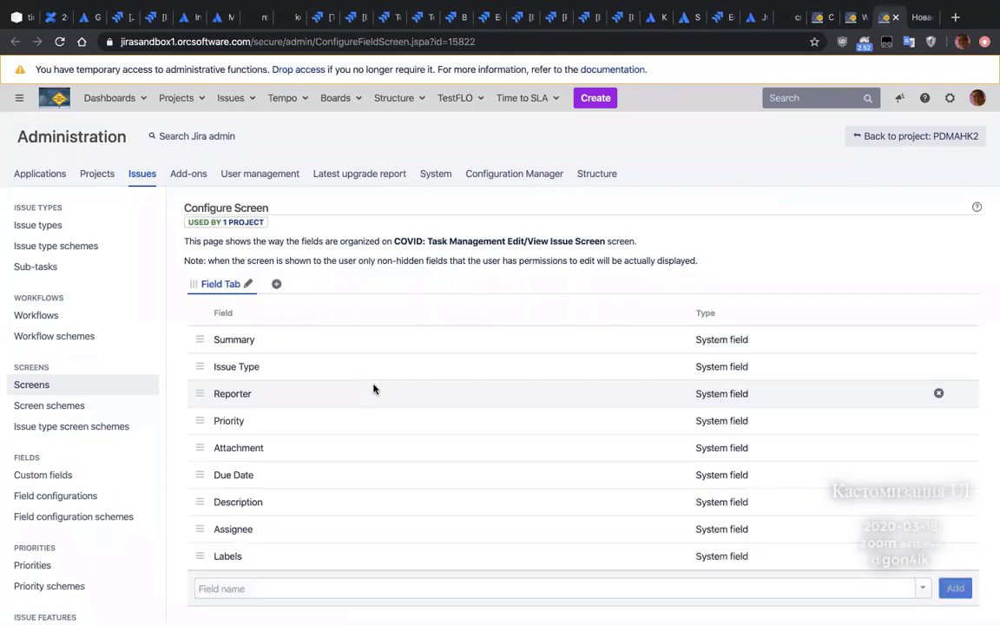
scroll(373, 391, "down", 5)
left_click(332, 293)
type("Appro")
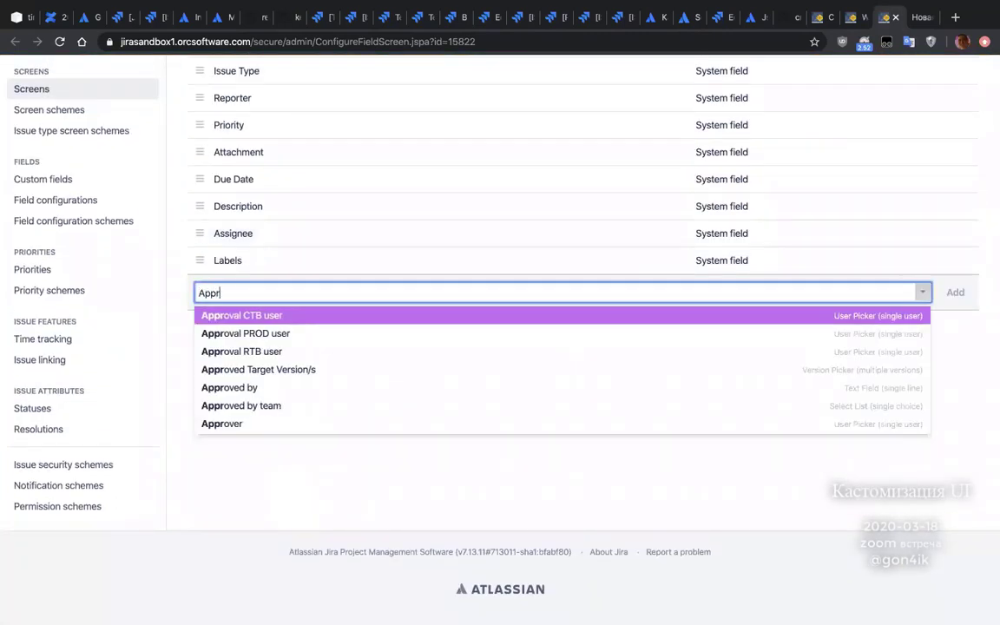
key("Down")
key("Down")
key("Down")
key("Down")
key("Down")
key("Down")
key("Return")
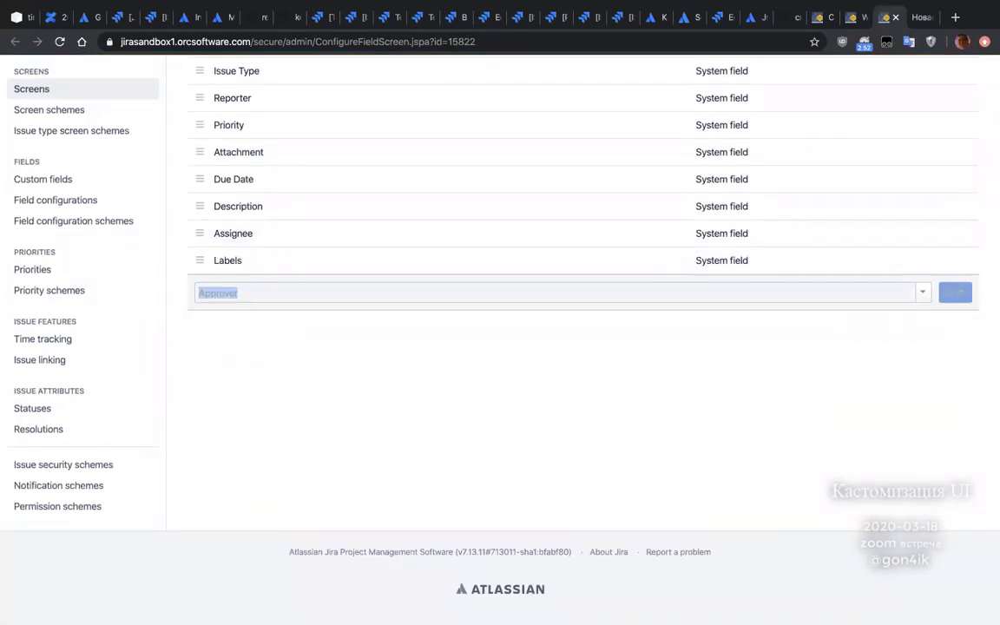
key("Return")
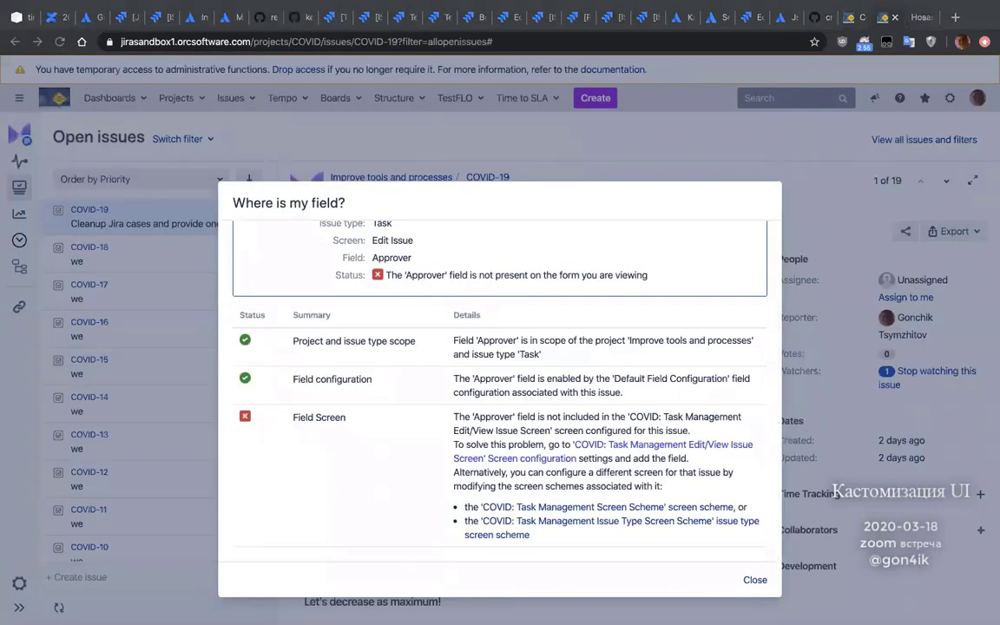
- Reopen the COVID-19 edit form, get the Approver field's custom field ID from its label's HTML, and leave the form without saving
left_click(754, 580)
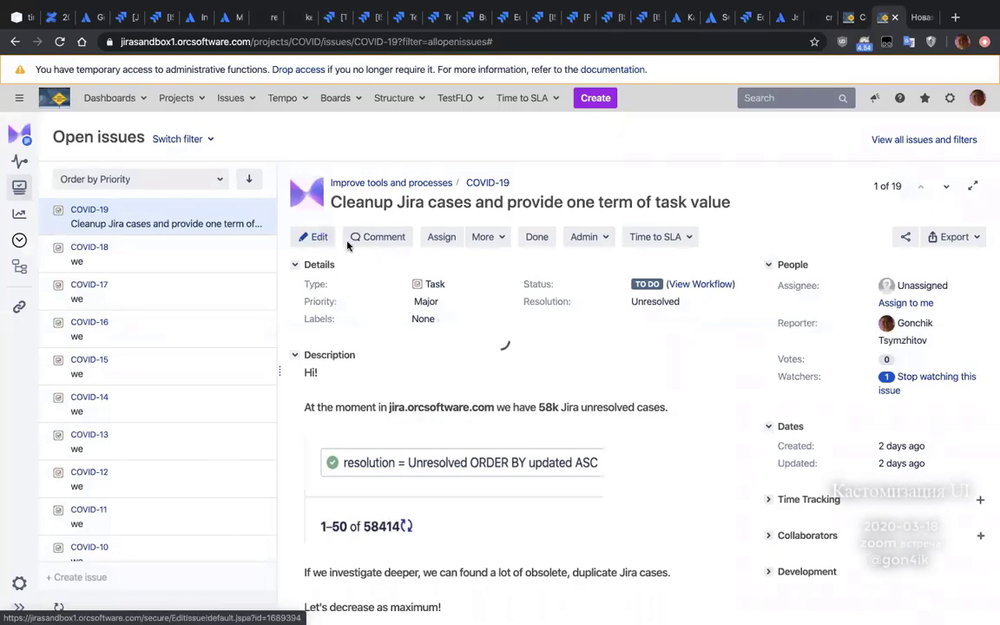
left_click(318, 238)
scroll(608, 365, "down", 5)
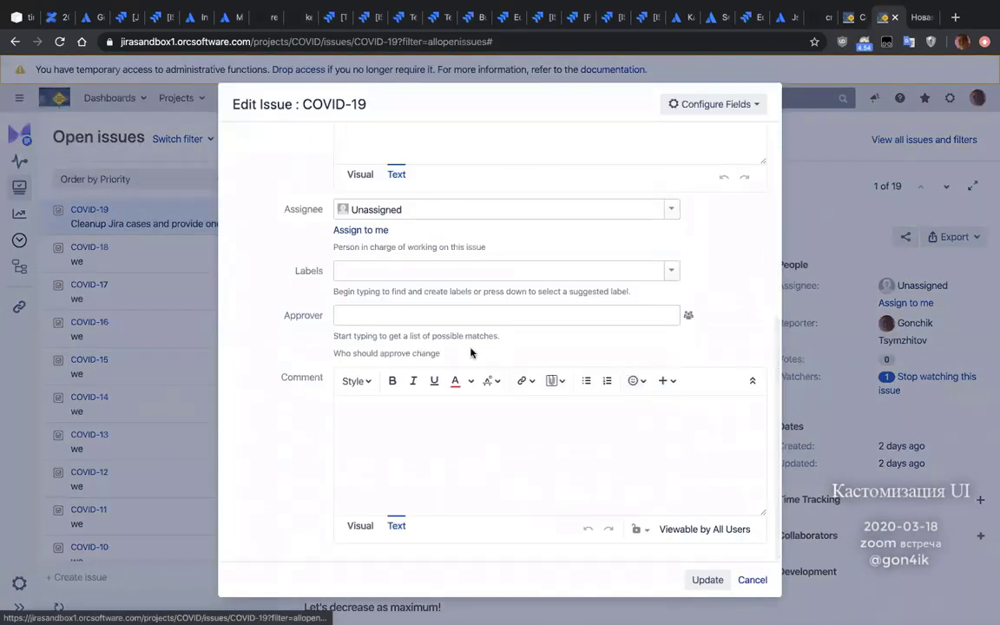
double_click(304, 315)
right_click(311, 313)
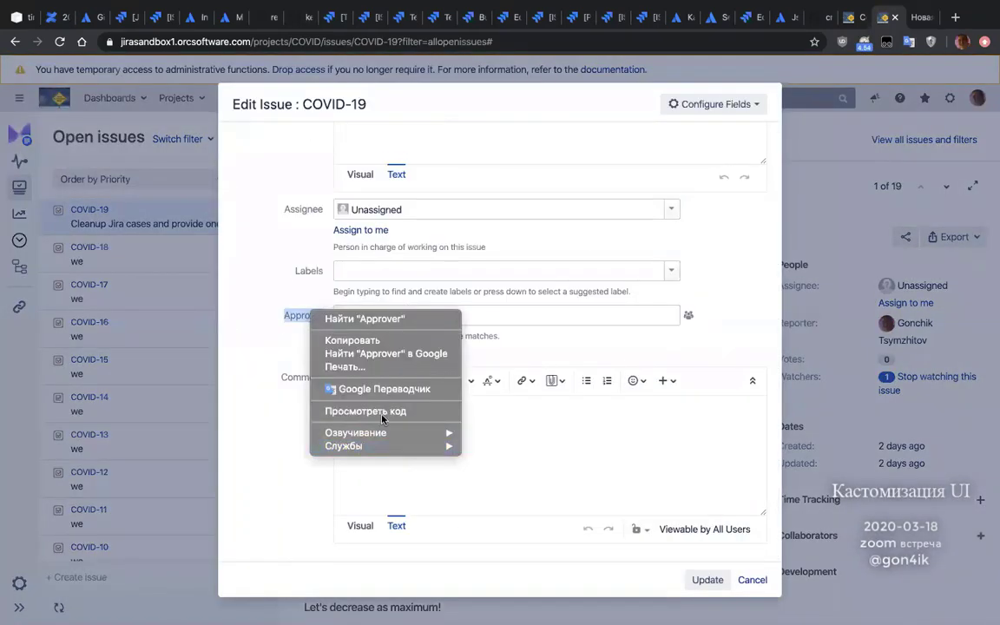
left_click(405, 412)
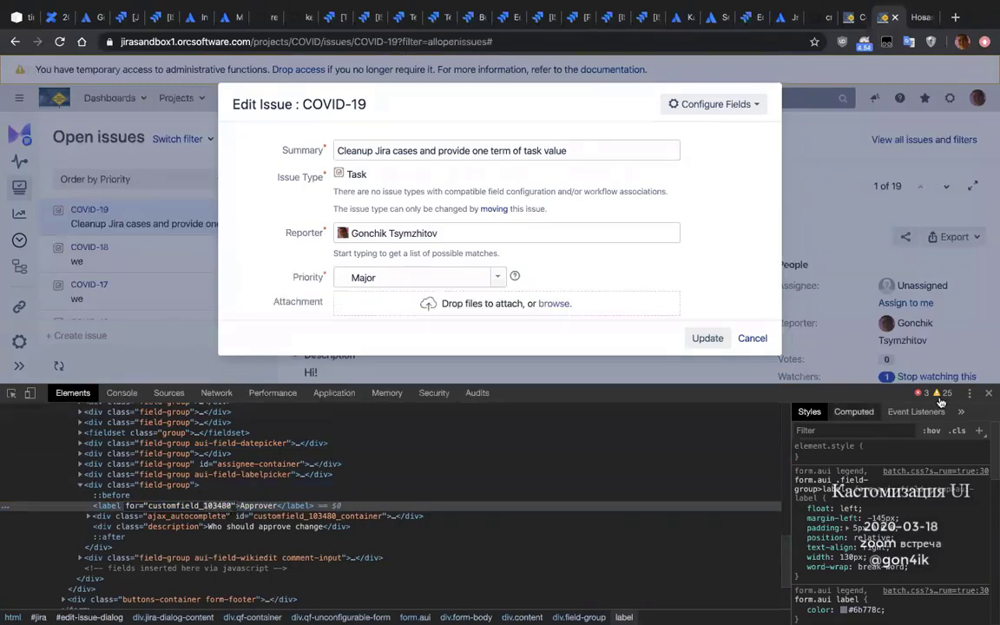
left_click(990, 395)
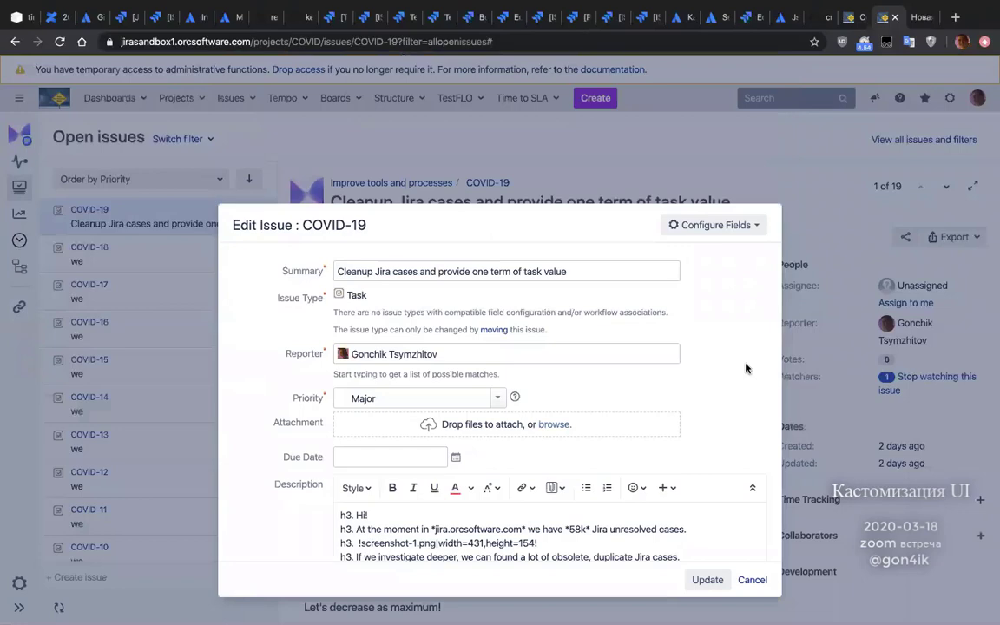
left_click(752, 580)
- Back in the new JSIncluder script, replace the field ID in the description selector and the onclick function with 103480
key("ctrl+shift+Tab")
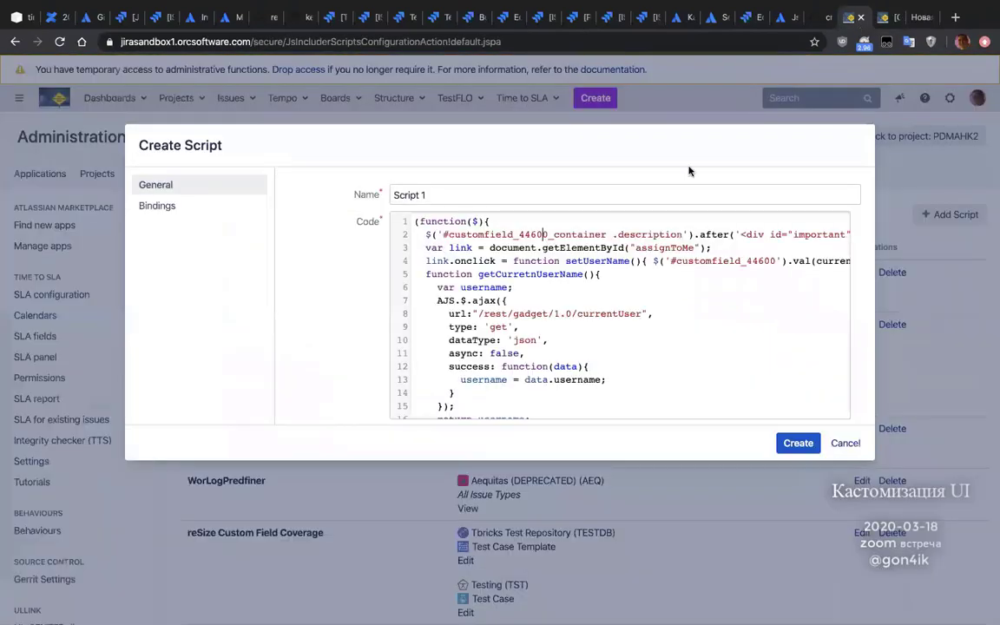
left_click_drag(548, 235, 521, 236)
key("ctrl+v")
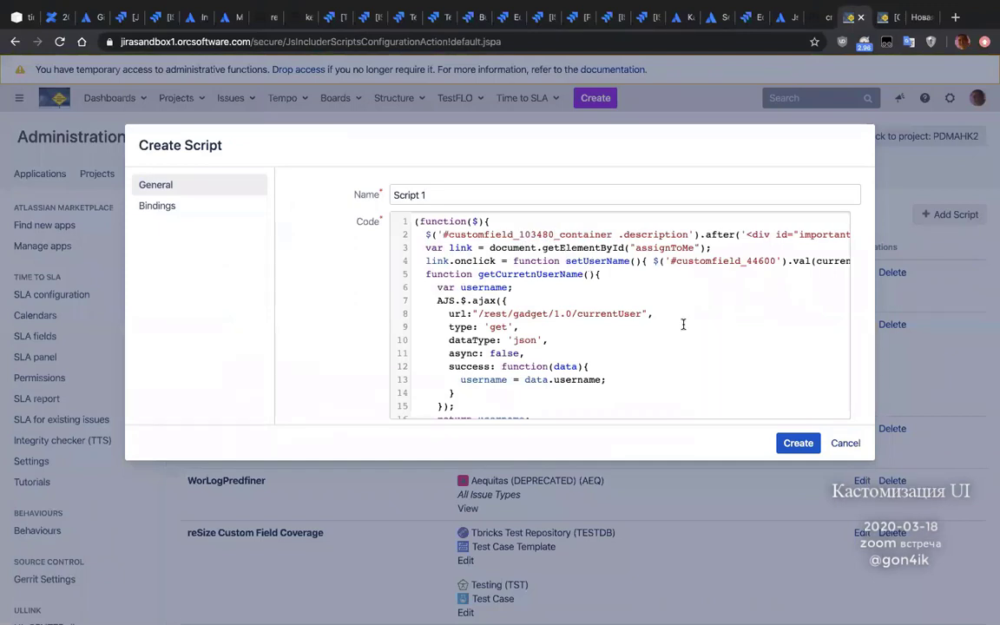
scroll(668, 330, "down", 2)
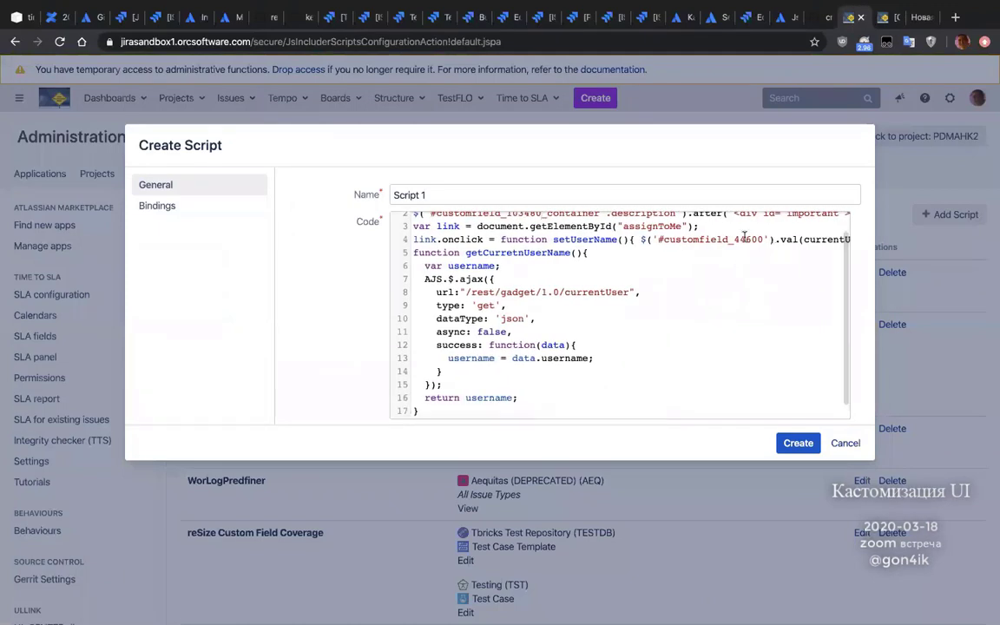
left_click_drag(735, 238, 760, 231)
key("ctrl+v")
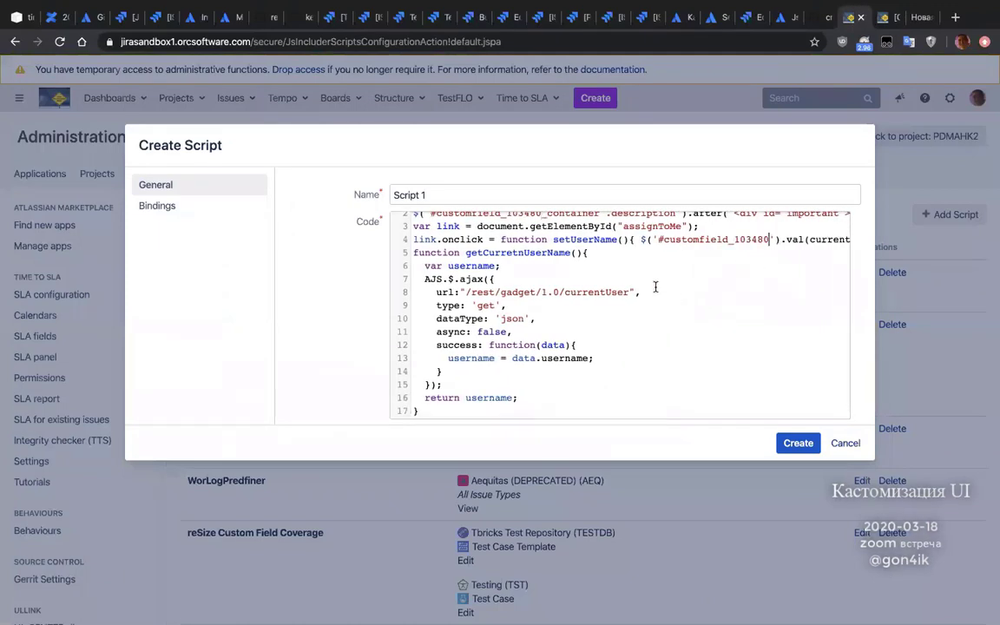
- Declare the variable custom_field = "#customfield_103480" on a new line at the start of the function
scroll(608, 260, "up", 1)
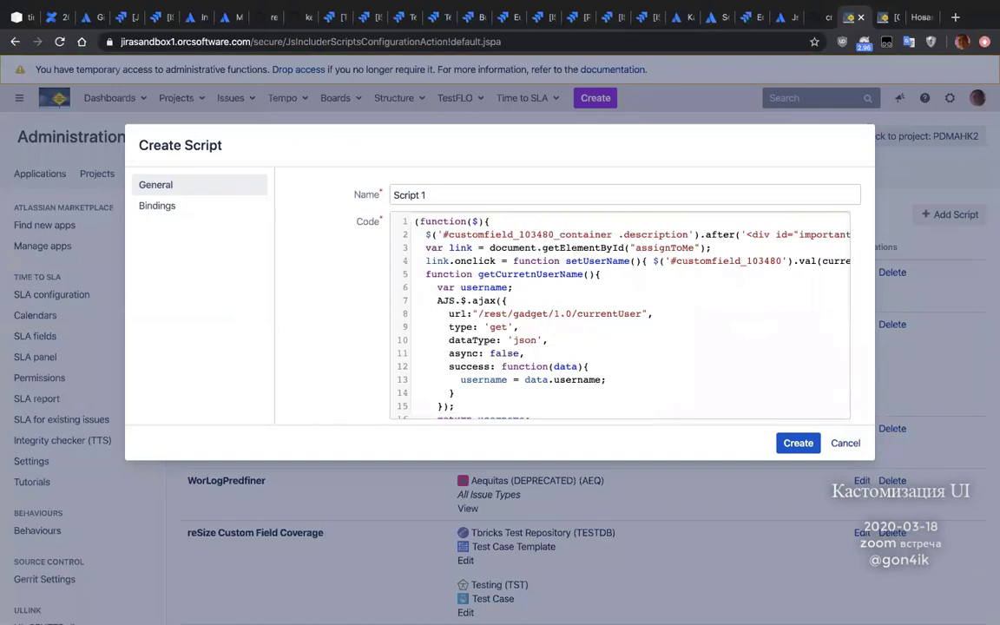
key("Return")
type("var v")
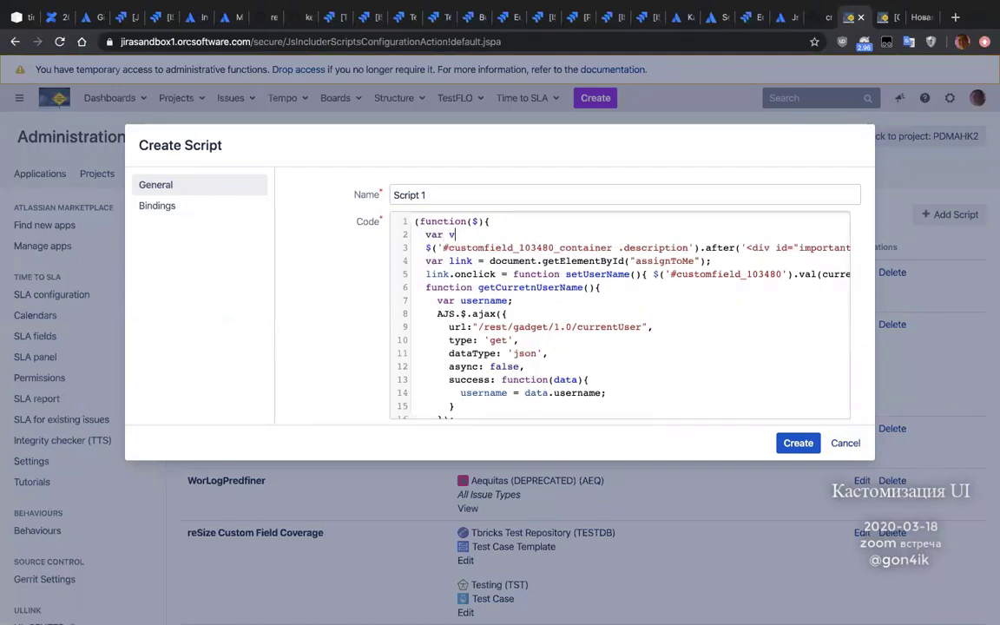
type("ustom")
key("BackSpace")
key("BackSpace")
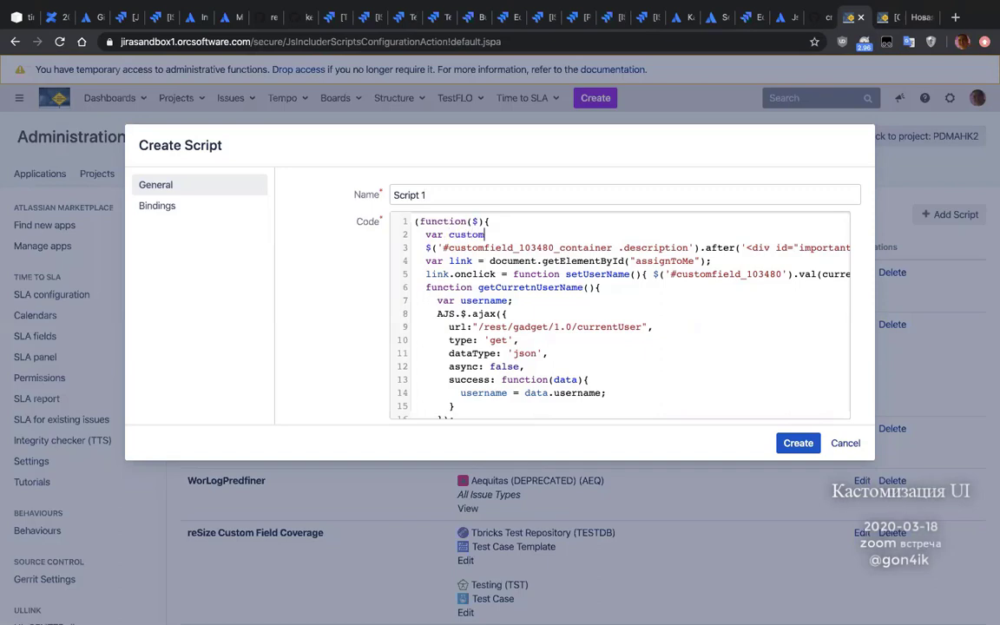
type("m_field = \"103480")
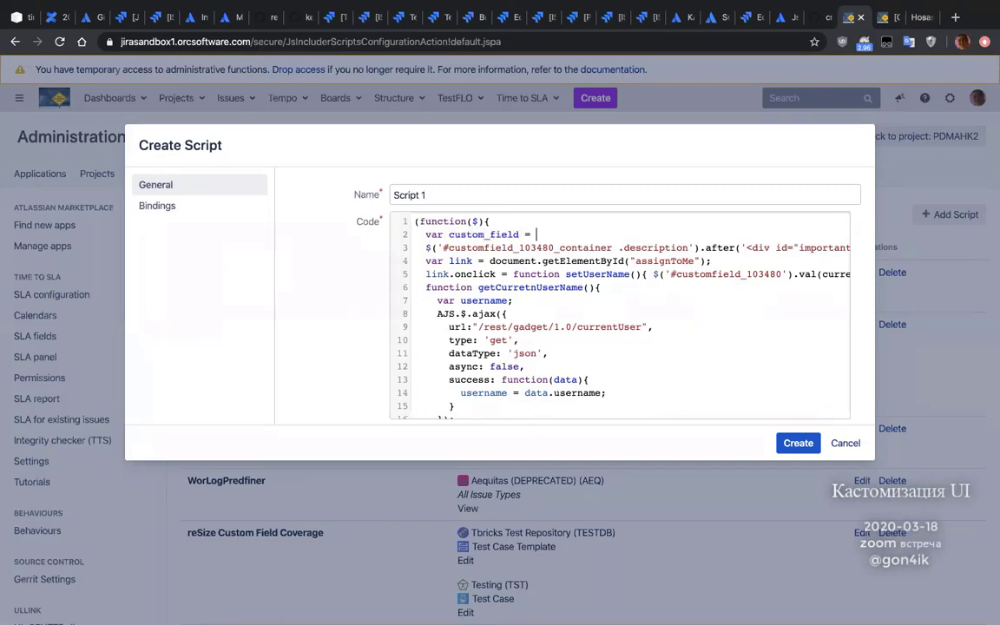
key("BackSpace")
key("BackSpace")
key("BackSpace")
key("BackSpace")
key("BackSpace")
key("BackSpace")
left_click_drag(554, 248, 449, 248)
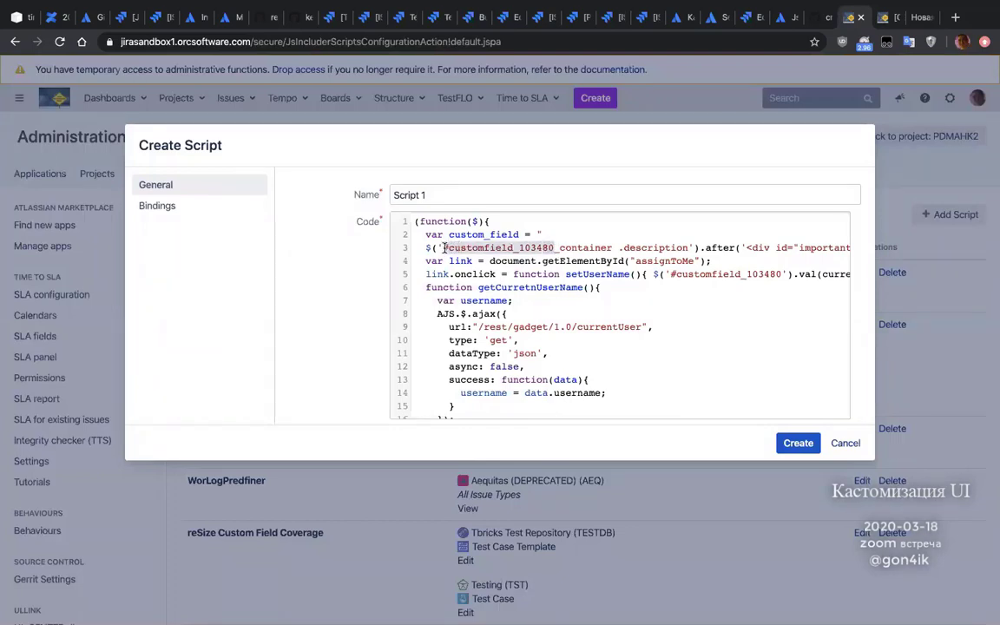
key("ctrl+c")
left_click(548, 232)
key("ctrl+v")
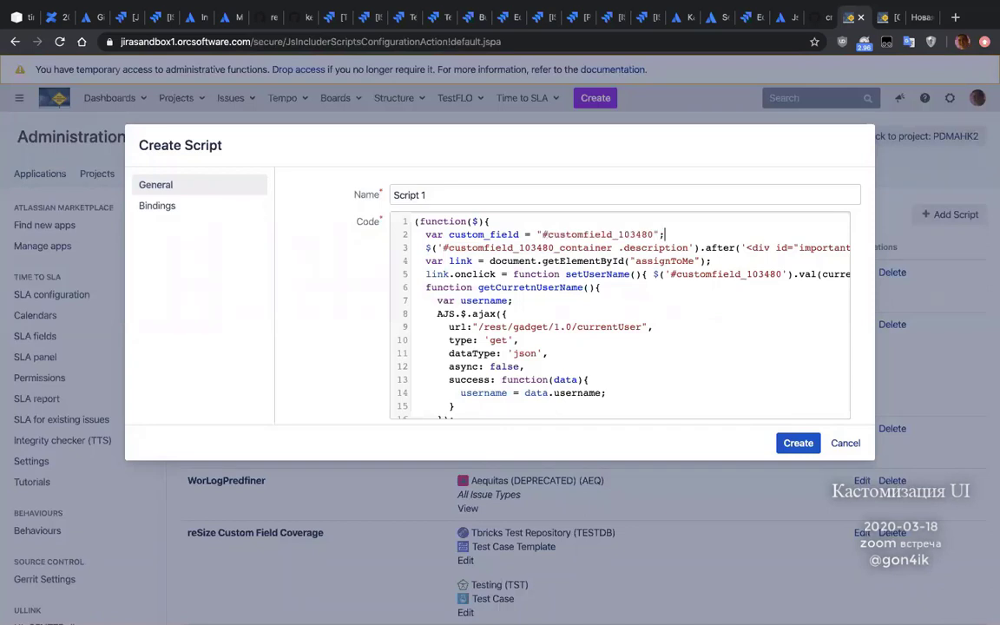
- Rewrite the description selector in the script as custom_field + '_container .description'
double_click(494, 235)
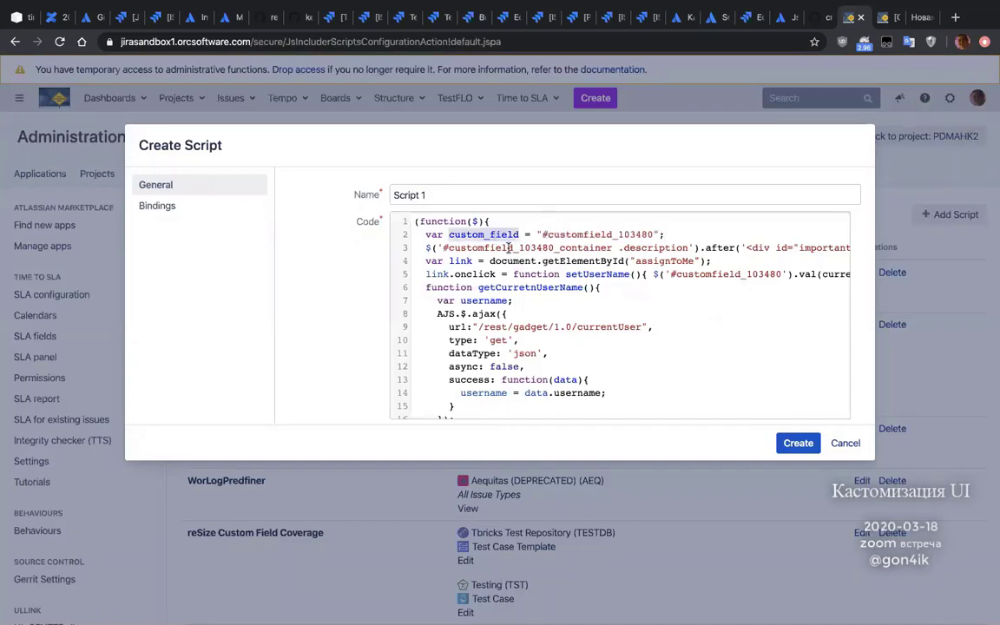
left_click_drag(438, 247, 549, 248)
key("ctrl+v")
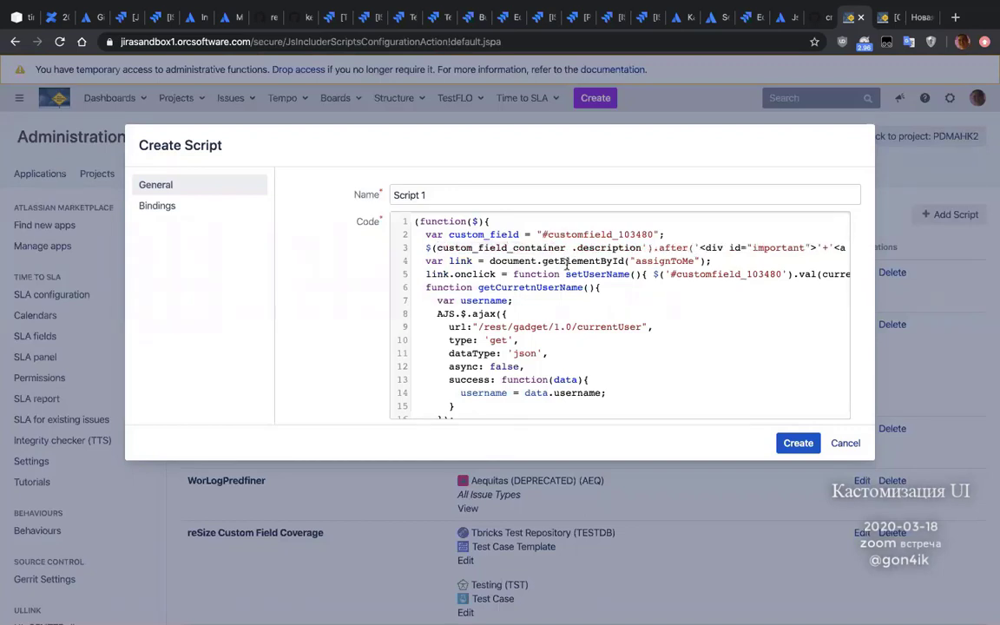
type("+ '")
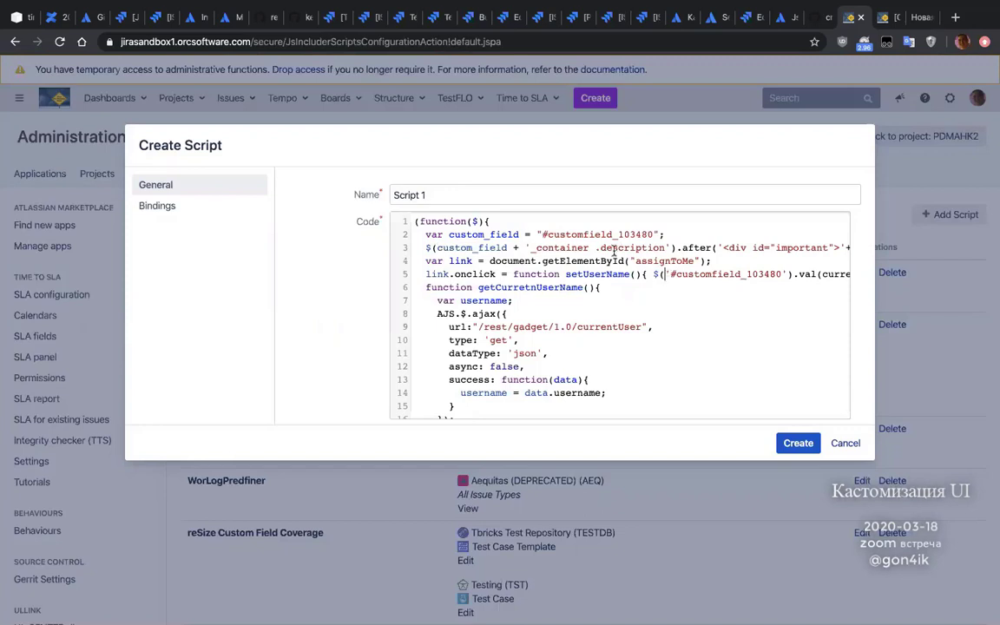
- Replace the hard-coded field selector in the link.onclick function with custom_field and review the rest of the script
double_click(489, 234)
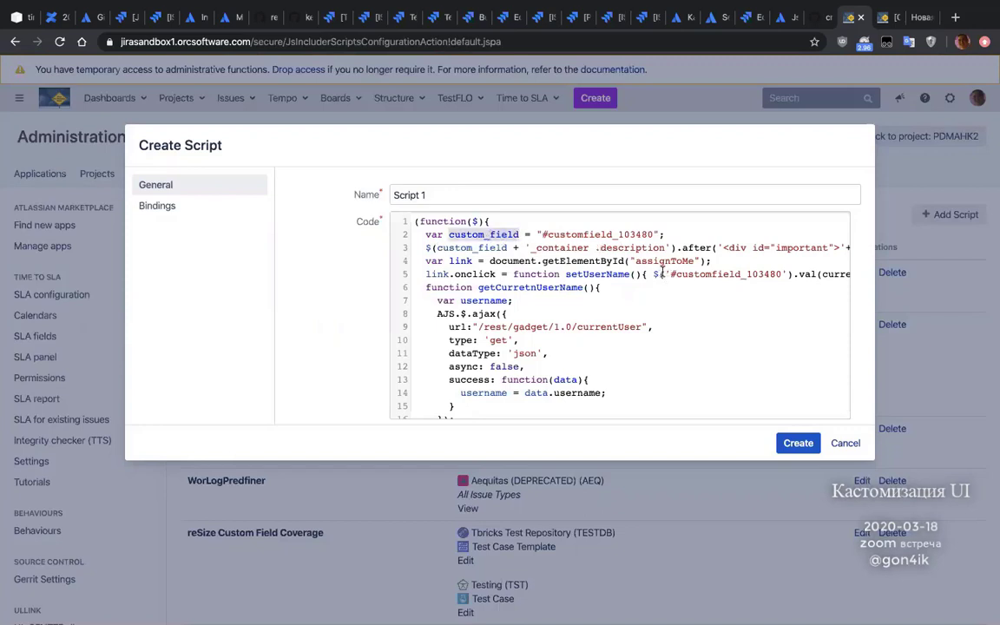
left_click_drag(663, 275, 786, 274)
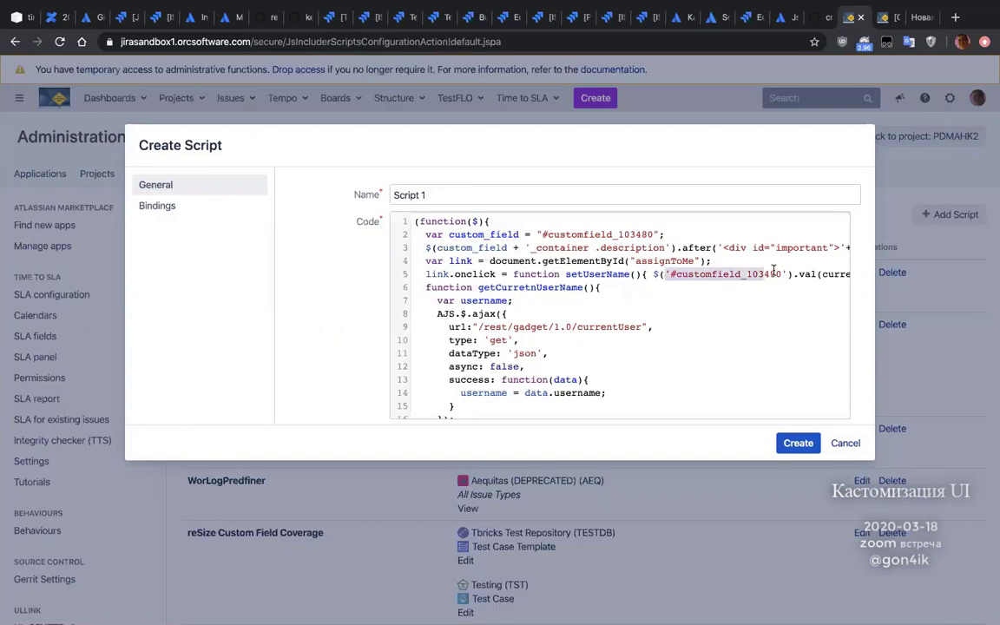
key("ctrl+v")
scroll(784, 318, "right", 5)
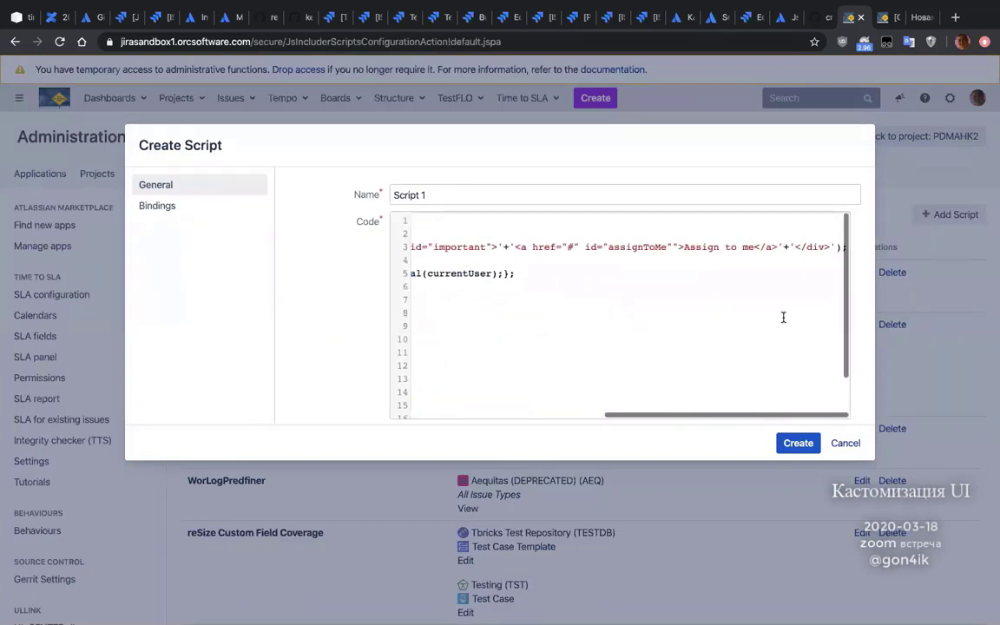
scroll(783, 318, "left", 5)
scroll(783, 318, "down", 3)
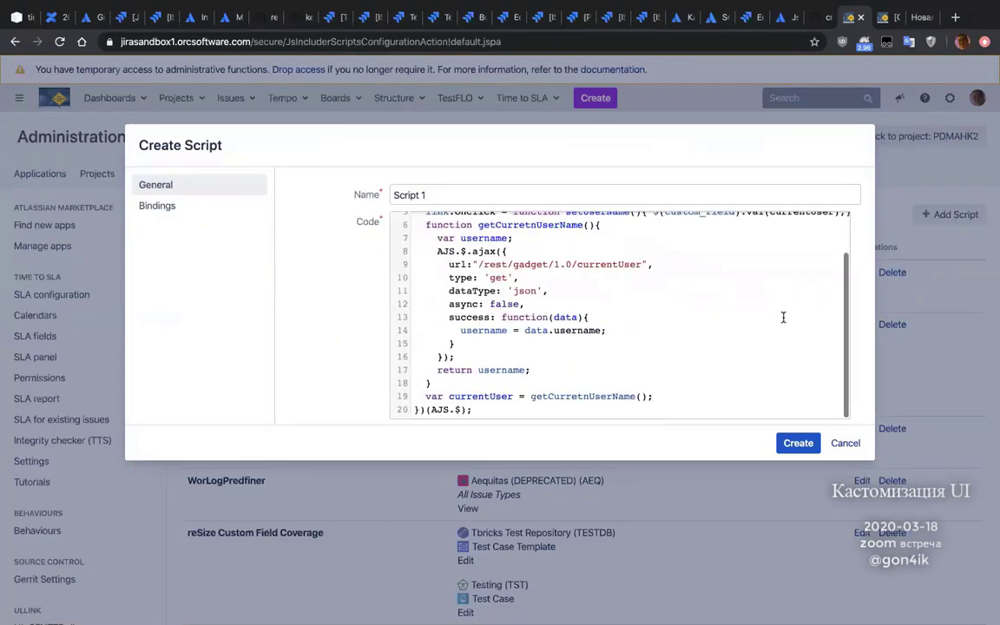
- Bind the script to the View screen of the Improve tools and processes project for all issue types and create it
left_click(798, 443)
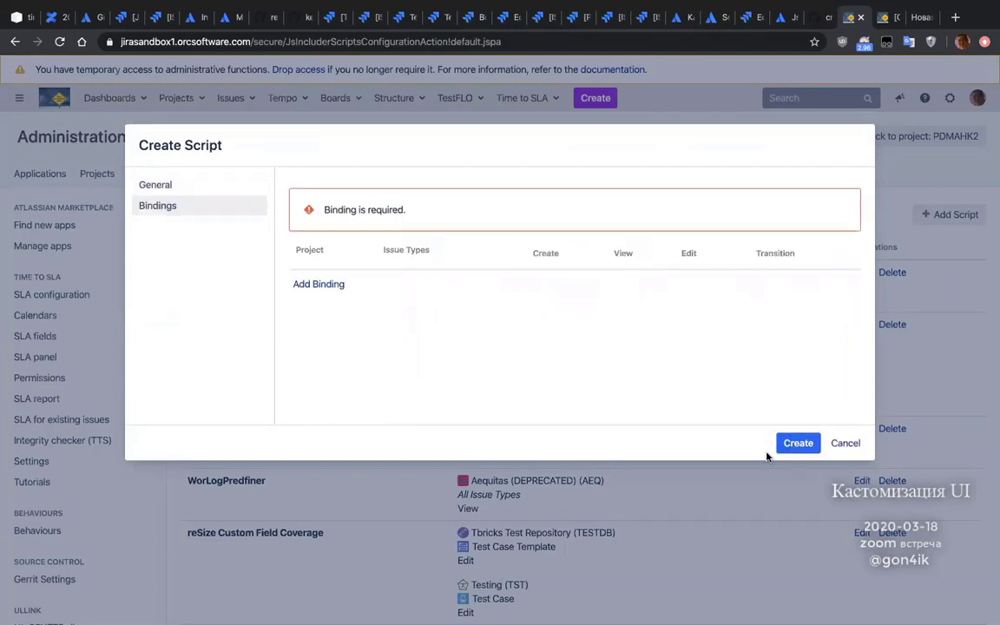
left_click(335, 284)
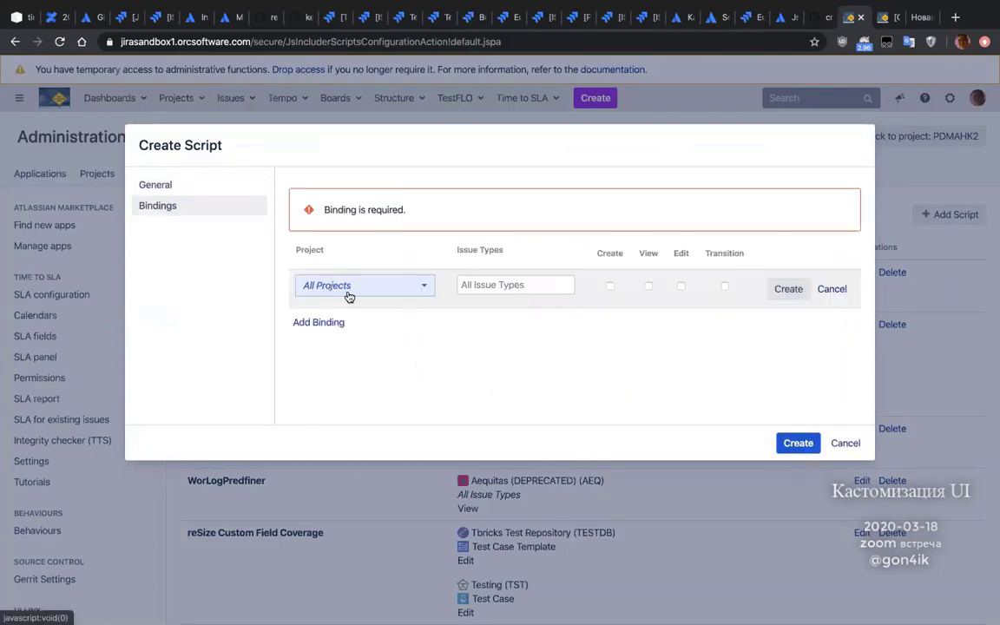
left_click(351, 287)
type("covid")
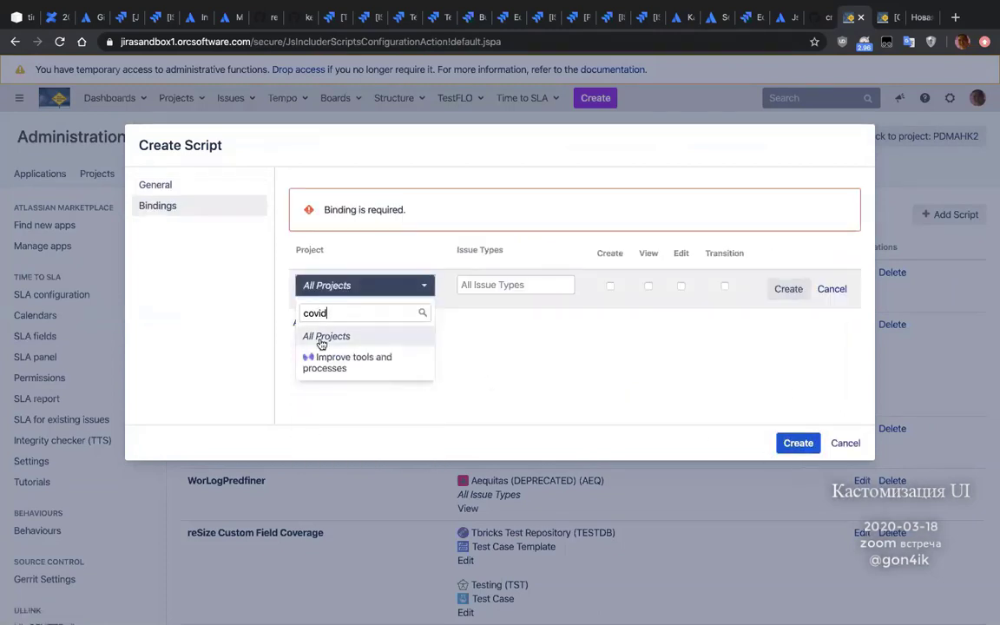
left_click(334, 360)
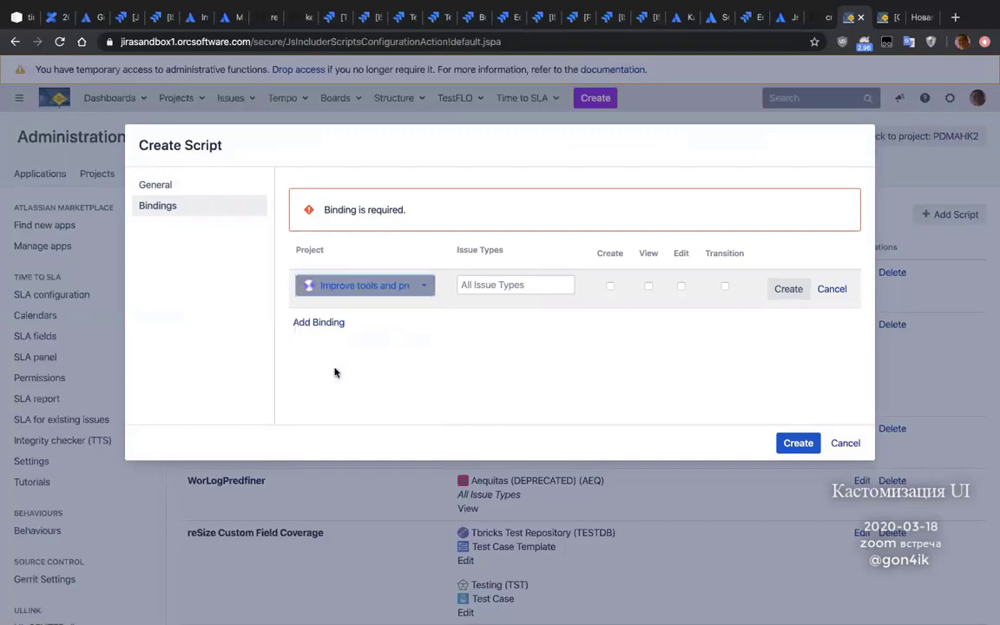
left_click(649, 287)
left_click(787, 288)
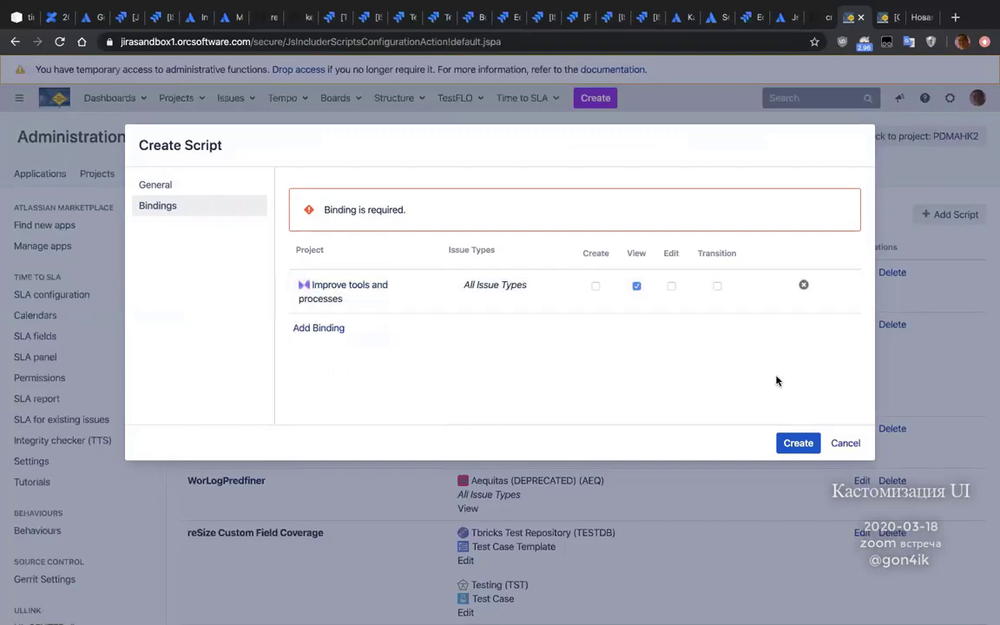
left_click(798, 443)
- Reload the COVID-19 issue page to test the new script and dismiss the alert
left_click(884, 19)
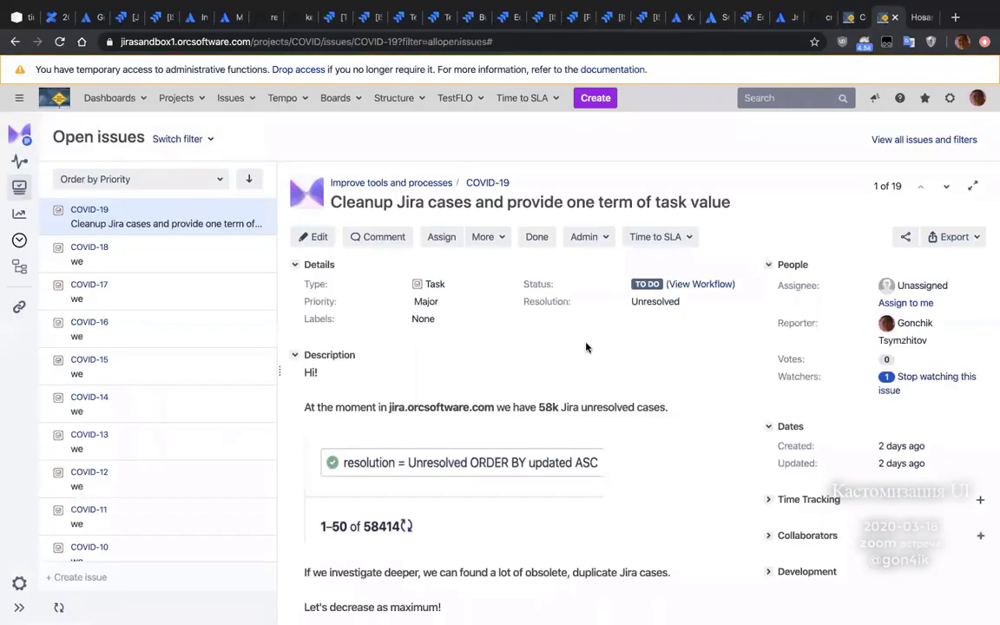
key("super+r")
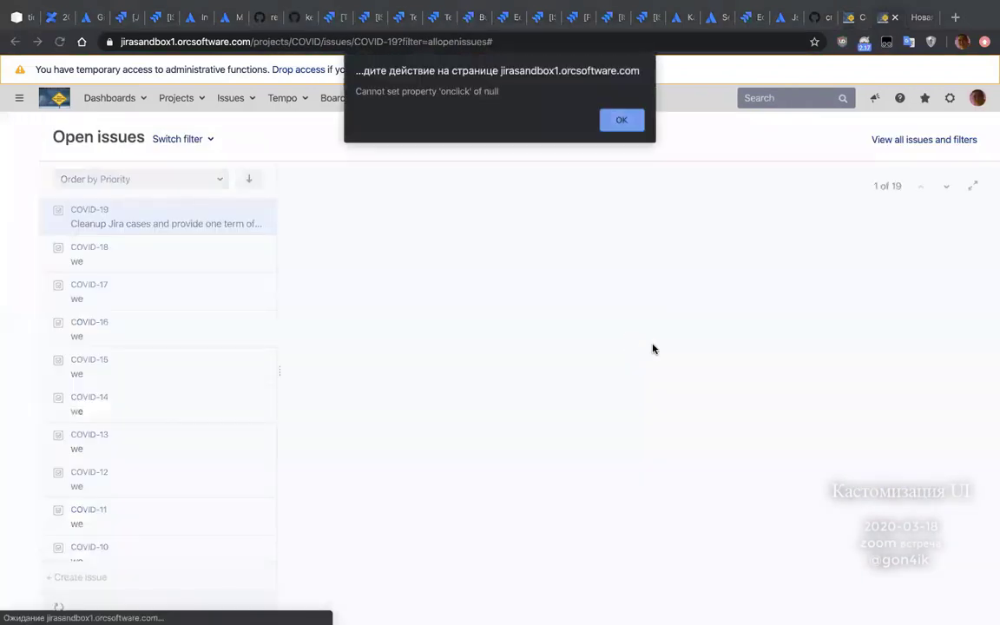
left_click(613, 123)
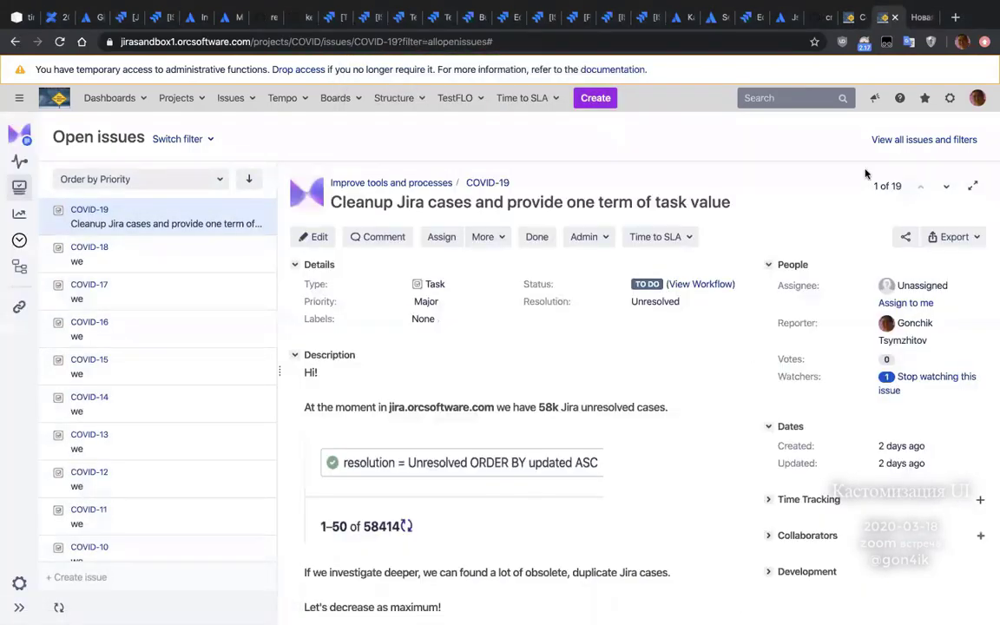
- Return to the JSIncluder script list, open Script 1 for editing and rename it test
left_click(849, 17)
scroll(699, 452, "down", 20)
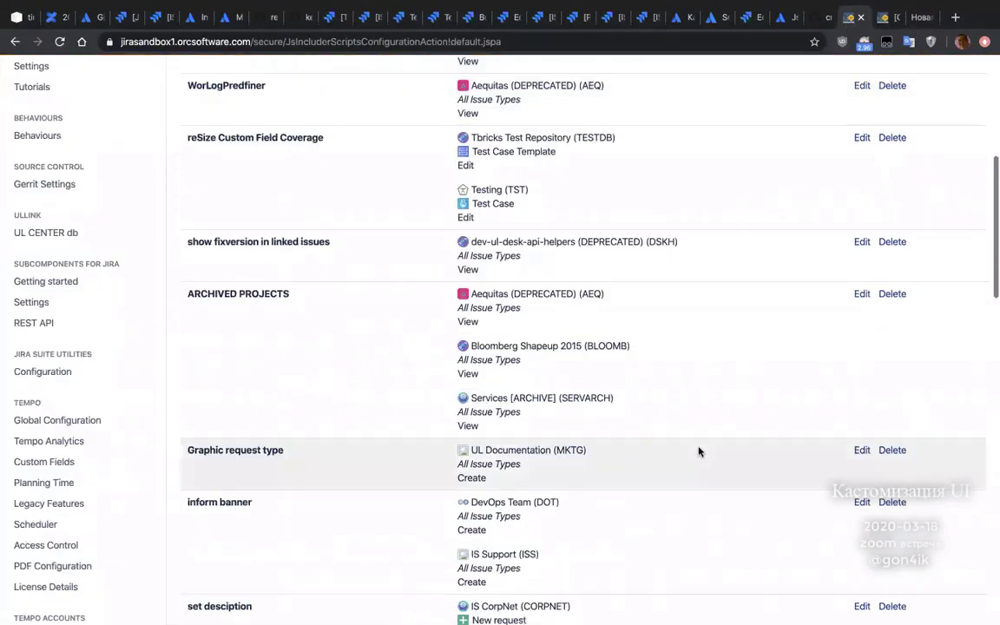
scroll(699, 451, "up", 4)
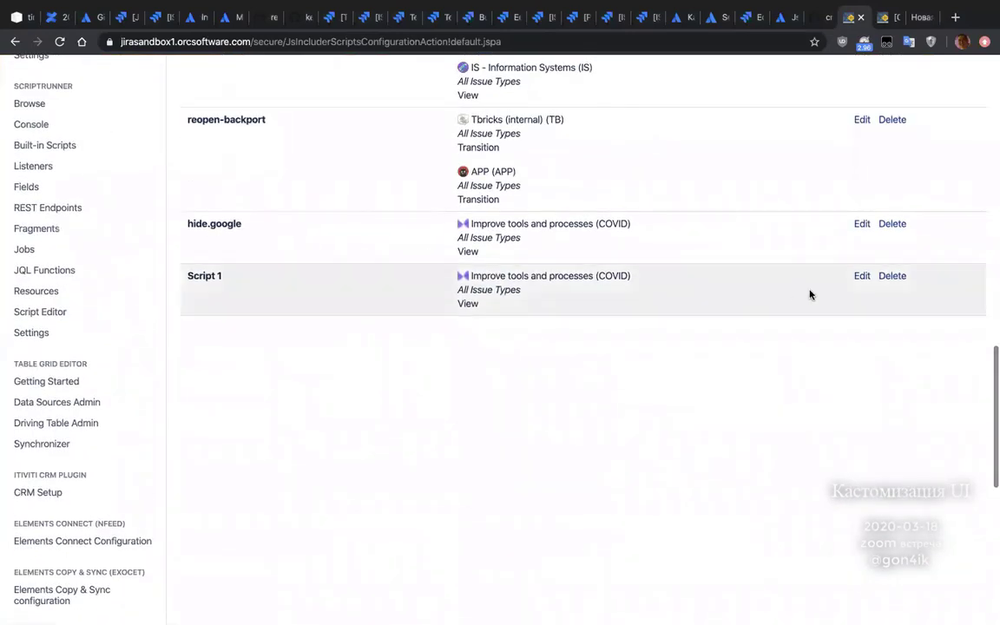
left_click(862, 276)
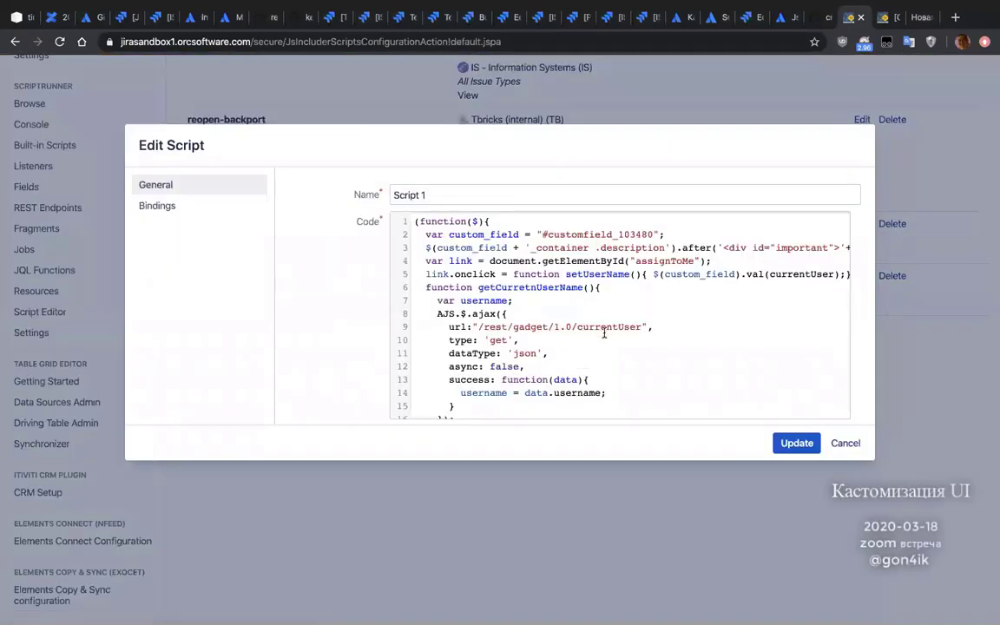
scroll(604, 333, "down", 3)
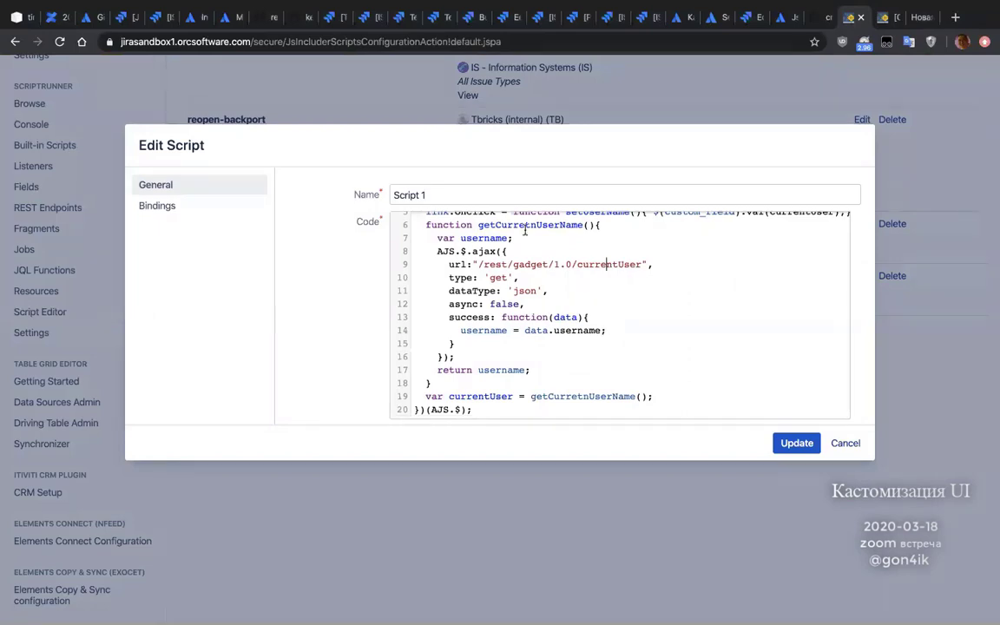
triple_click(515, 196)
type("test")
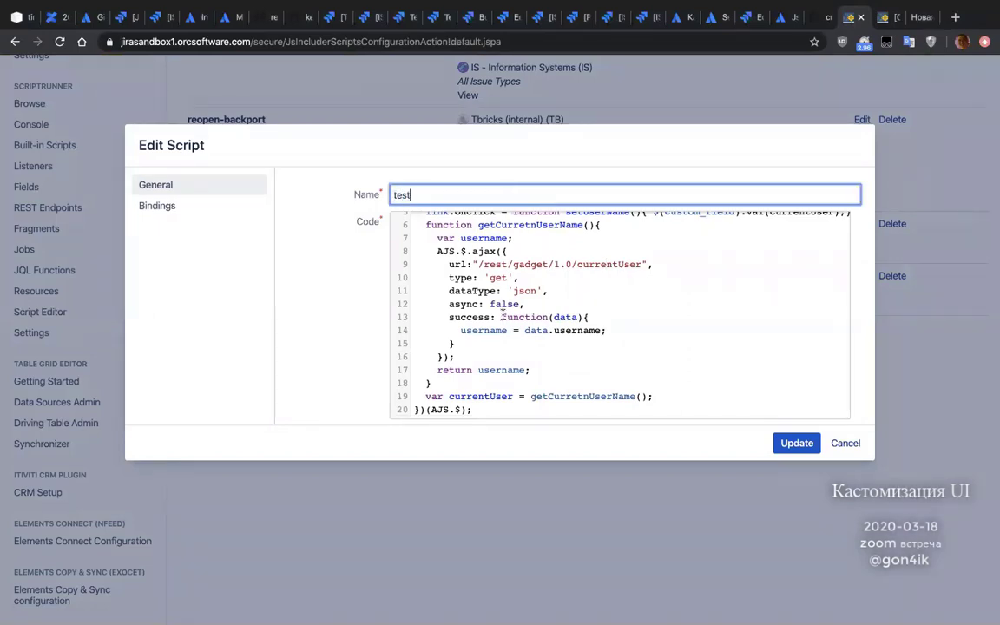
- Examine the script's code, including the full length of the link markup and onclick lines, for errors
scroll(502, 315, "up", 3)
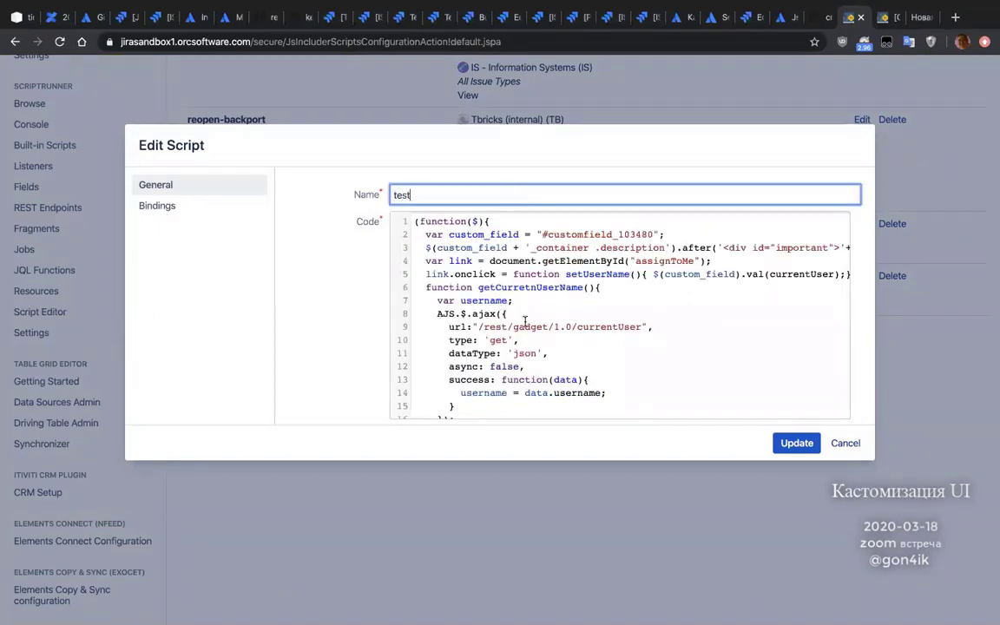
scroll(612, 341, "down", 1)
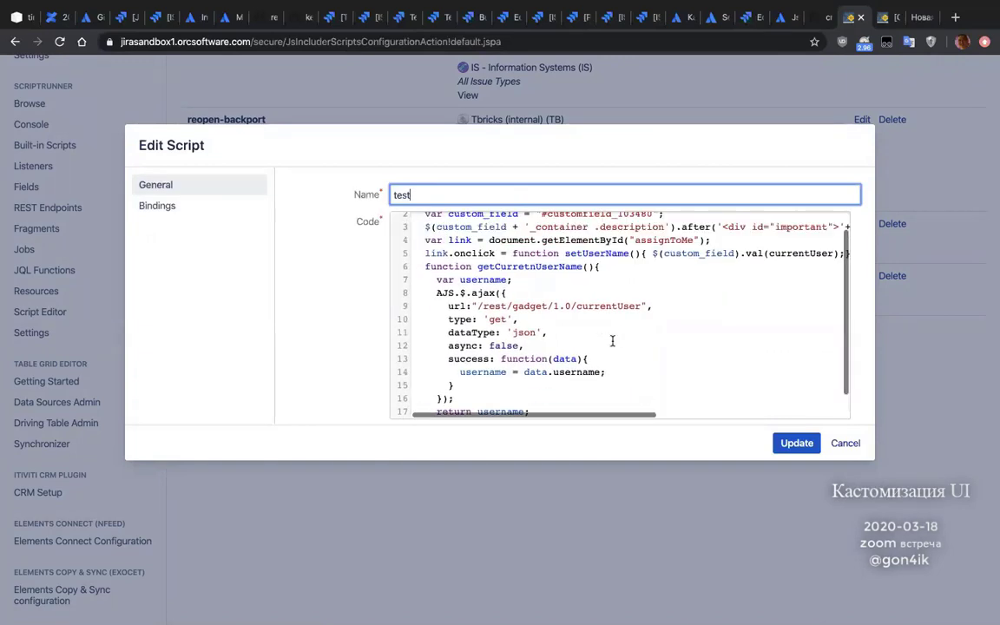
scroll(612, 341, "up", 1)
scroll(612, 341, "right", 6)
scroll(612, 342, "left", 6)
scroll(612, 341, "down", 2)
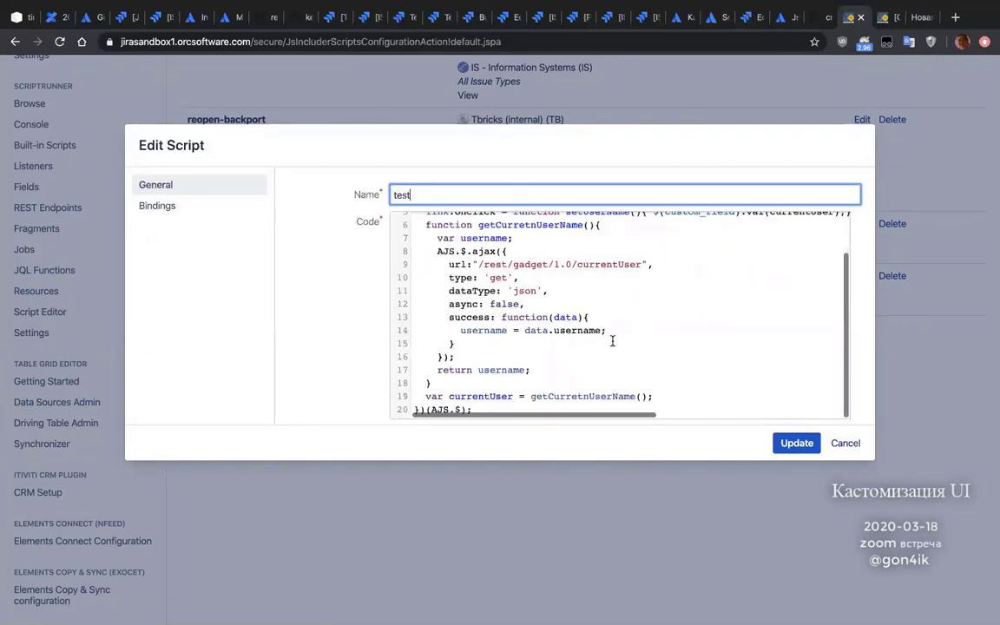
scroll(612, 342, "up", 2)
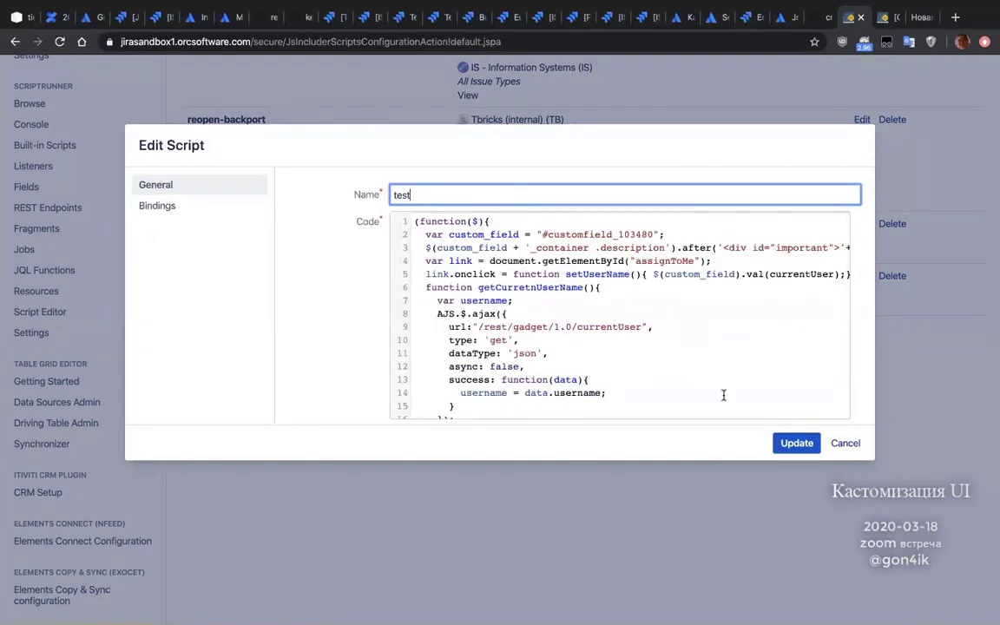
- Save the renamed script and reload the COVID-19 issue page to test it again, dismissing the alert
left_click(794, 441)
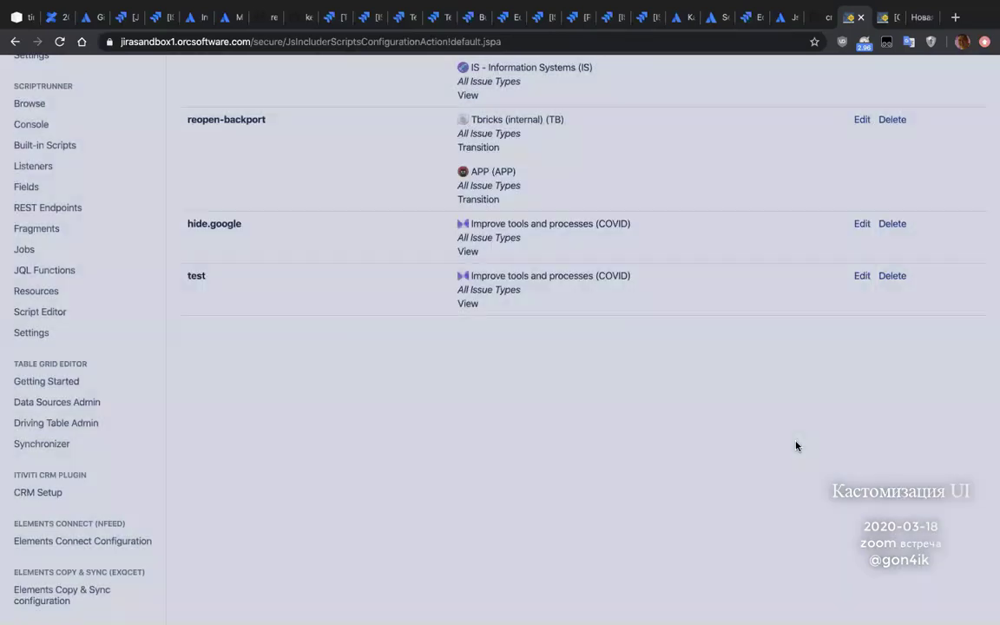
left_click(885, 18)
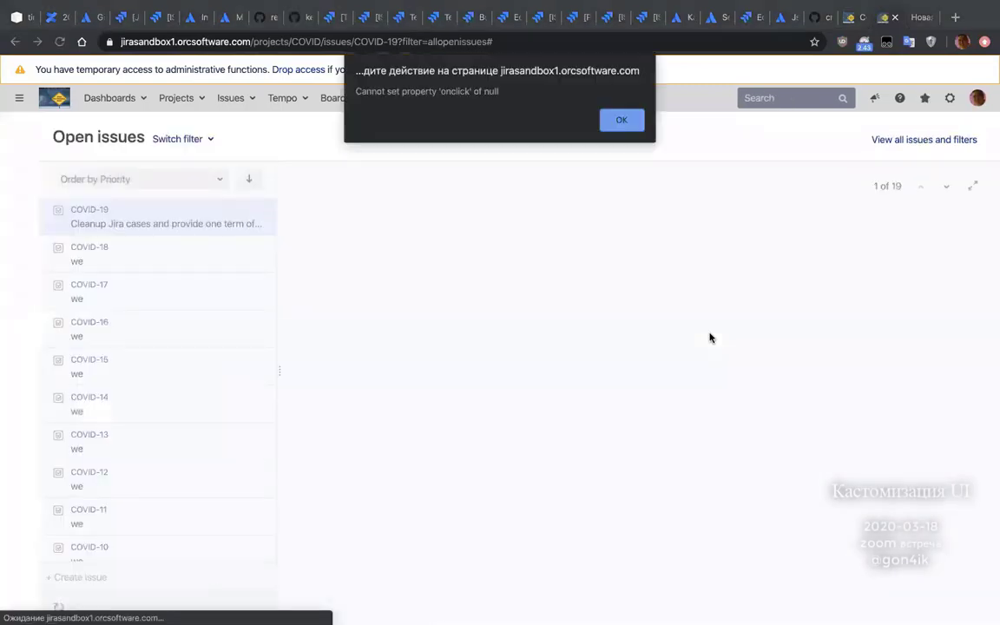
left_click(622, 121)
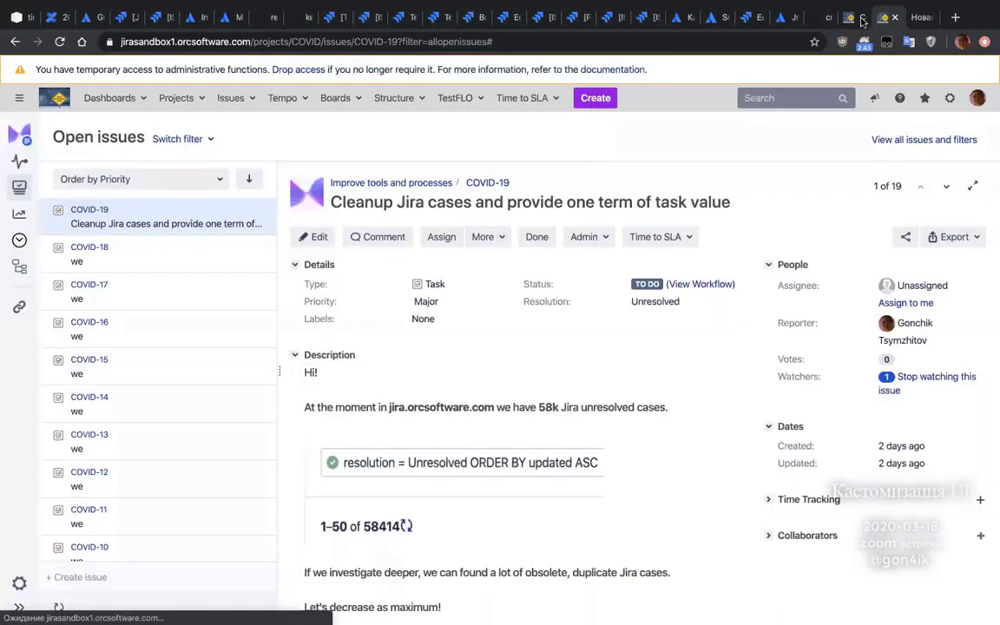
- Change the test script's COVID project binding from View to Edit and save the script
key("ctrl+shift+Tab")
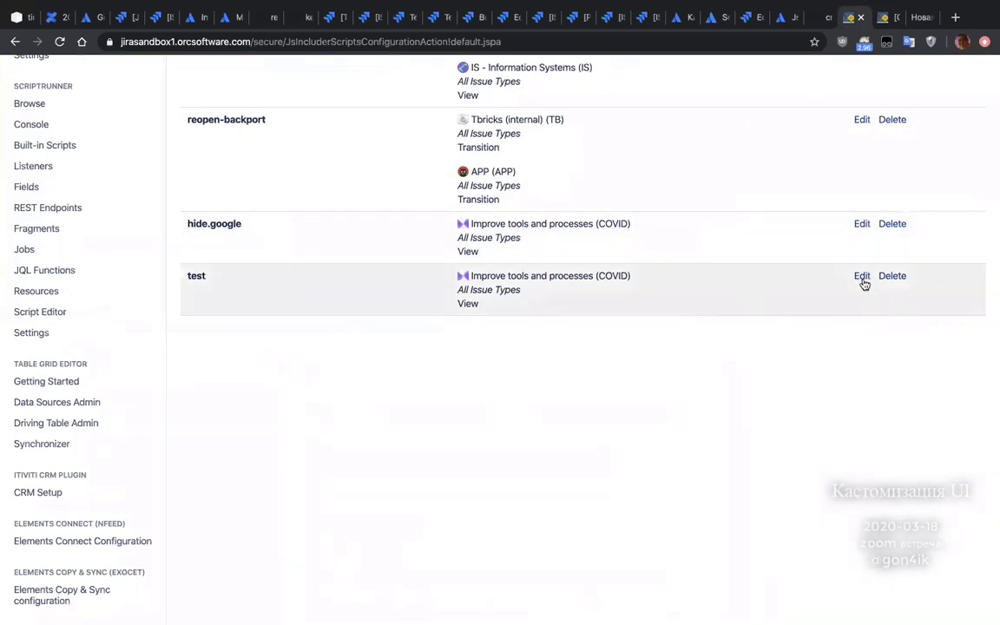
left_click(863, 278)
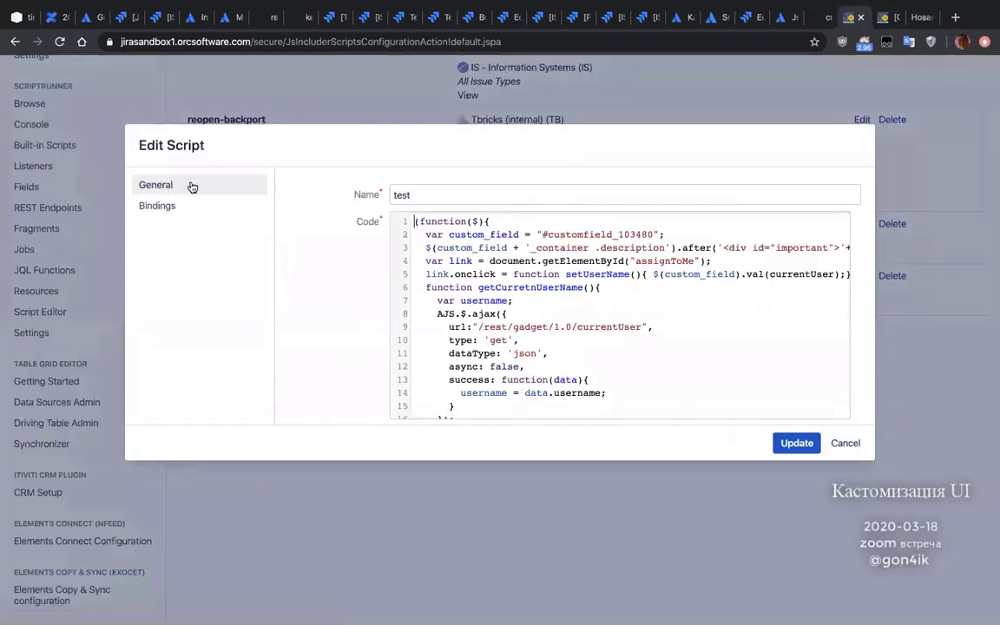
left_click(160, 206)
left_click(636, 228)
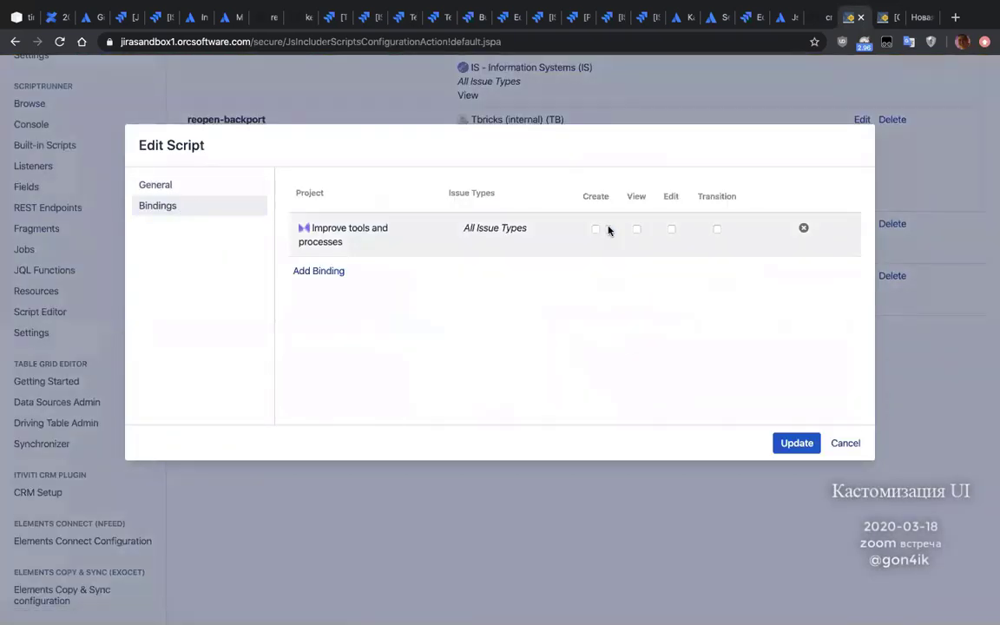
left_click(790, 444)
- Check the Approver field in COVID-19's edit form, cancel the form and reload the issue page
left_click(889, 24)
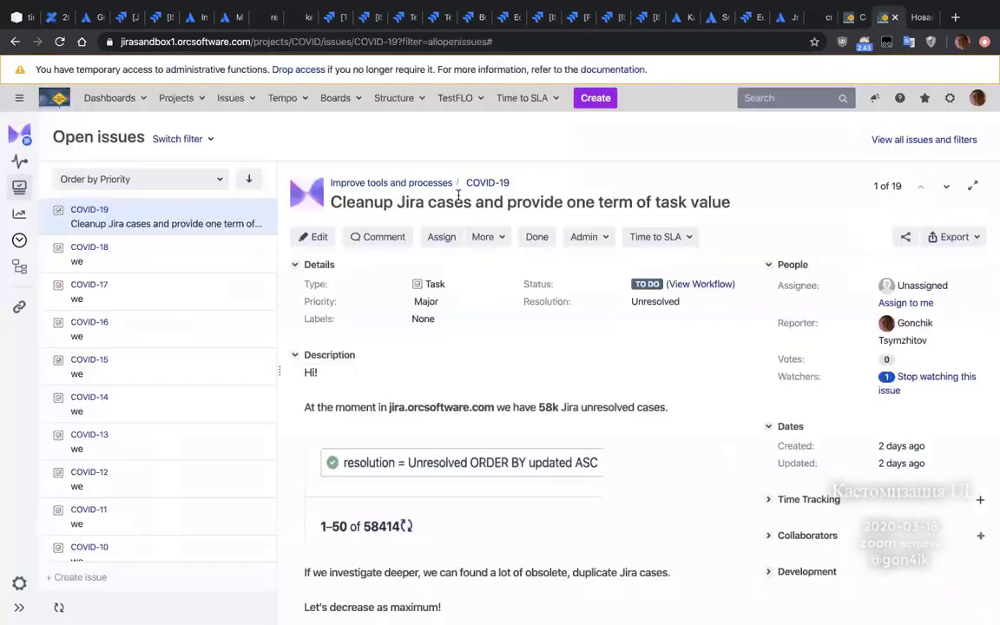
left_click(312, 236)
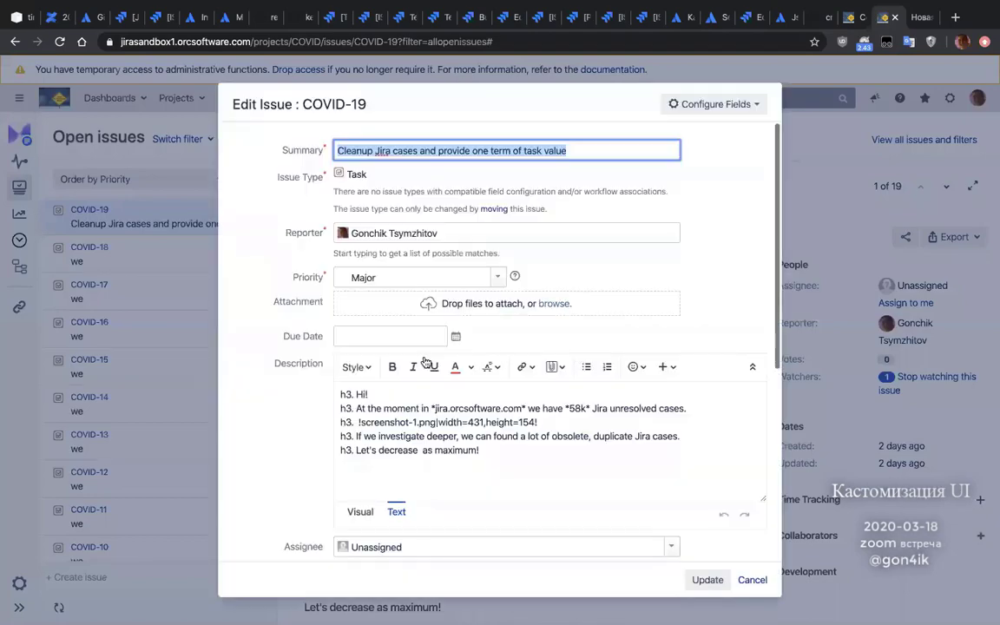
scroll(380, 319, "down", 3)
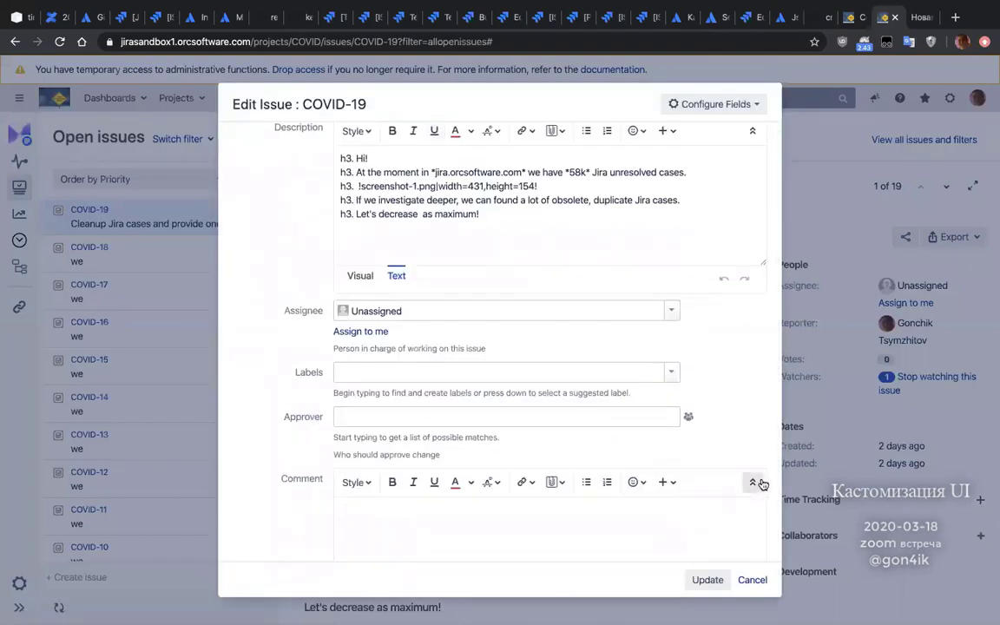
left_click(752, 580)
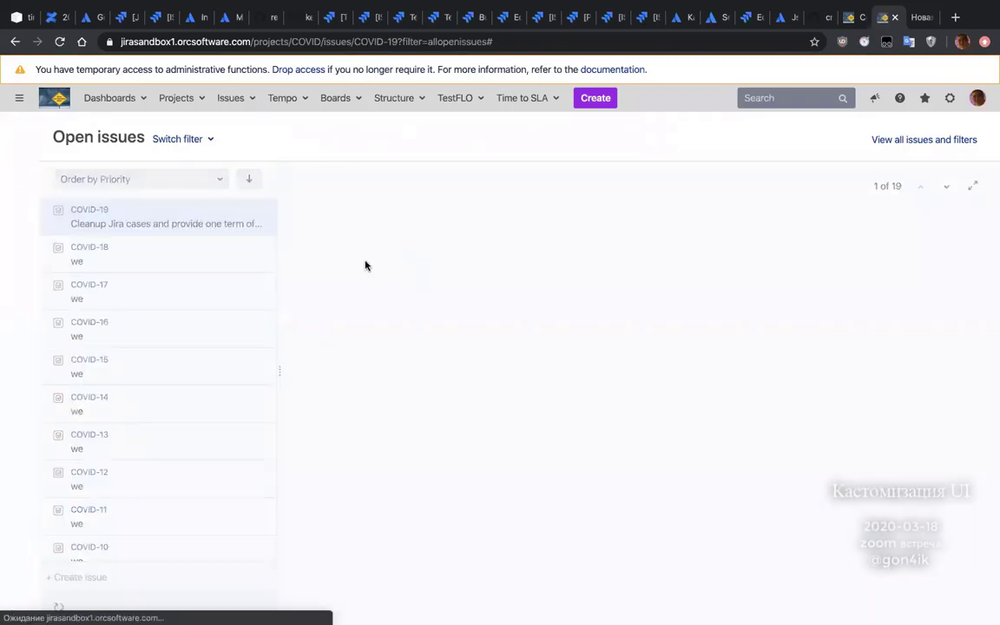
- Edit COVID-19, fill the Approver field using its new Assign to me link and save the issue
left_click(316, 237)
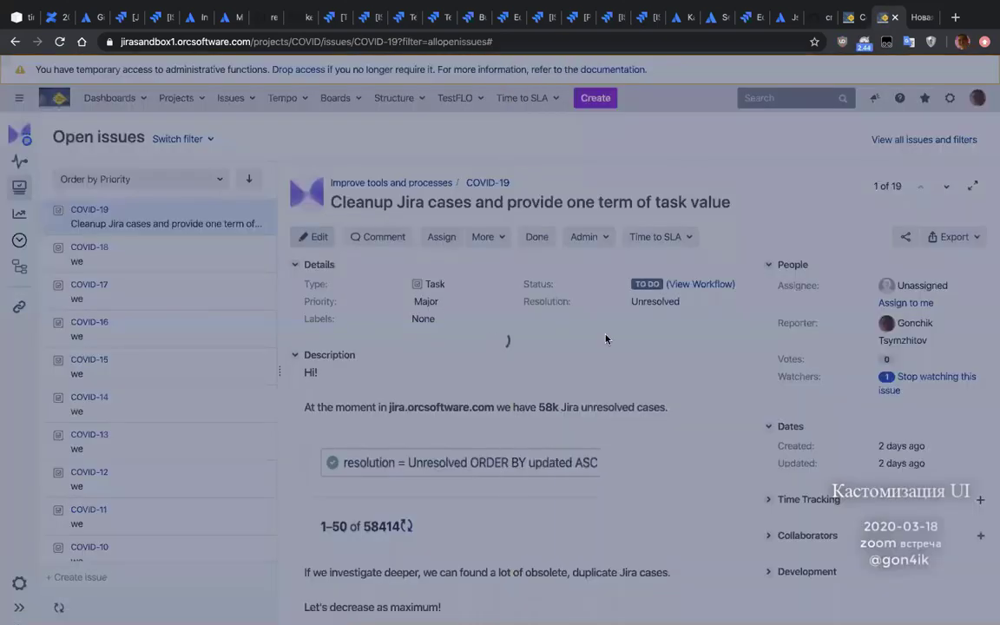
scroll(613, 356, "down", 5)
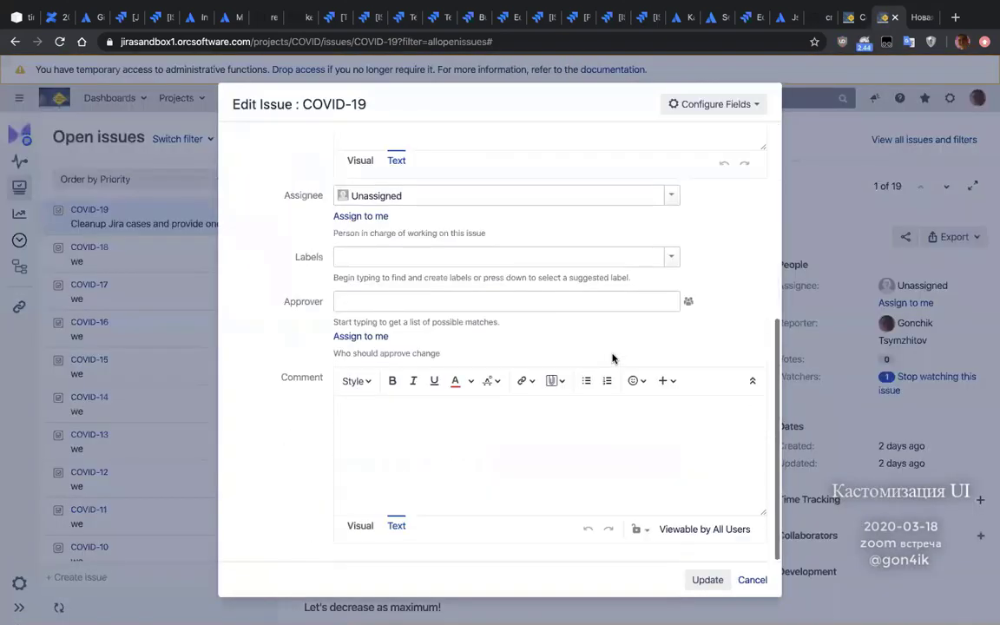
left_click(365, 336)
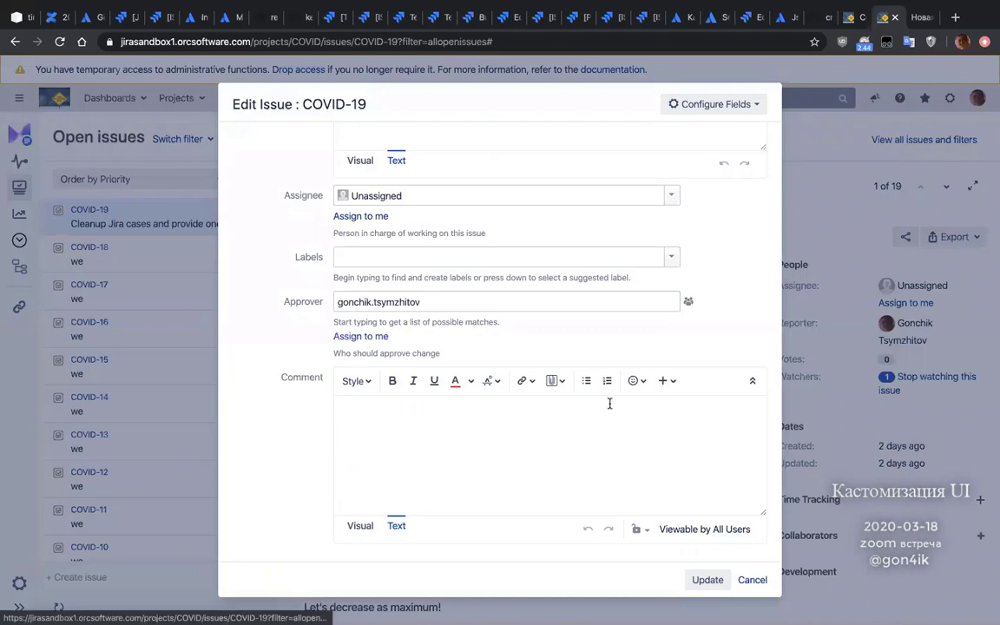
left_click(720, 581)
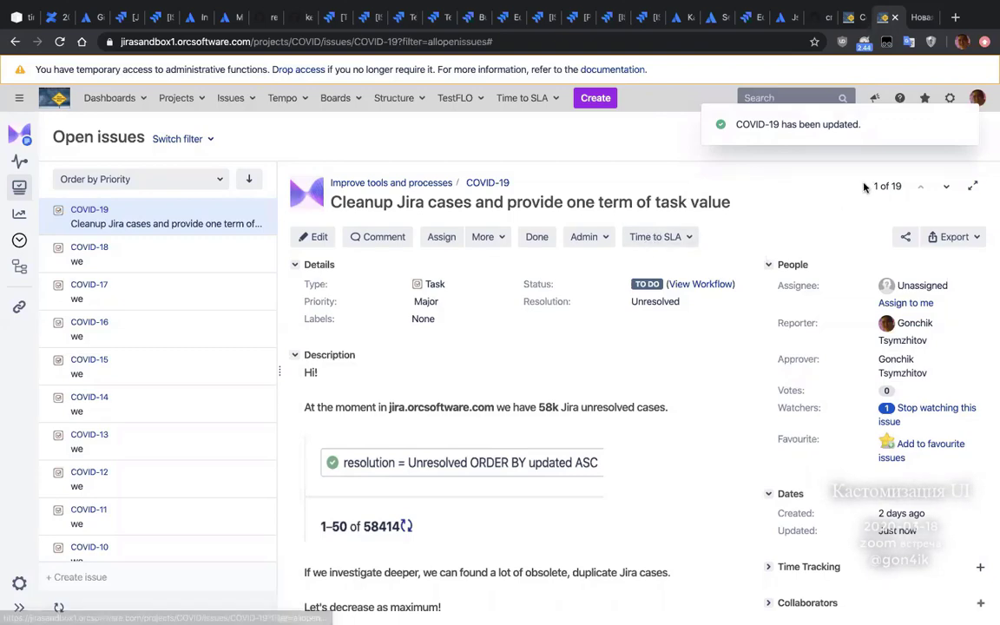
- Return to the JSIncluder script list and look over the configured scripts with their project and screen bindings
left_click(854, 24)
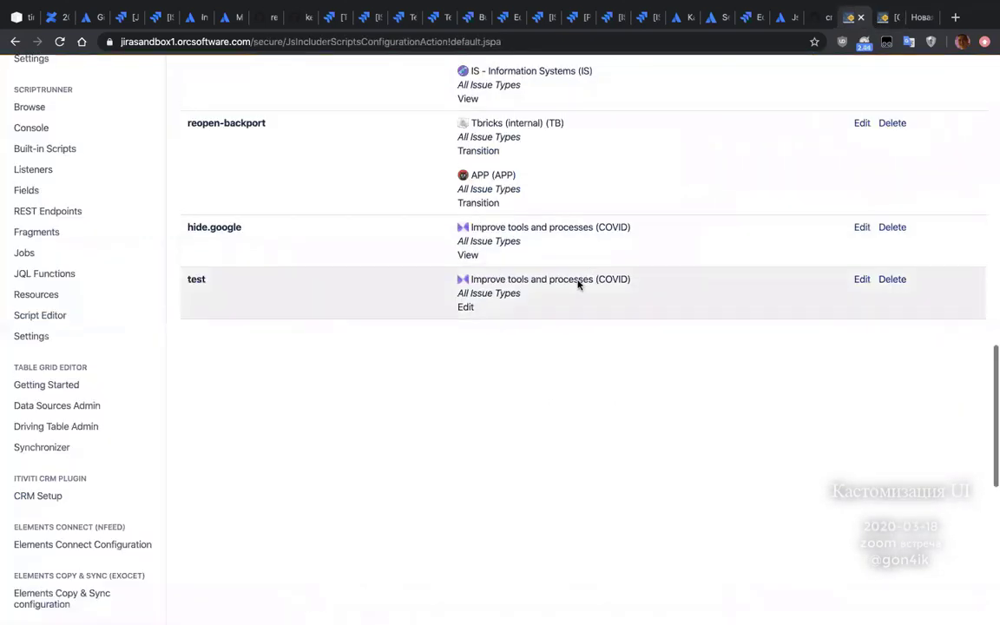
scroll(575, 312, "up", 2)
scroll(570, 341, "up", 2)
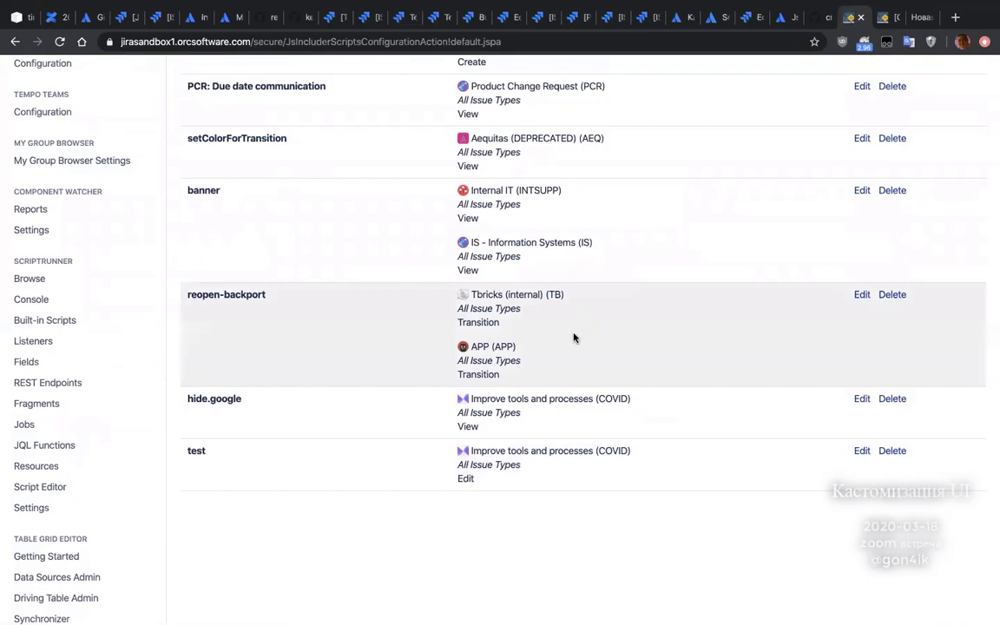
scroll(573, 346, "up", 2)
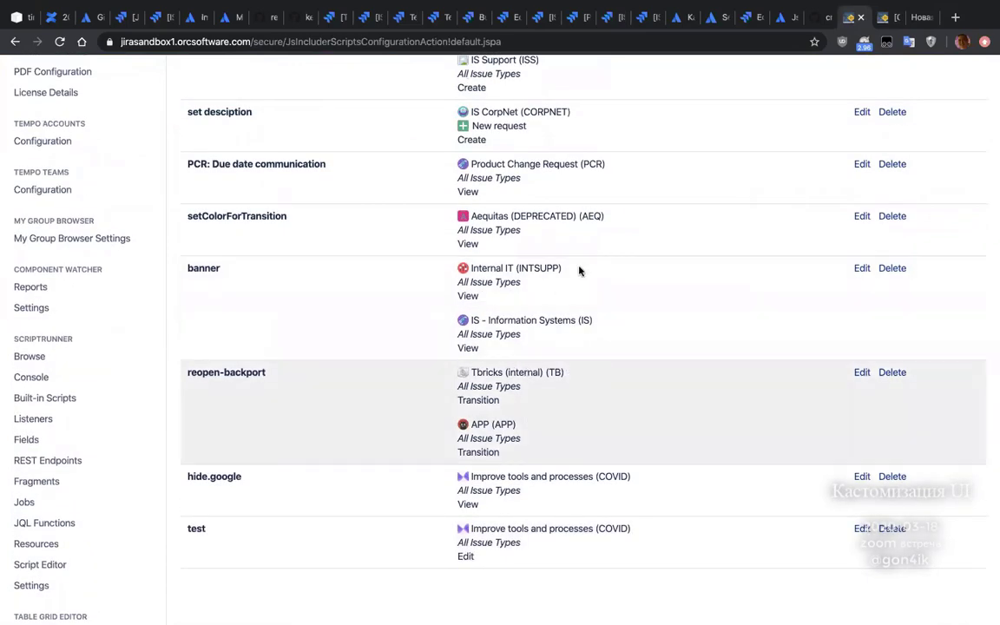
scroll(578, 281, "up", 2)
scroll(551, 379, "up", 2)
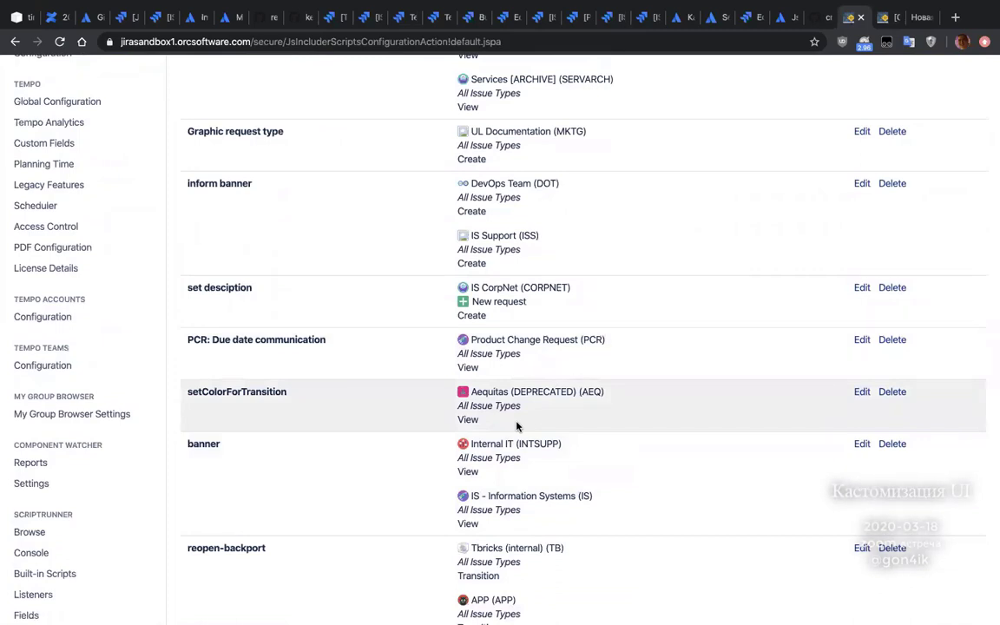
- Check the COVID-19 issue page, return to the JSIncluder script list and look back through the earlier scripts
left_click(884, 17)
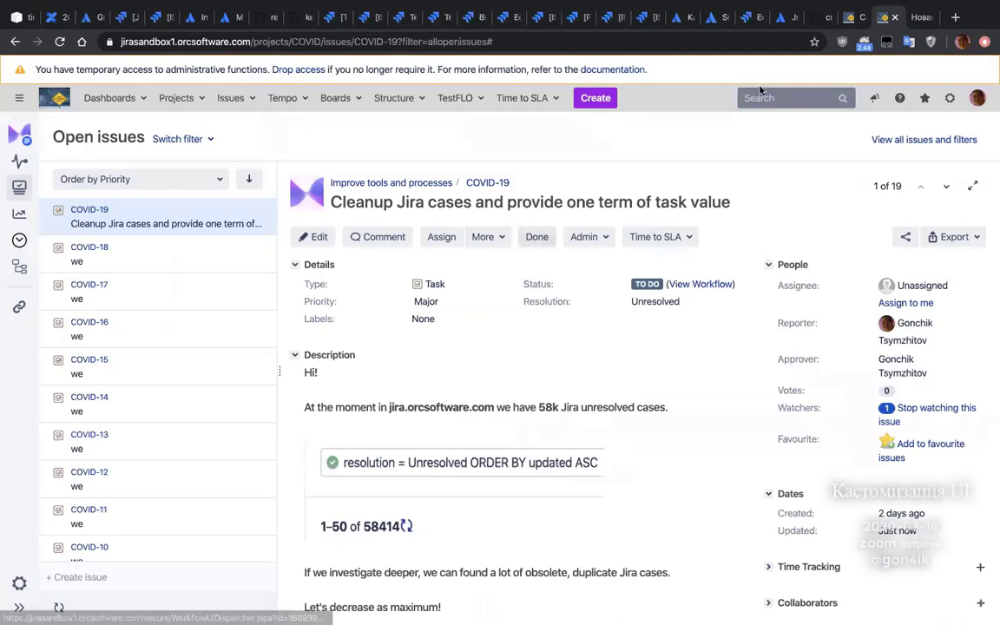
left_click(846, 17)
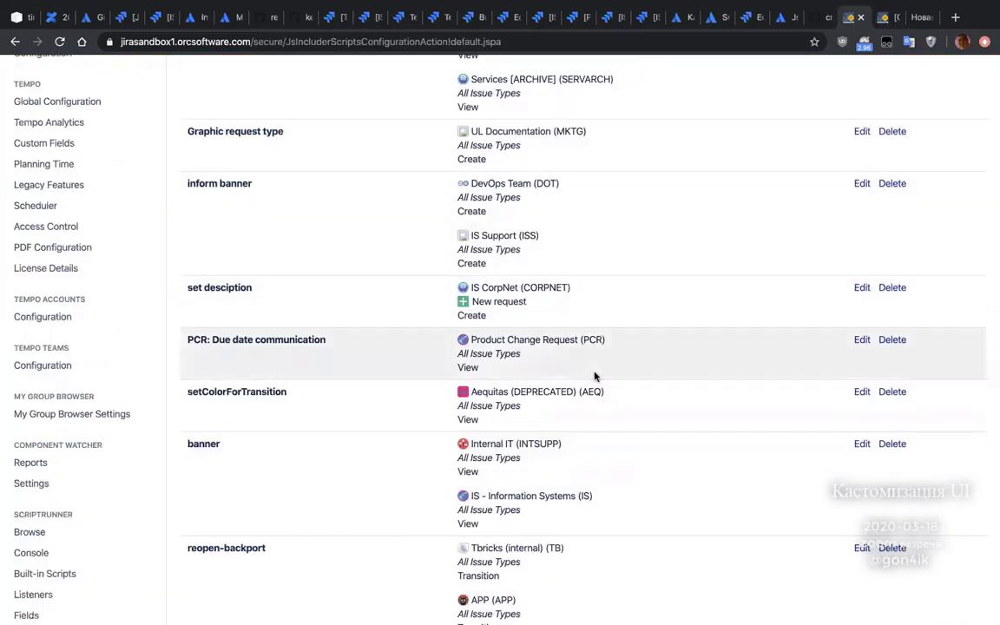
scroll(595, 376, "up", 1)
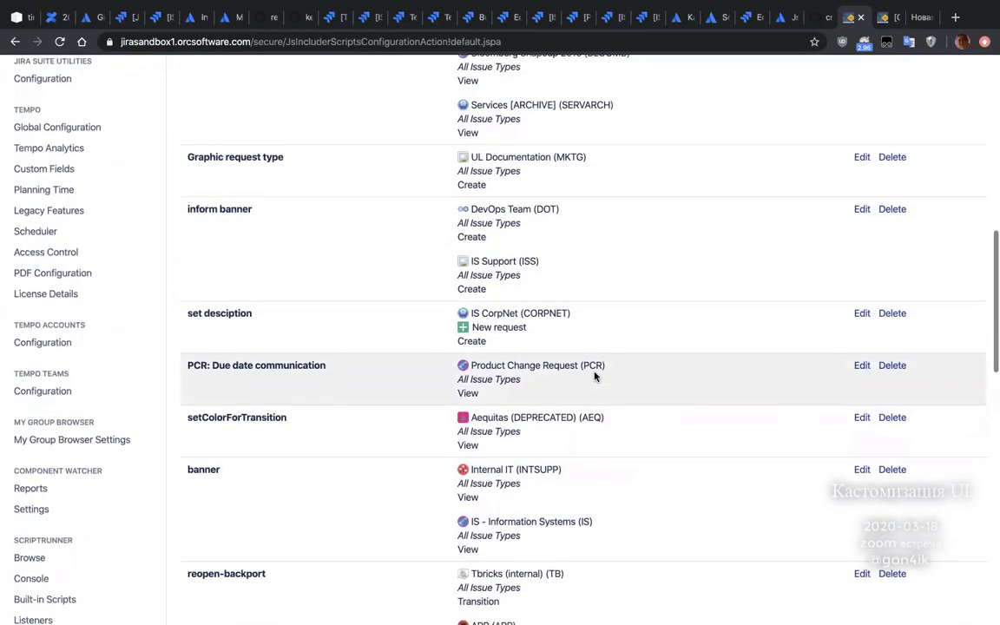
scroll(549, 396, "up", 2)
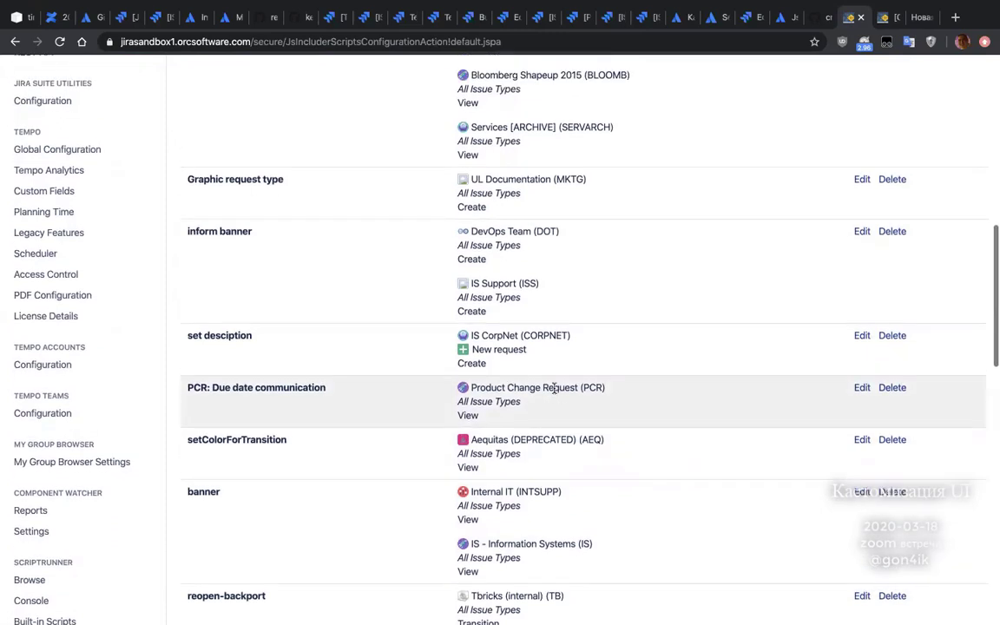
scroll(593, 333, "up", 1)
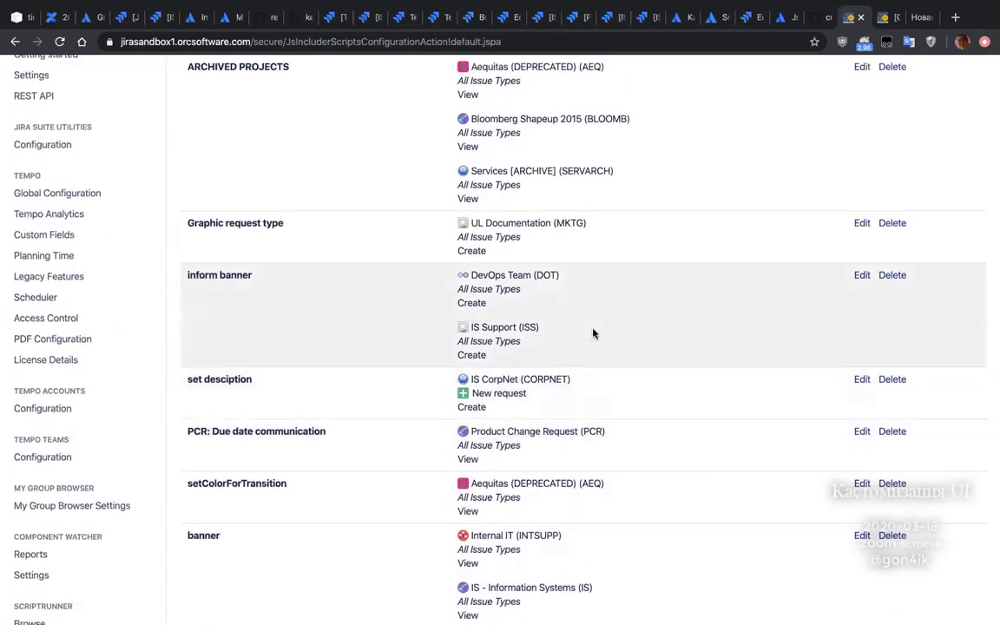
scroll(591, 332, "up", 5)
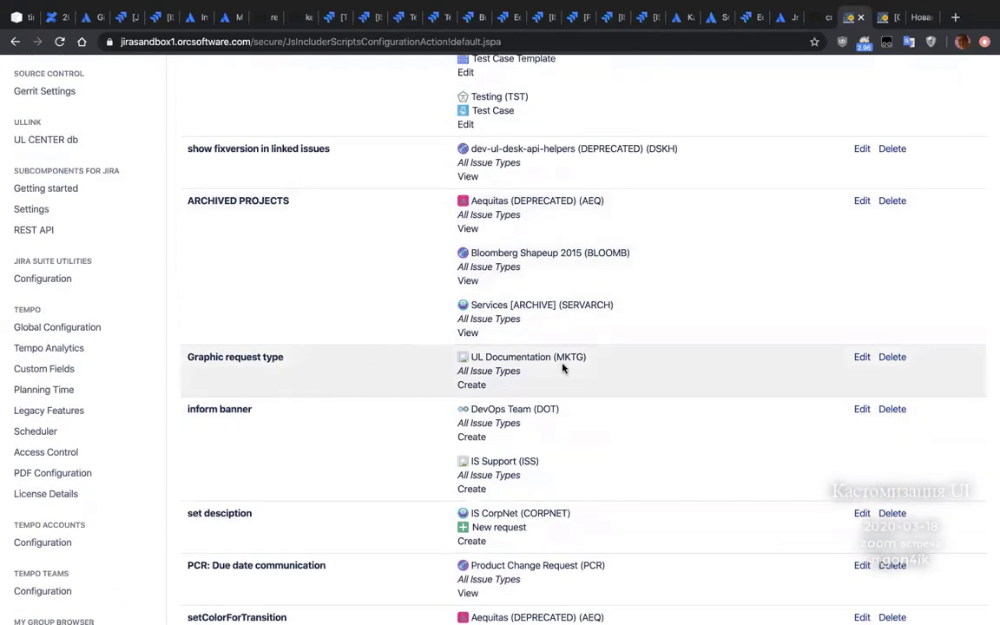
- Open the Graphic request type script, read through its full code and close it without saving
left_click(863, 357)
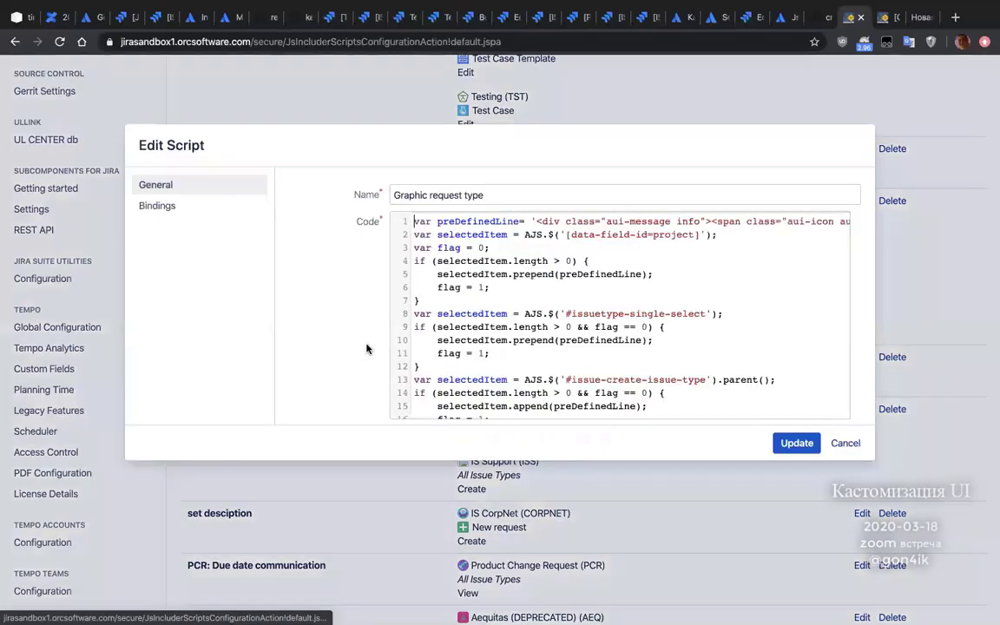
scroll(554, 303, "down", 1)
scroll(554, 304, "up", 1)
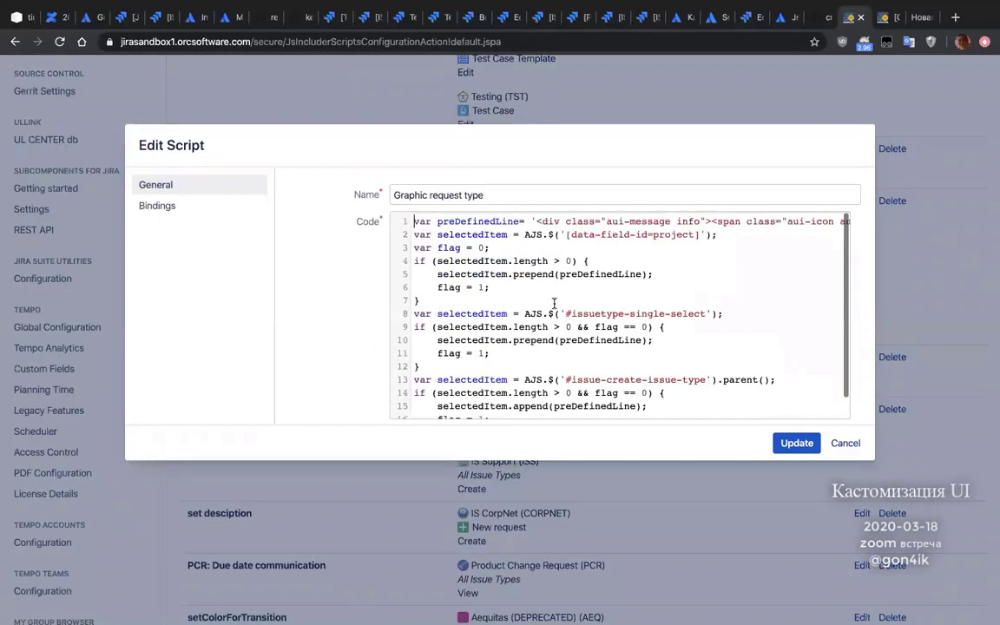
scroll(554, 304, "right", 10)
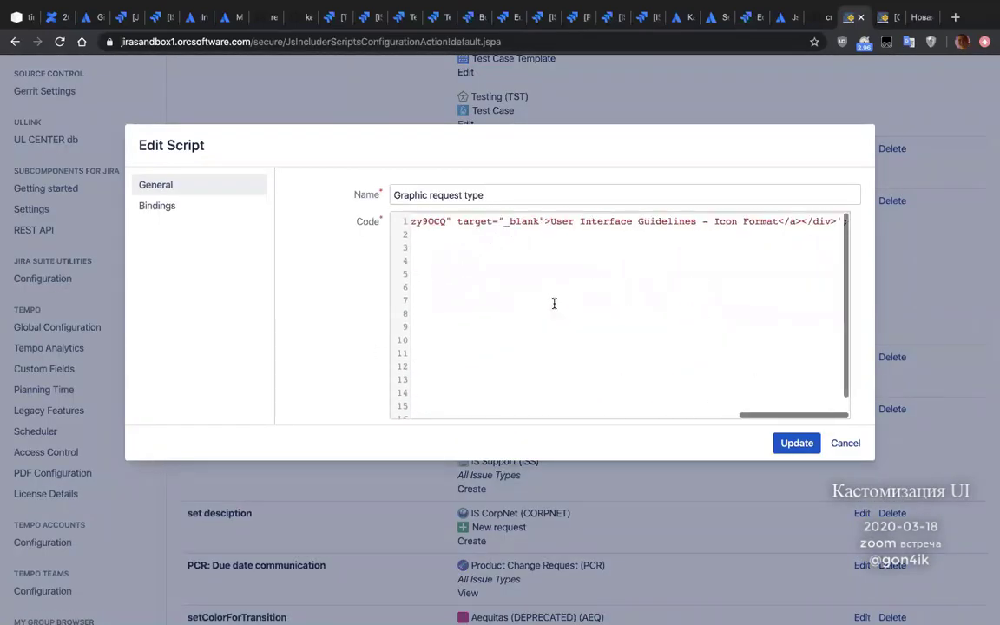
scroll(554, 303, "left", 10)
scroll(554, 304, "down", 1)
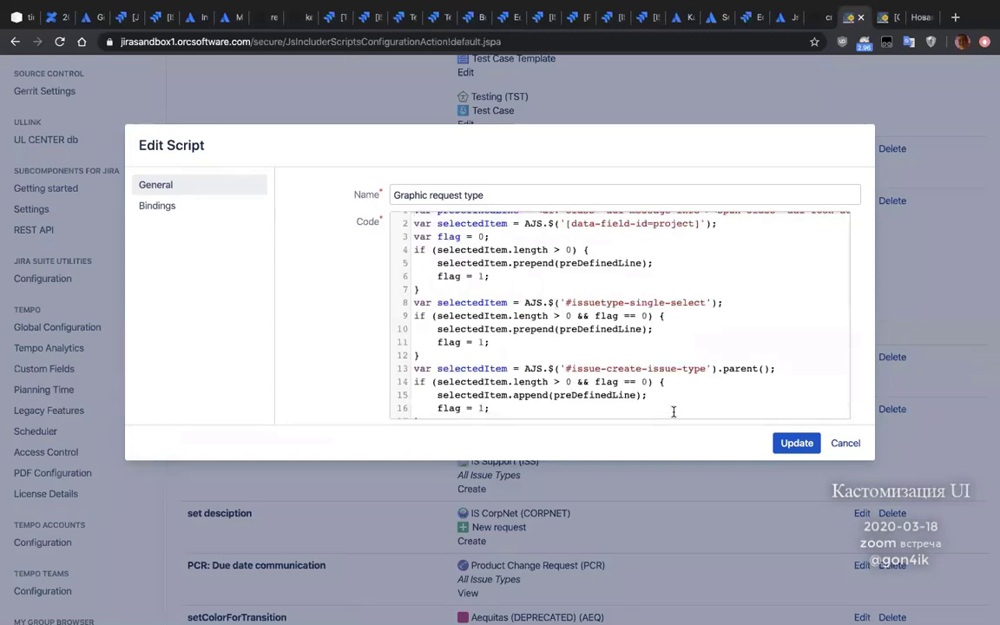
scroll(687, 385, "down", 1)
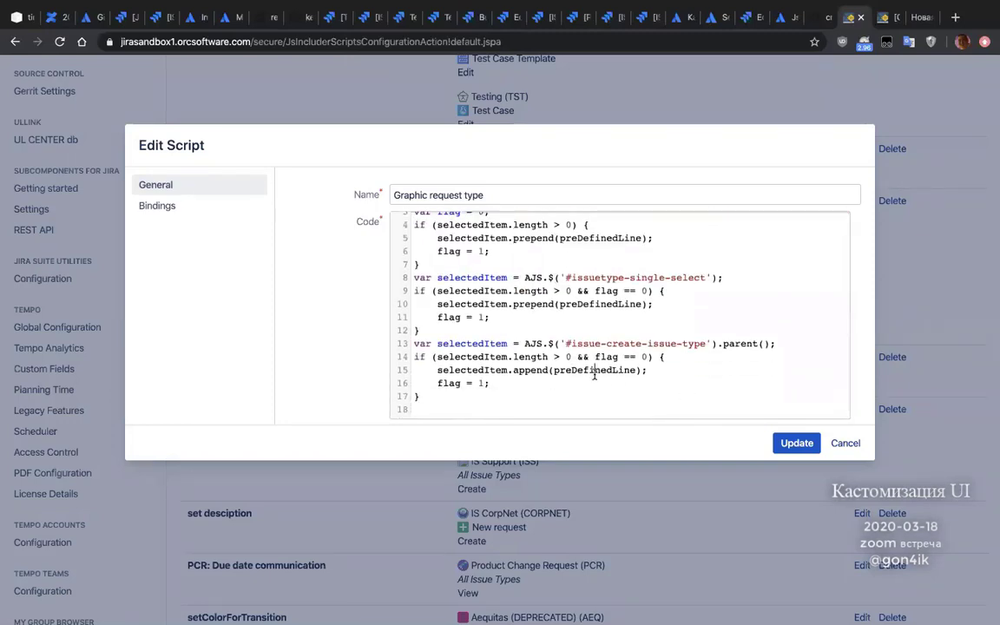
scroll(612, 335, "up", 2)
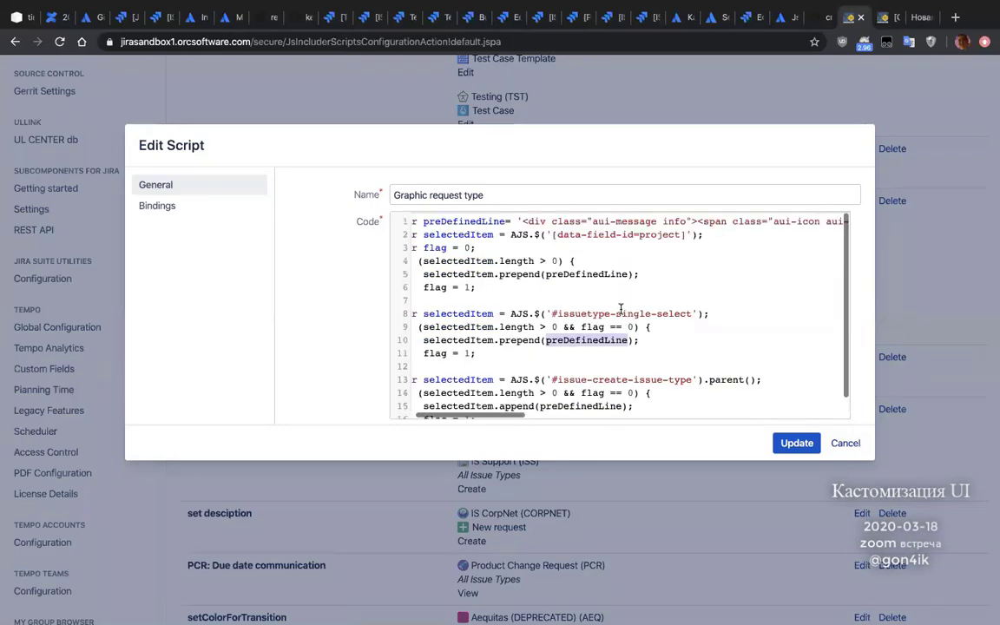
scroll(621, 310, "left", 1)
left_click(857, 449)
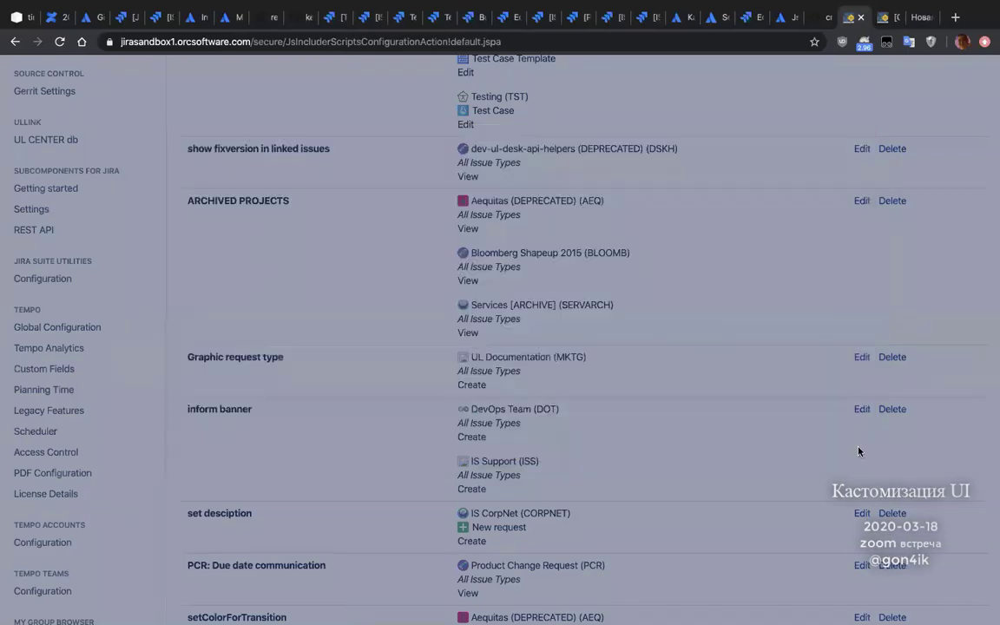
- Open the ARCHIVED PROJECTS script, read its code including the whole banner line, and close it without saving
scroll(626, 486, "up", 1)
scroll(613, 378, "up", 2)
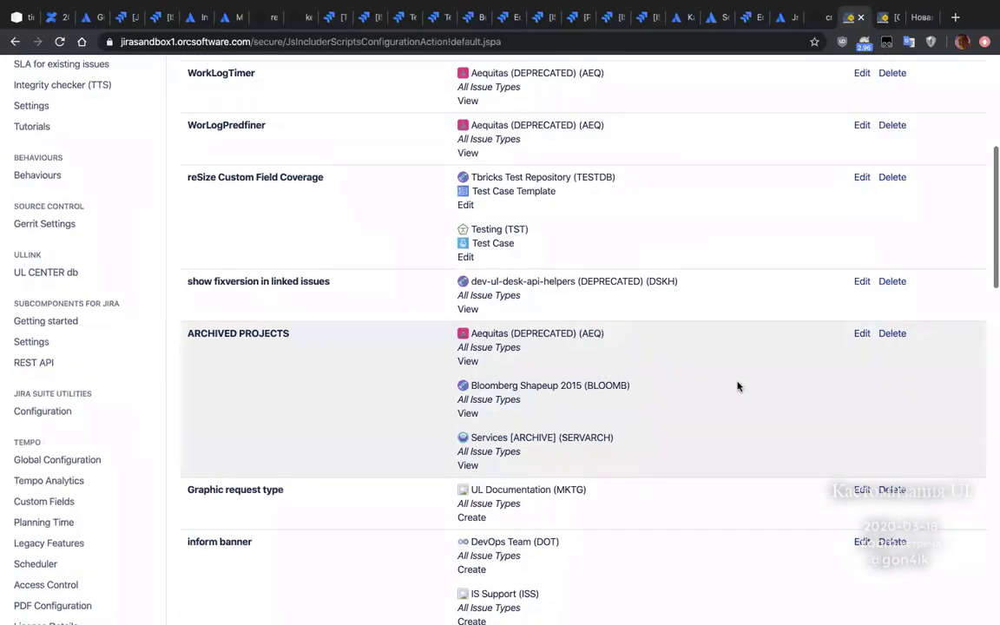
left_click(862, 333)
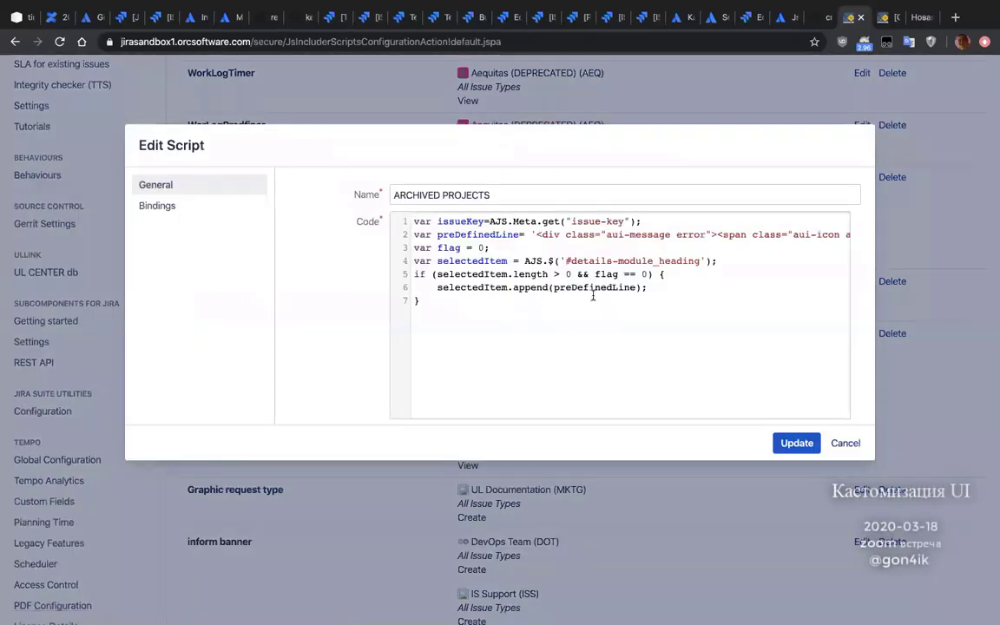
scroll(719, 333, "right", 10)
scroll(719, 332, "left", 10)
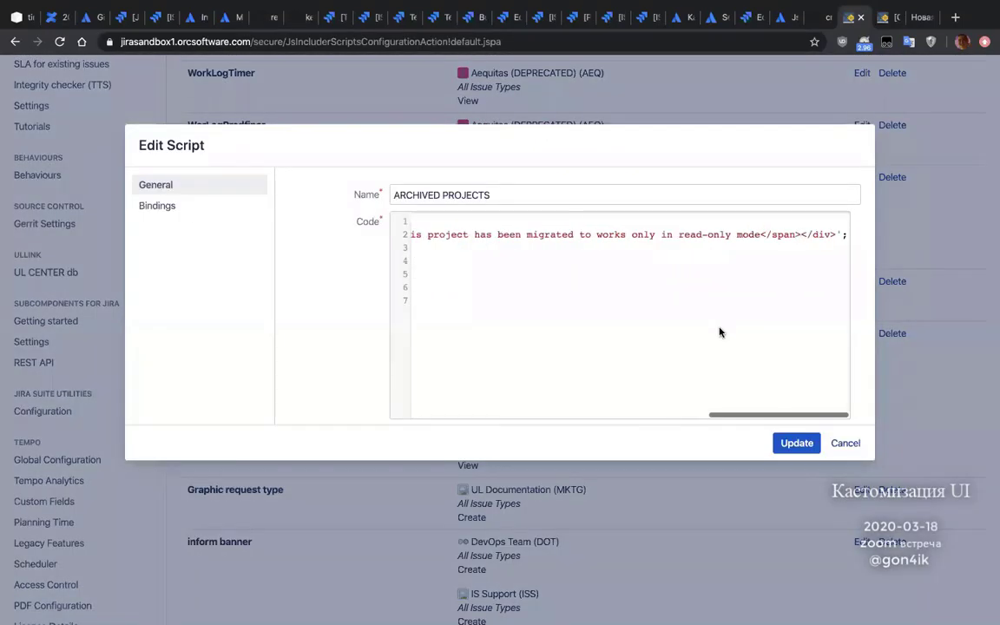
left_click(846, 443)
- Look over the script list entries from commnet-level-restrictions to setColorForTransition and their bindings
scroll(614, 413, "up", 2)
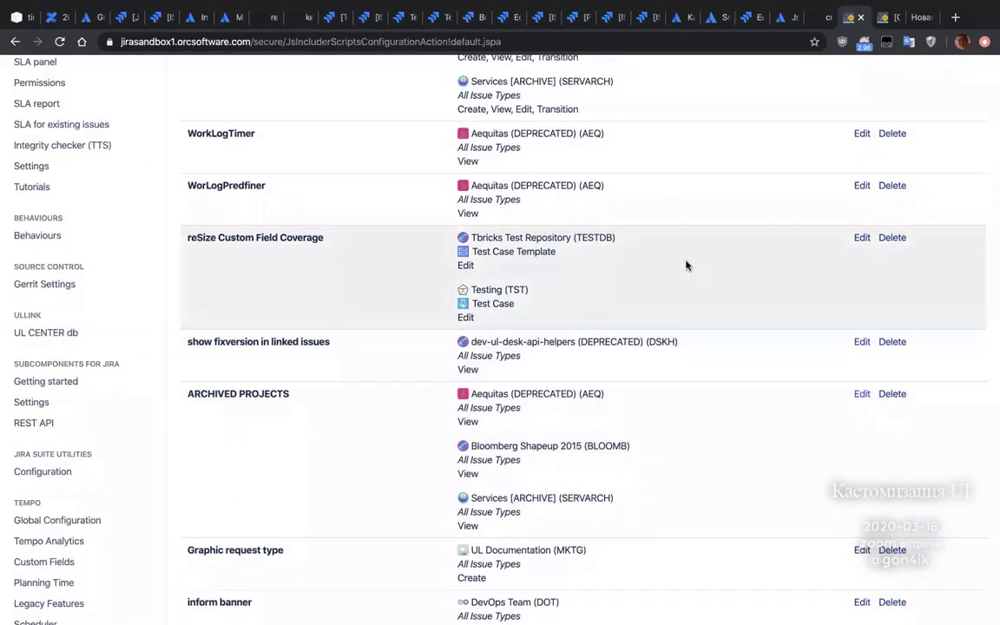
scroll(682, 265, "up", 2)
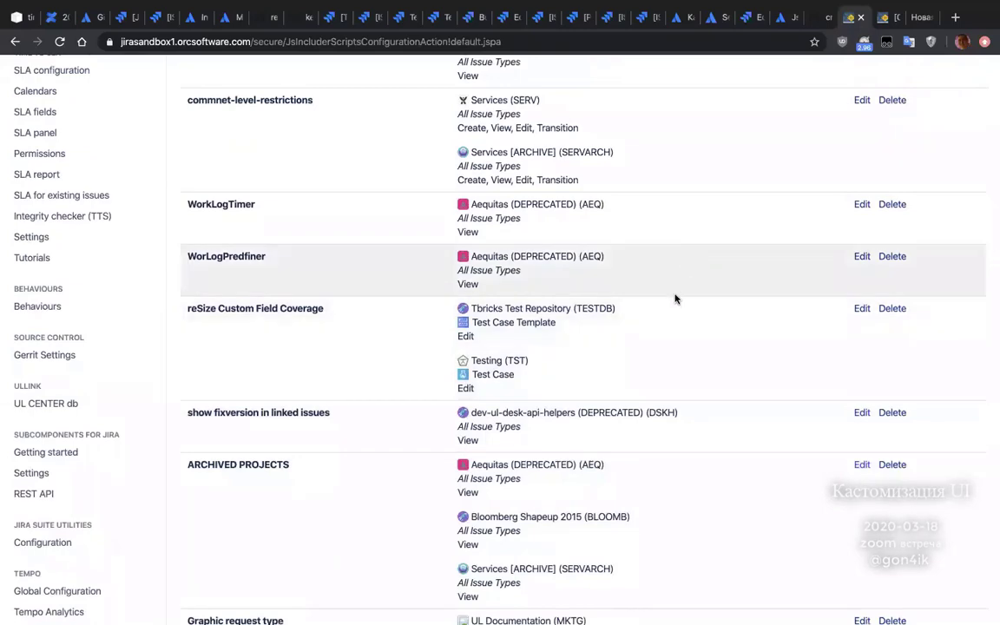
scroll(633, 431, "down", 8)
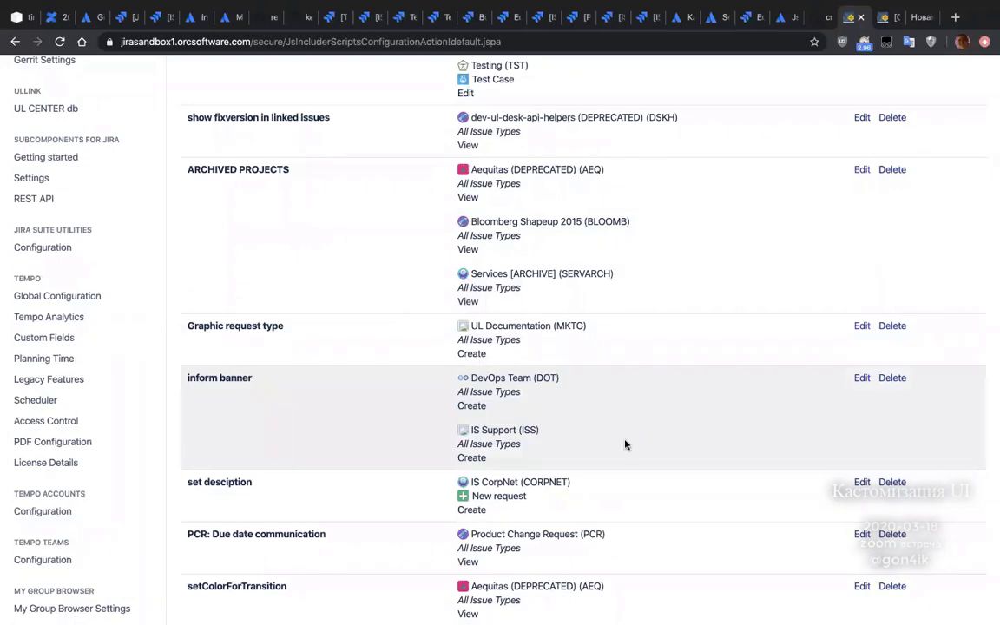
scroll(630, 473, "down", 4)
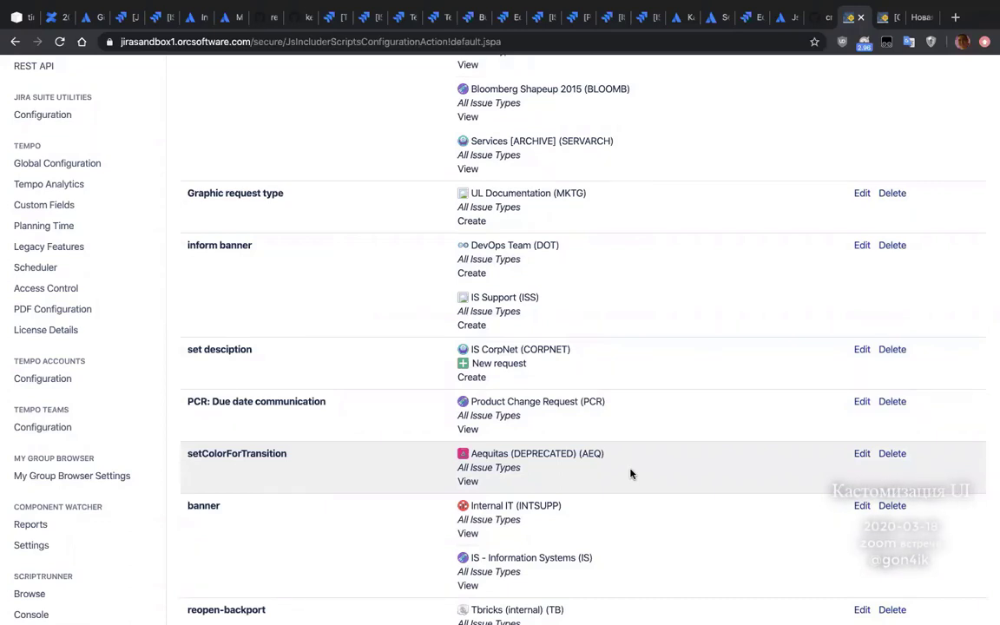
- Switch to the color-transition.md page in the crazy-custom GitHub repository and view its sample code
left_click(822, 17)
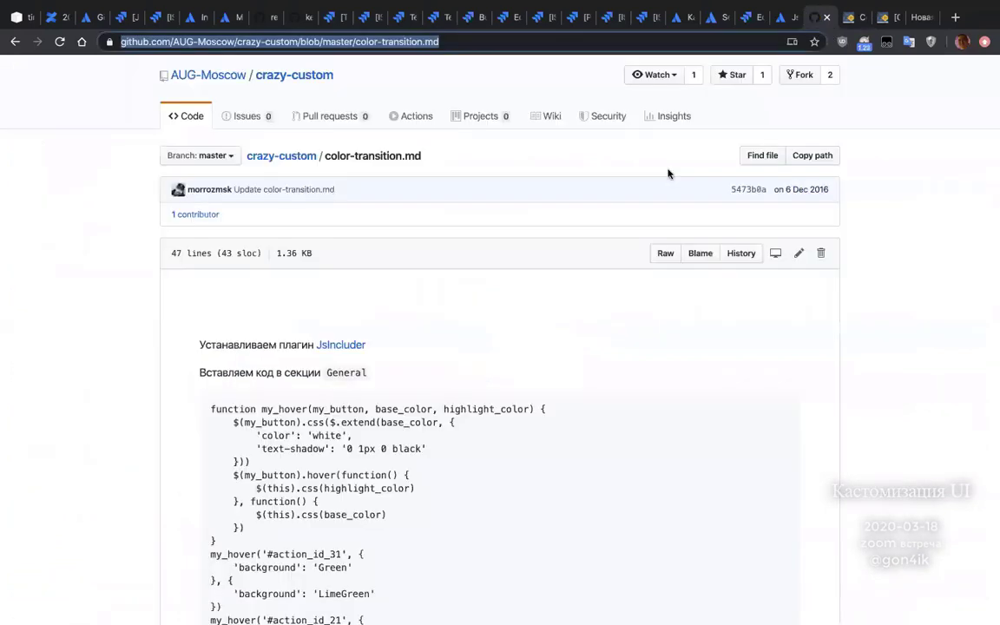
left_click(484, 40)
key("BackSpace")
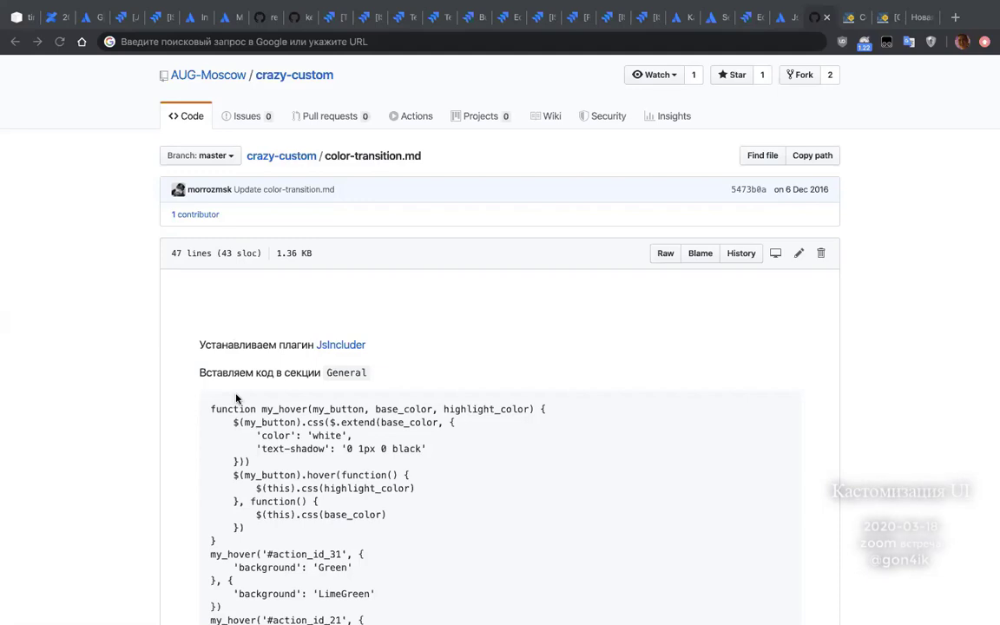
left_click(38, 32)
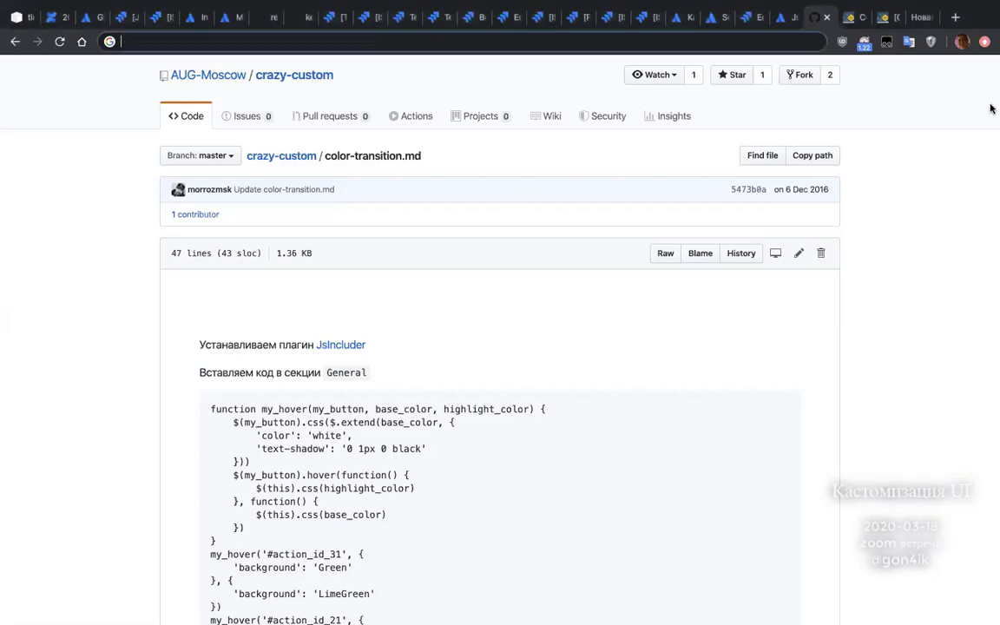
- Open Atlassian Marketplace in the empty browser tab and search its apps for "Universal Gadget"
left_click(922, 18)
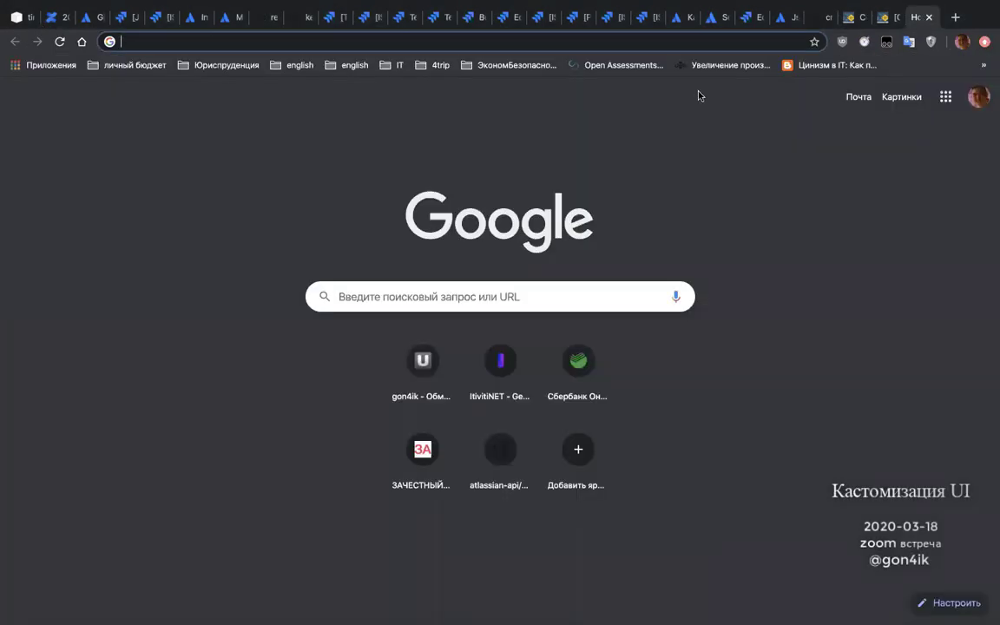
type("mar")
key("Return")
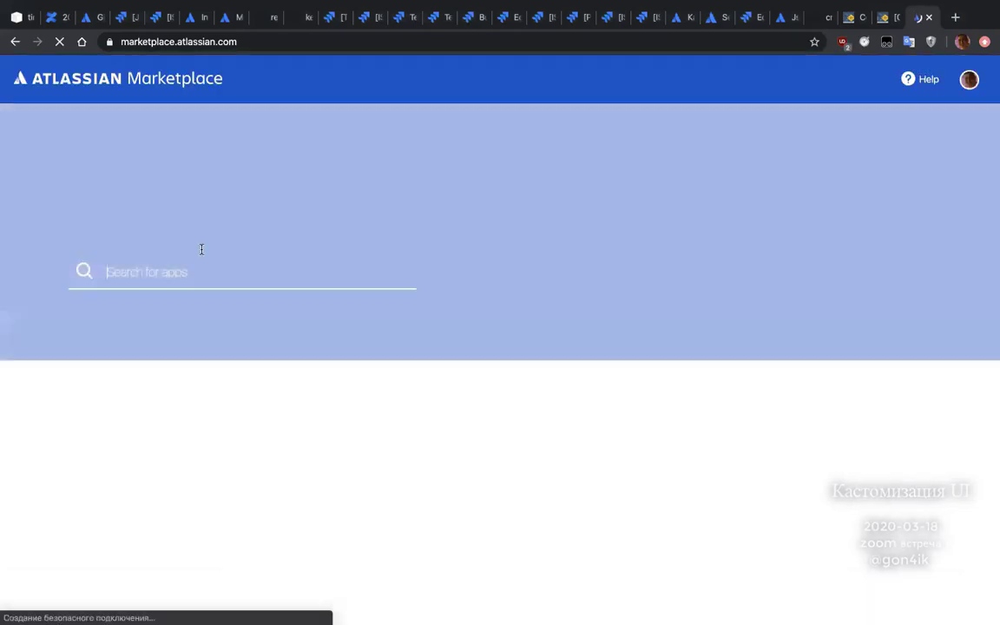
type("Universal Gadget")
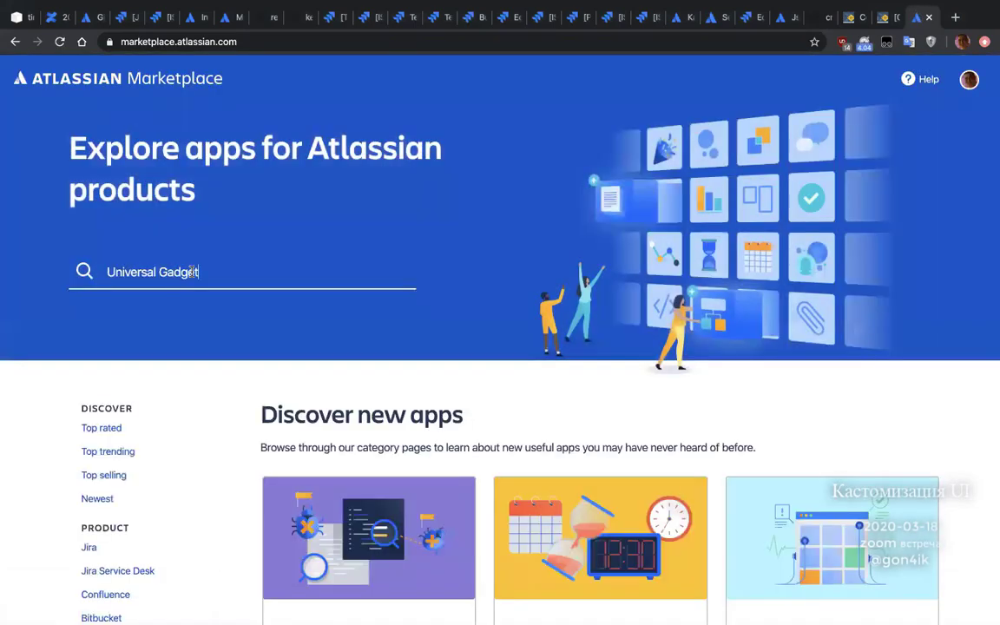
key("Return")
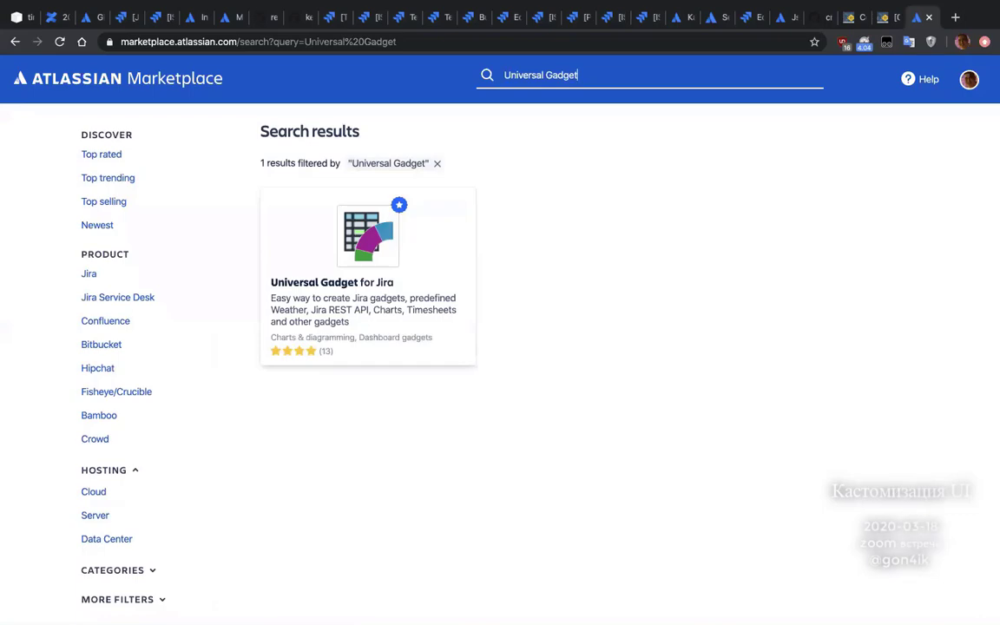
- Open the Universal Gadget for Jira listing and read through its overview
left_click(419, 314)
scroll(395, 356, "down", 3)
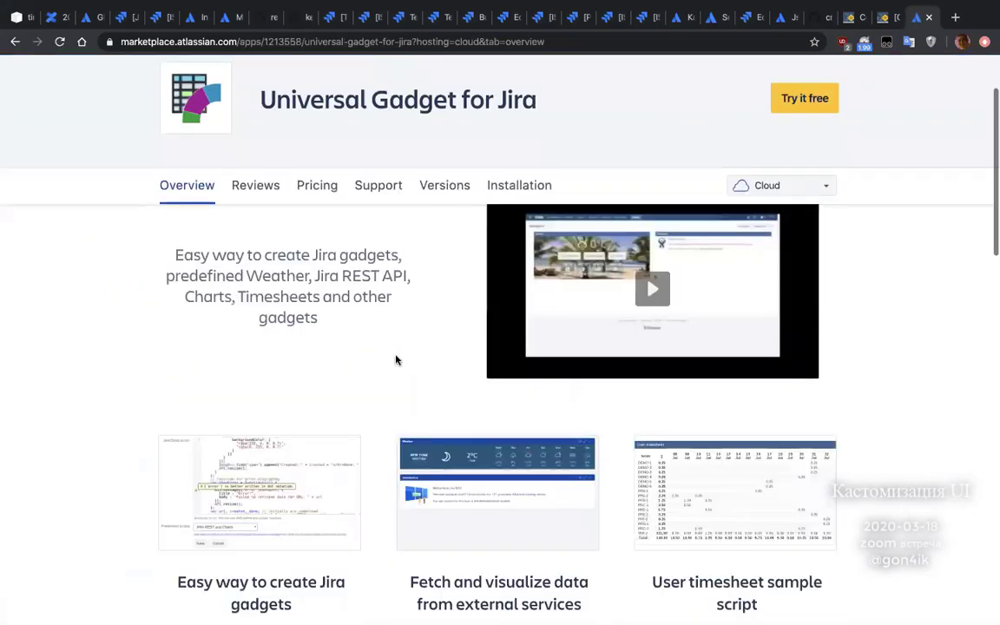
scroll(380, 411, "down", 3)
scroll(380, 409, "up", 6)
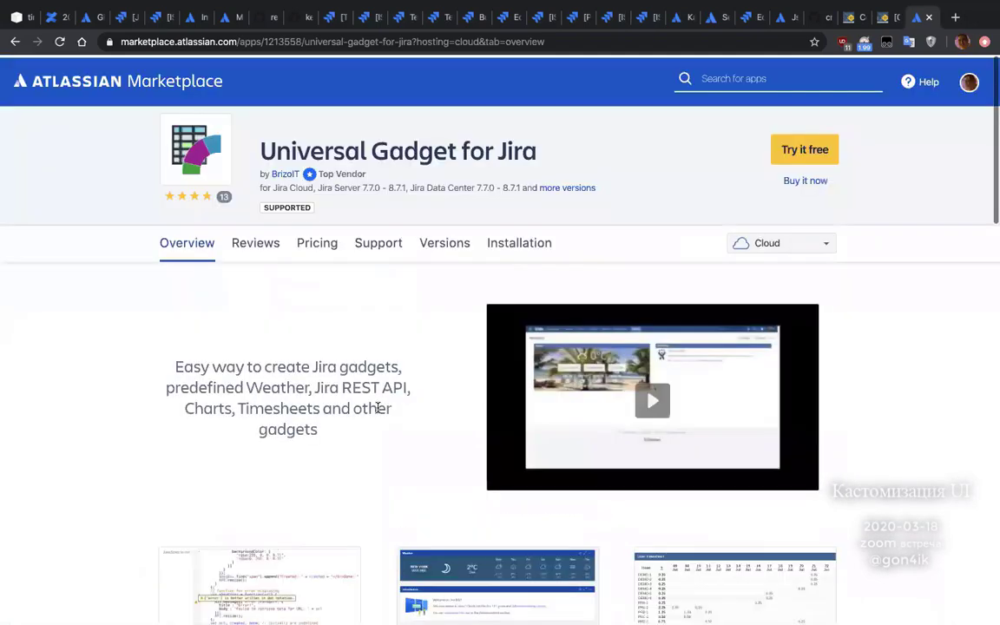
scroll(353, 385, "down", 1)
scroll(339, 414, "down", 3)
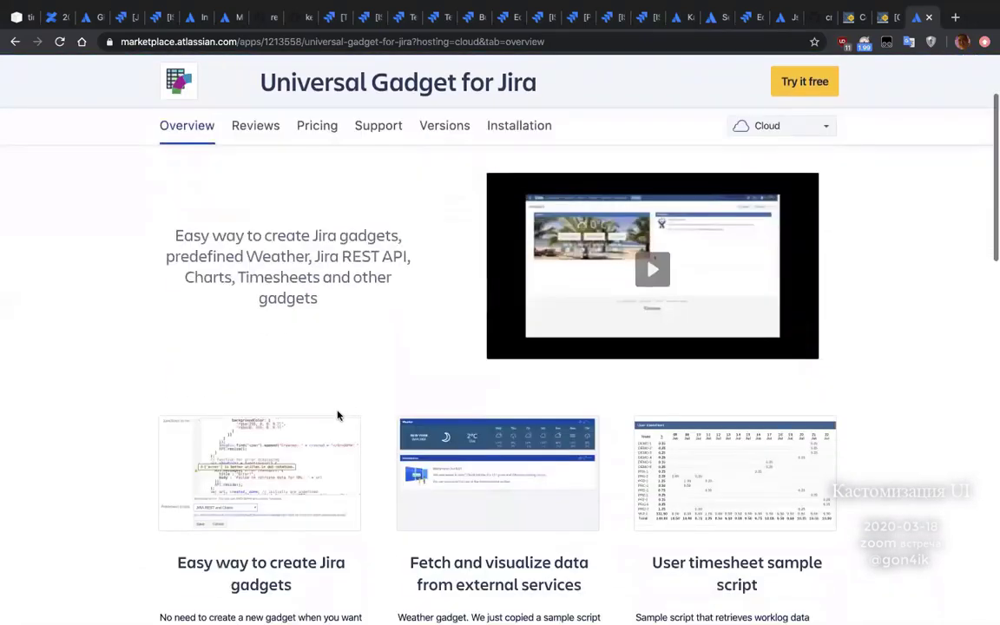
- Browse the app's sample-script screenshots through to the API Calls one, close the gallery and view the cloud pricing
left_click(310, 422)
key("Right")
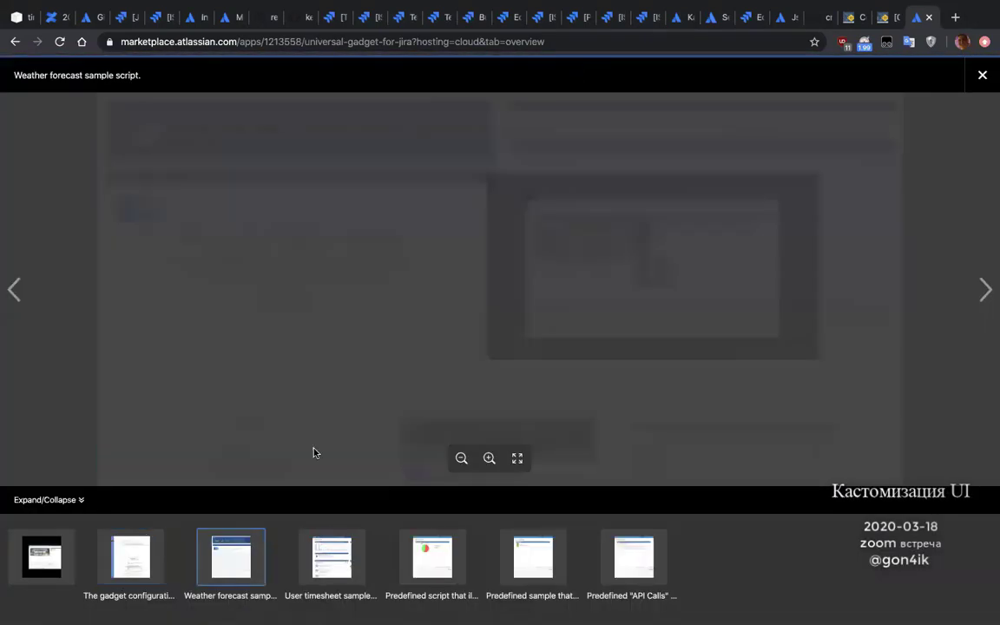
key("Right")
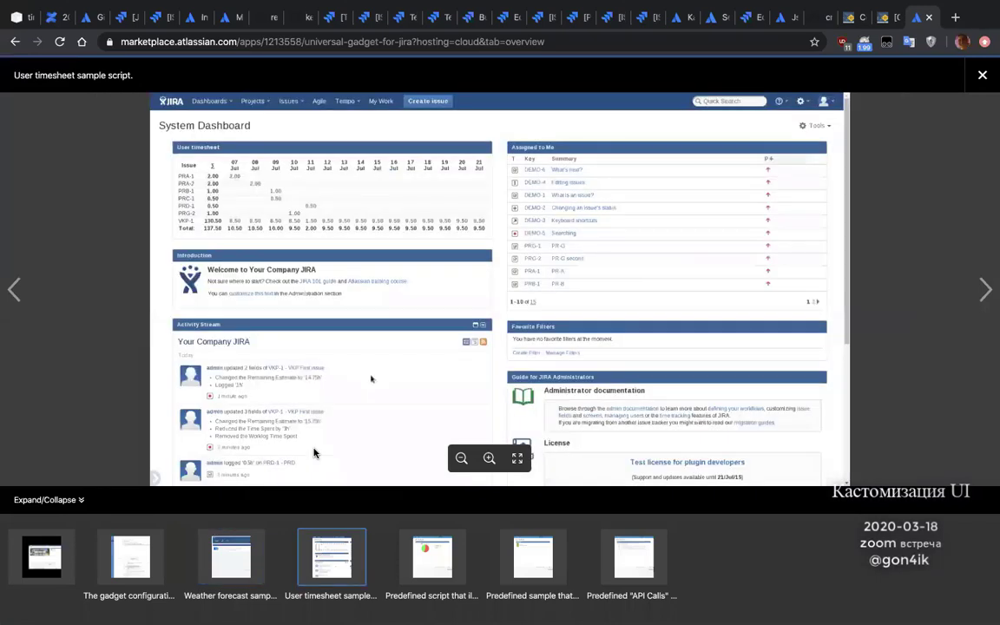
key("Right")
key("Right")
key("Right")
key("Right")
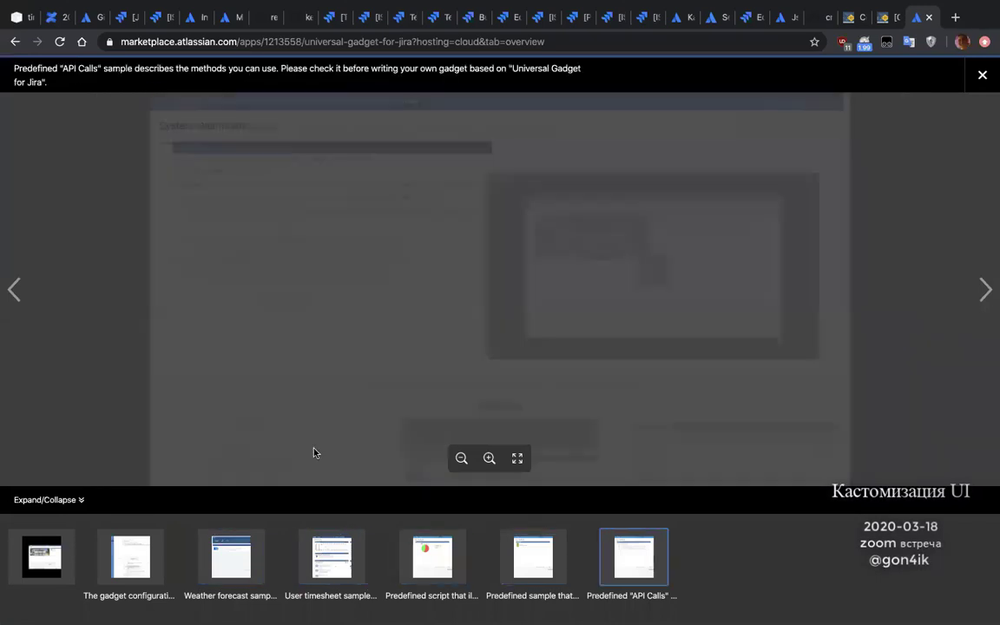
key("Escape")
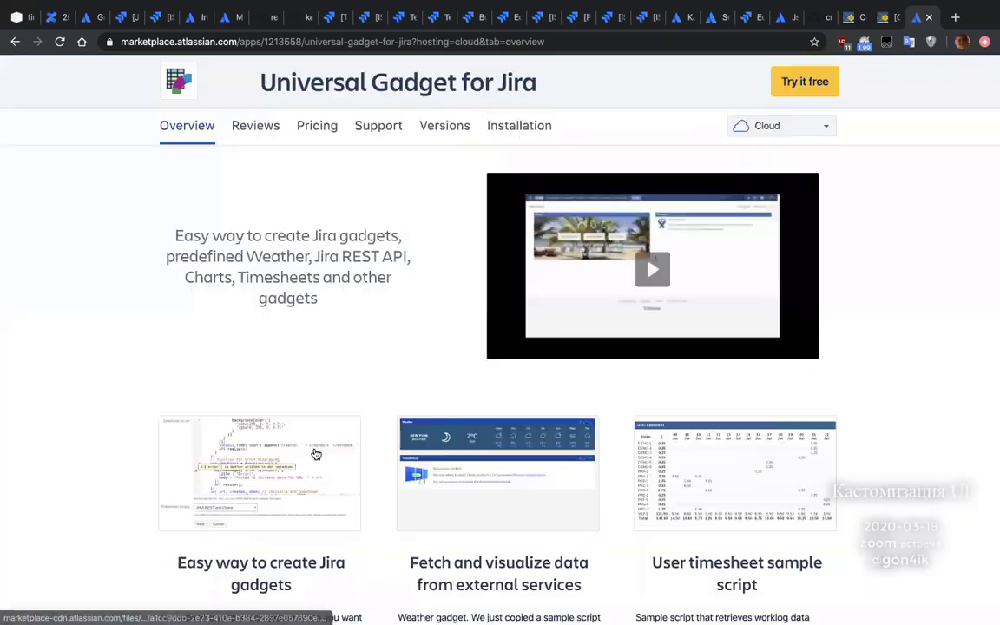
scroll(270, 406, "up", 3)
left_click(316, 242)
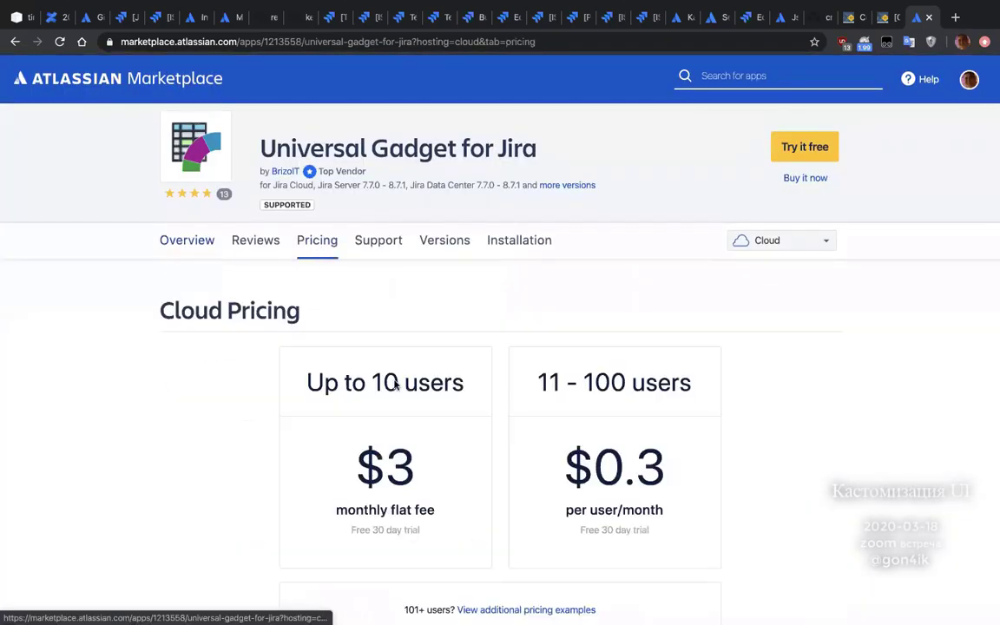
- View the Universal Gadget for Jira pricing for Server hosting and download the app's JAR file from its version listing
left_click(804, 241)
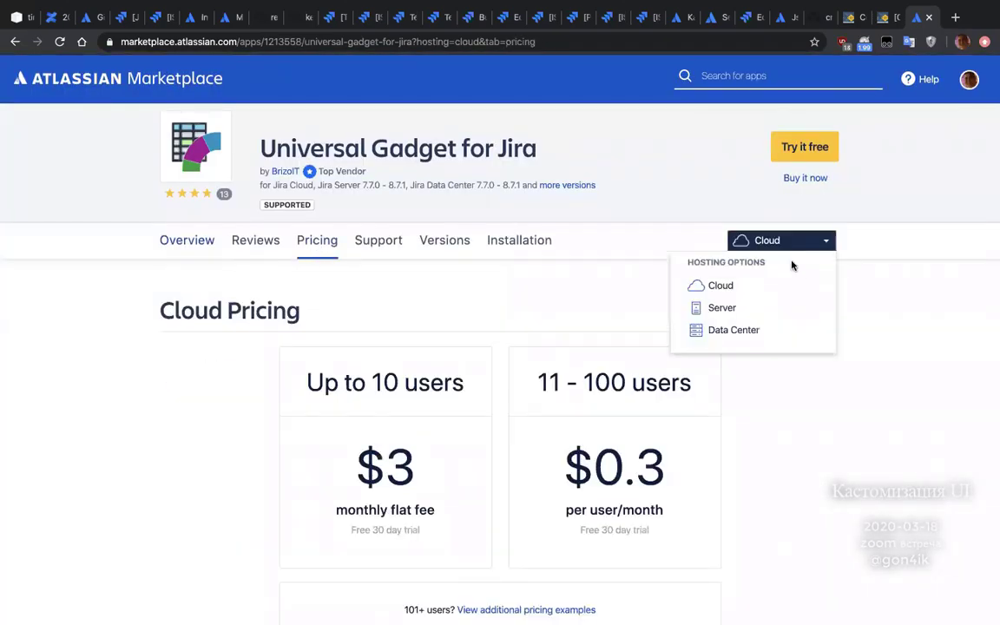
left_click(775, 311)
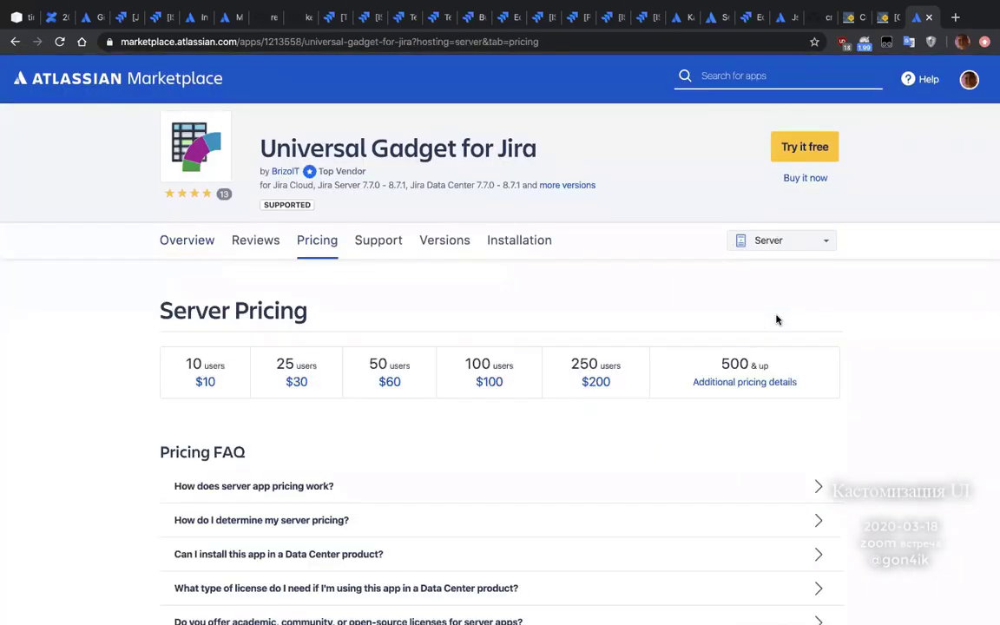
left_click(440, 243)
left_click(672, 346)
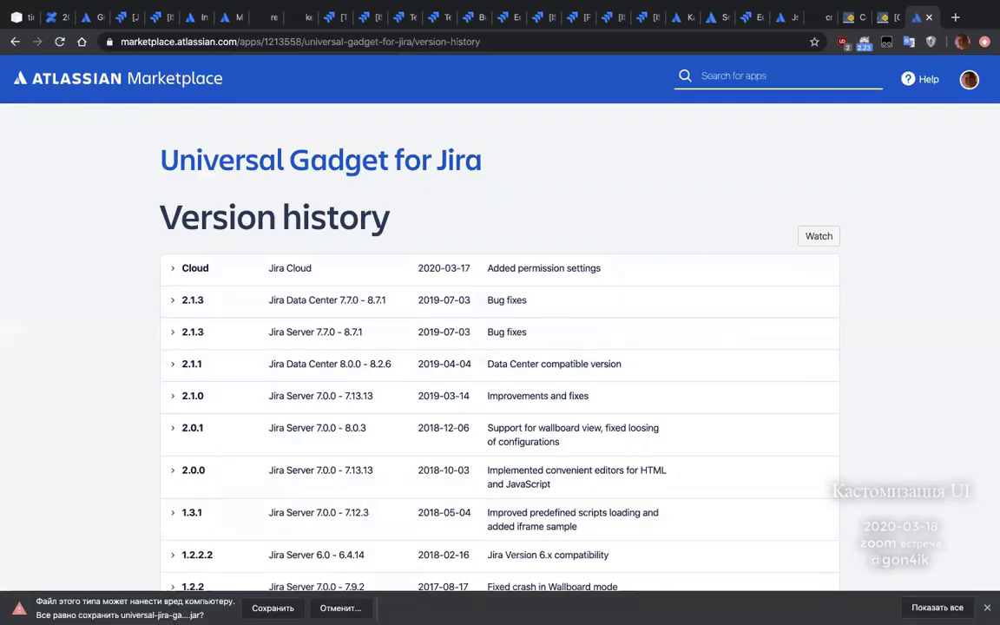
left_click(273, 608)
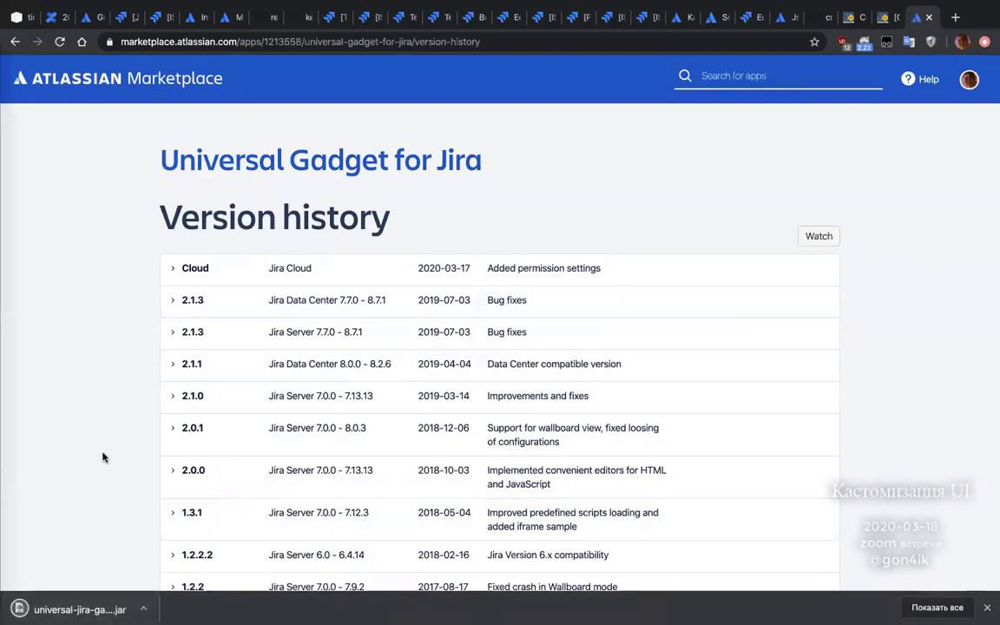
- Close the Marketplace page and switch to move_issues.js in the text editor
key("ctrl+w")
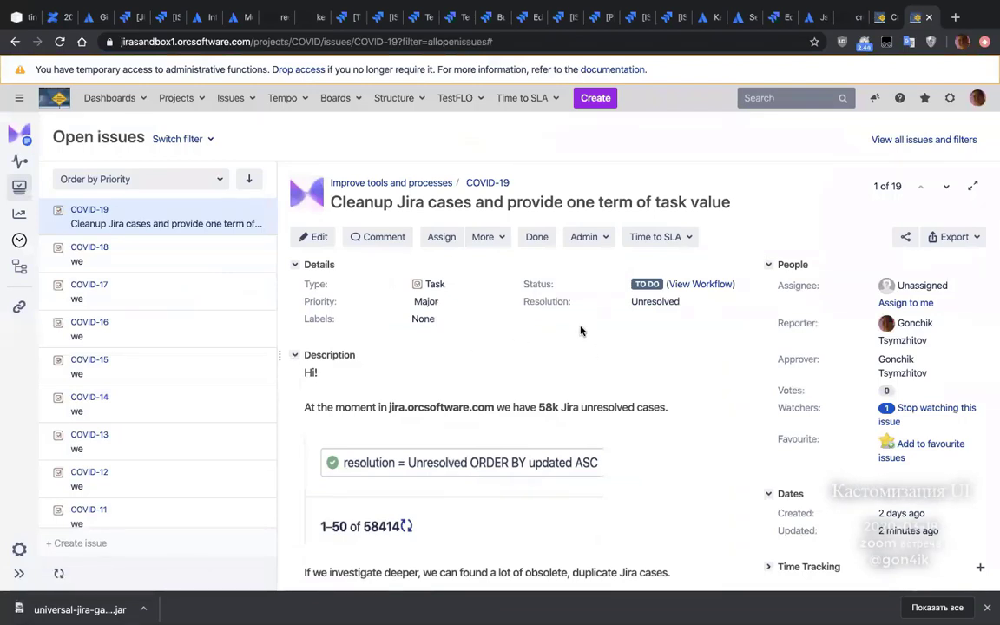
key("ctrl+Left")
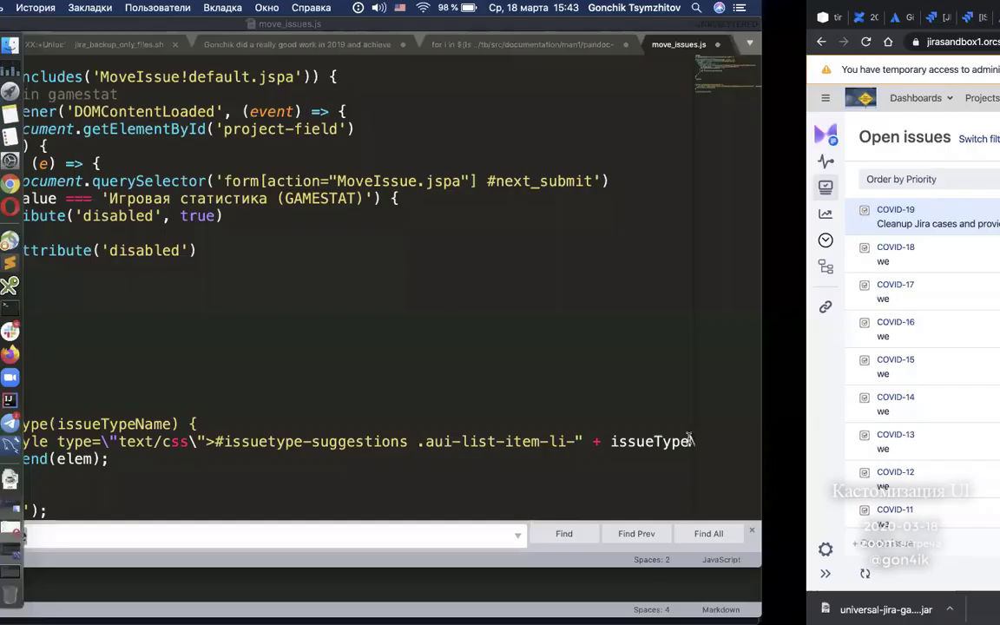
key("ctrl+Right")
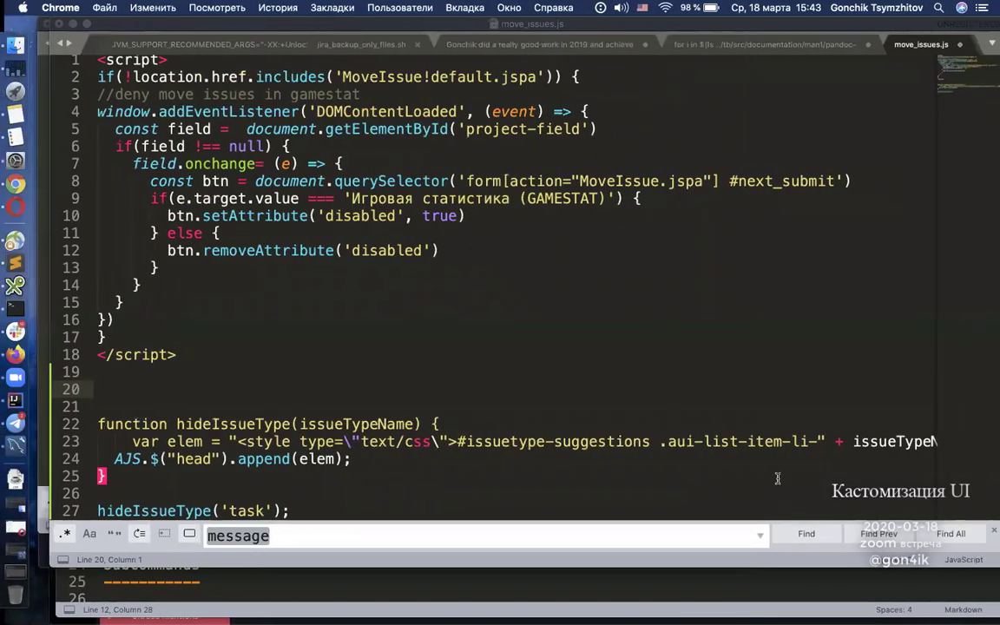
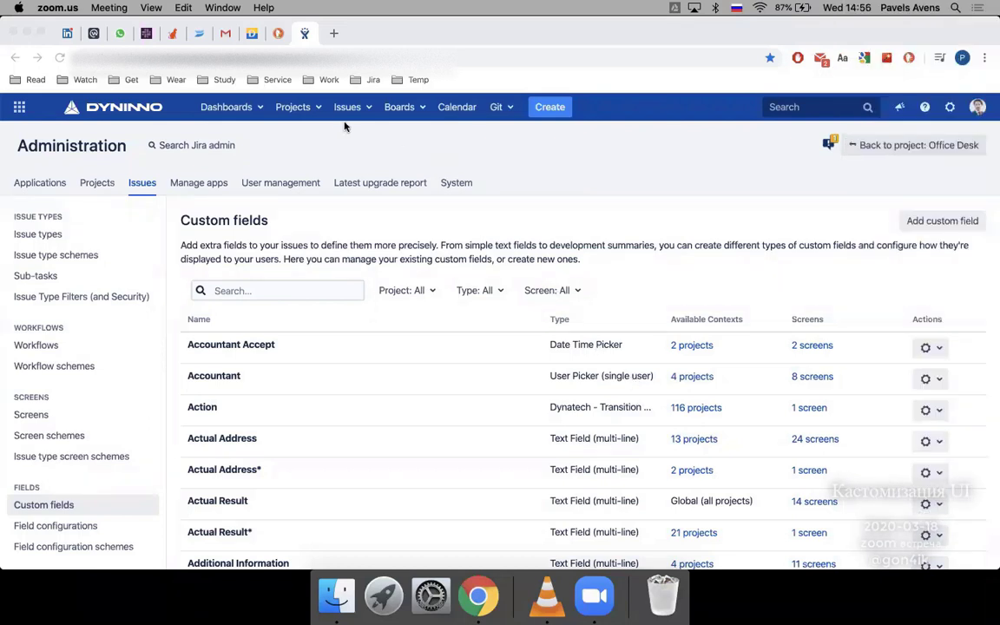
left_click(308, 290)
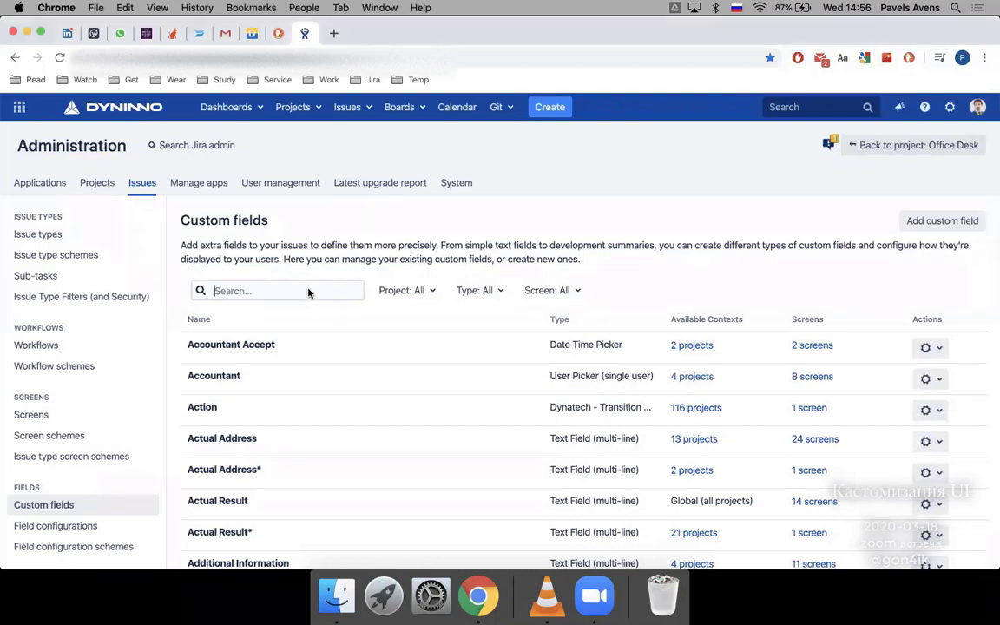
type("PE")
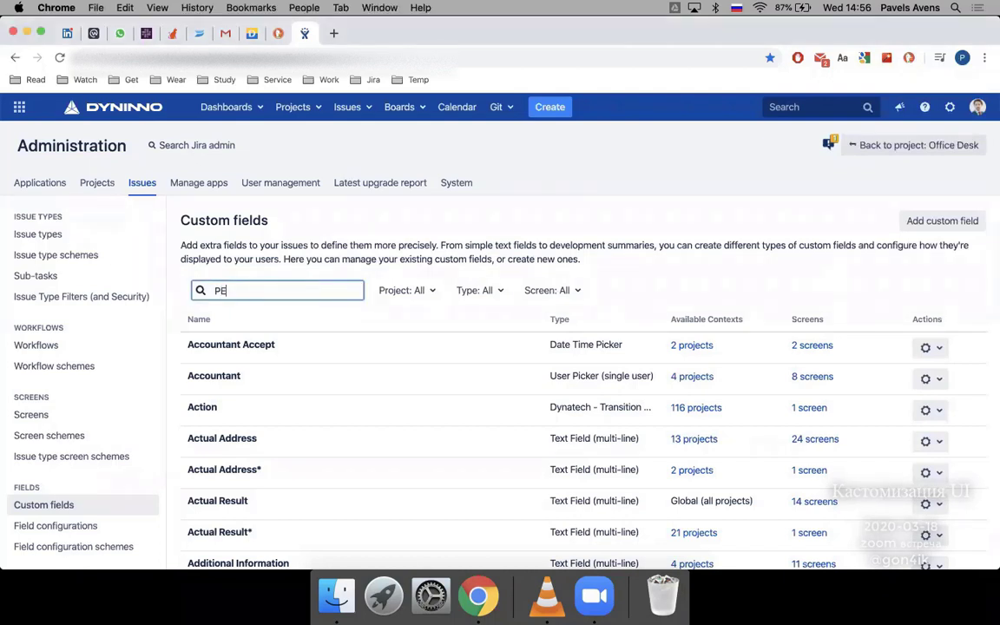
type("Tыд")
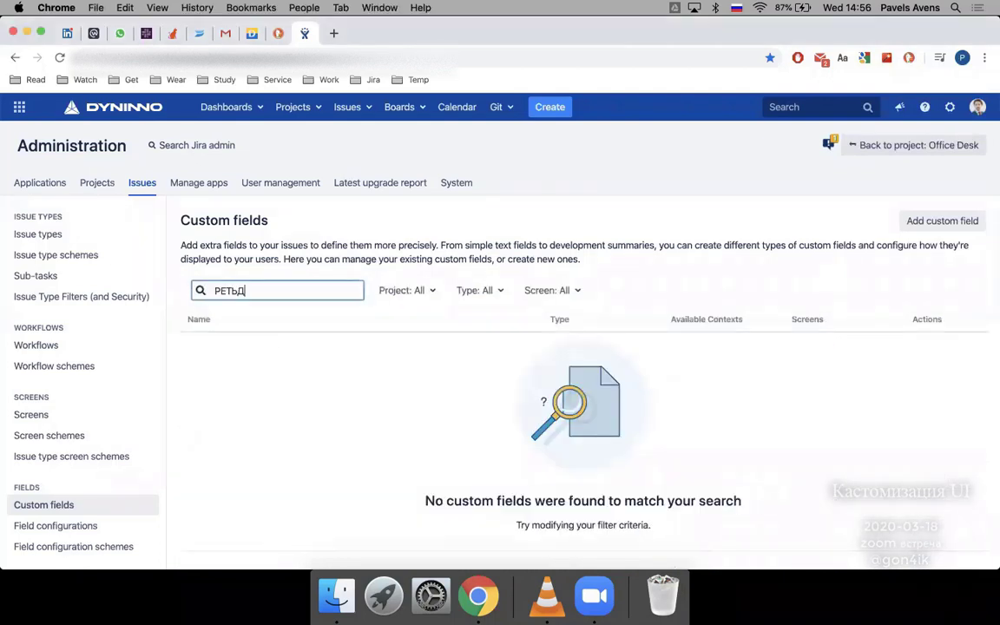
key("BackSpace")
key("BackSpace")
key("BackSpace")
key("BackSpace")
key("BackSpace")
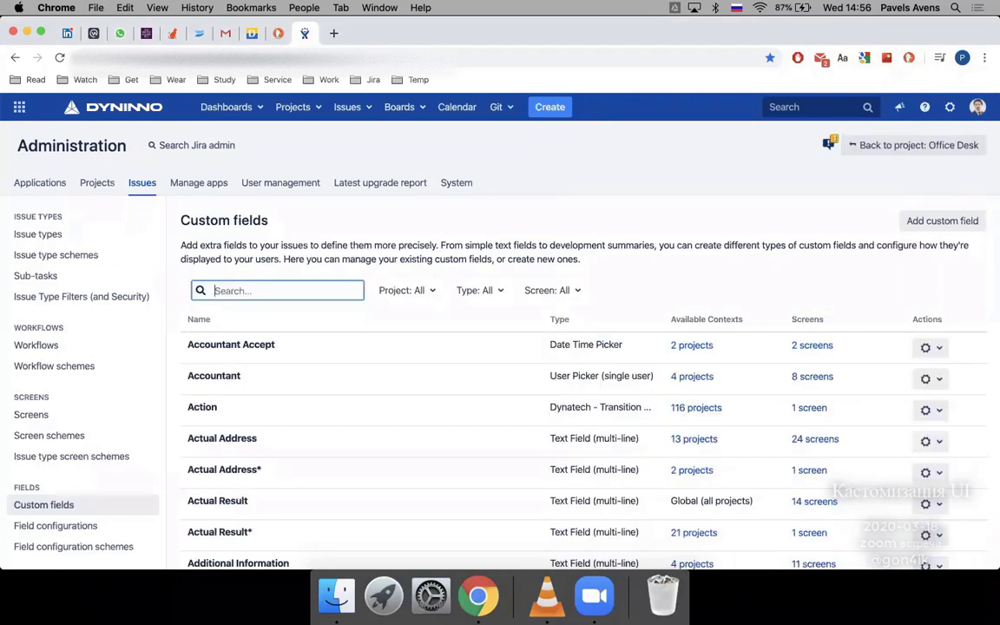
type("PEЬД")
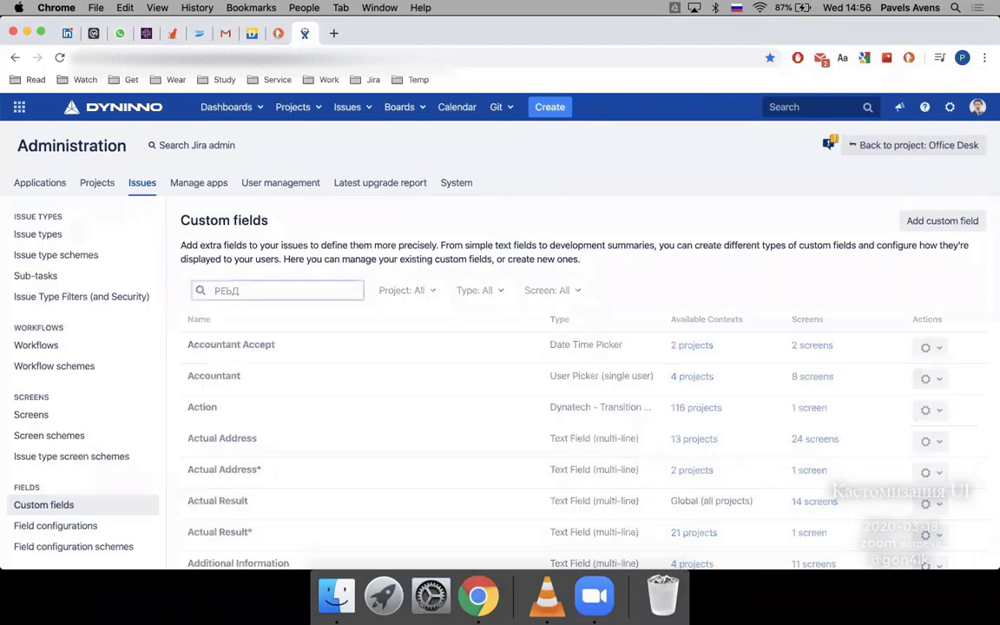
key("BackSpace")
key("BackSpace")
key("BackSpace")
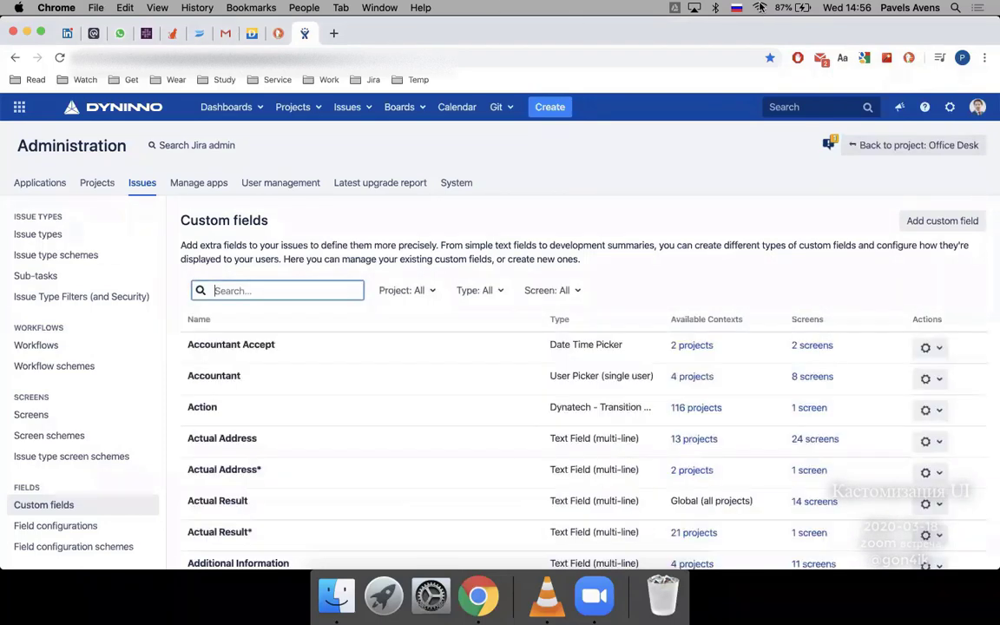
- Switch the keyboard layout to U.S. International - PC and search the custom fields for "HTML"
left_click(737, 9)
left_click(756, 24)
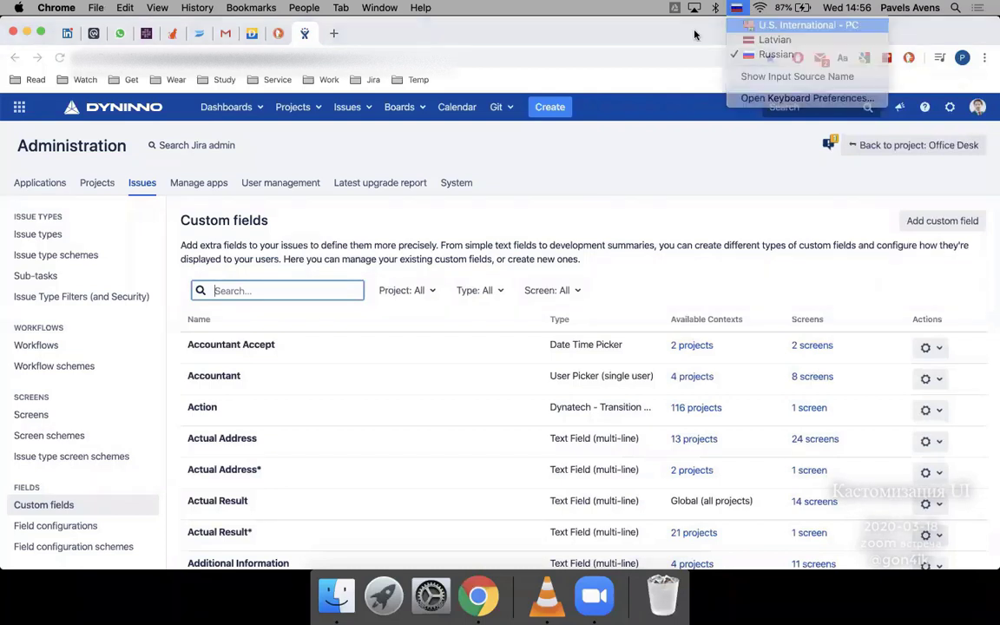
left_click(292, 284)
type("HTML")
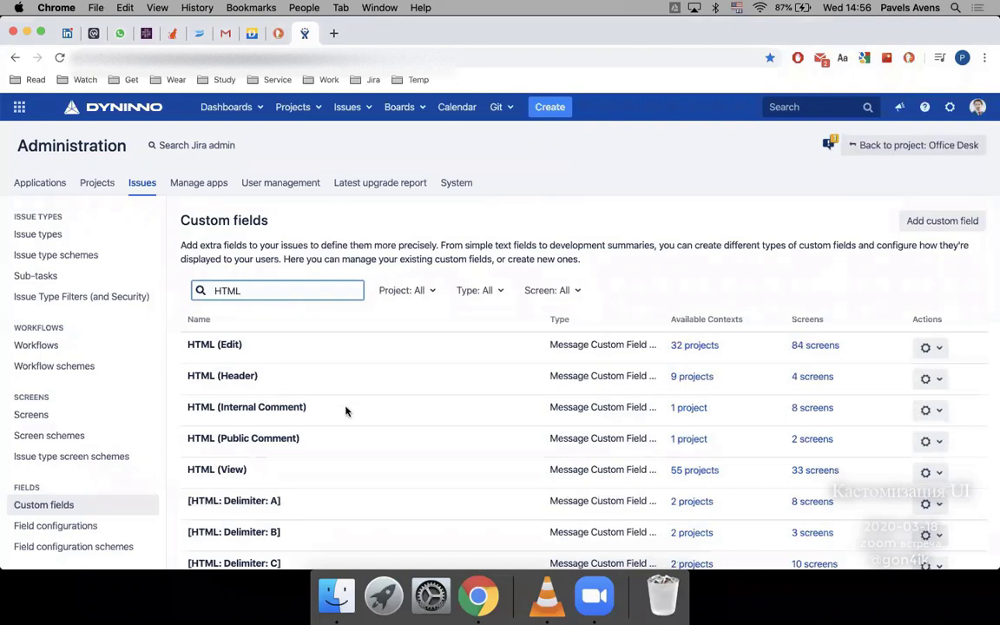
- Open the context configuration of the HTML (View) custom field
scroll(346, 410, "down", 3)
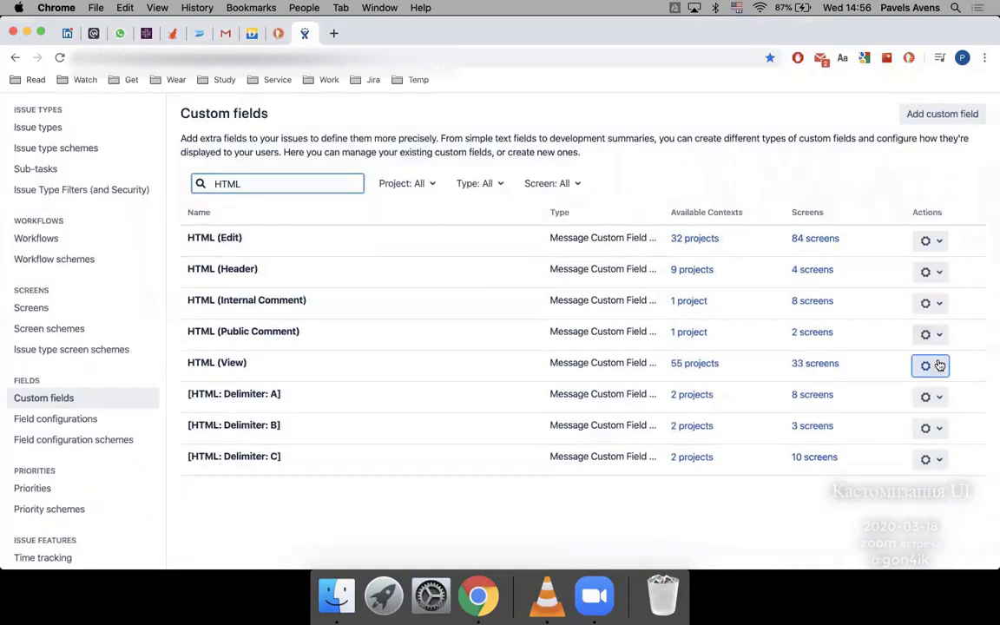
left_click(932, 366)
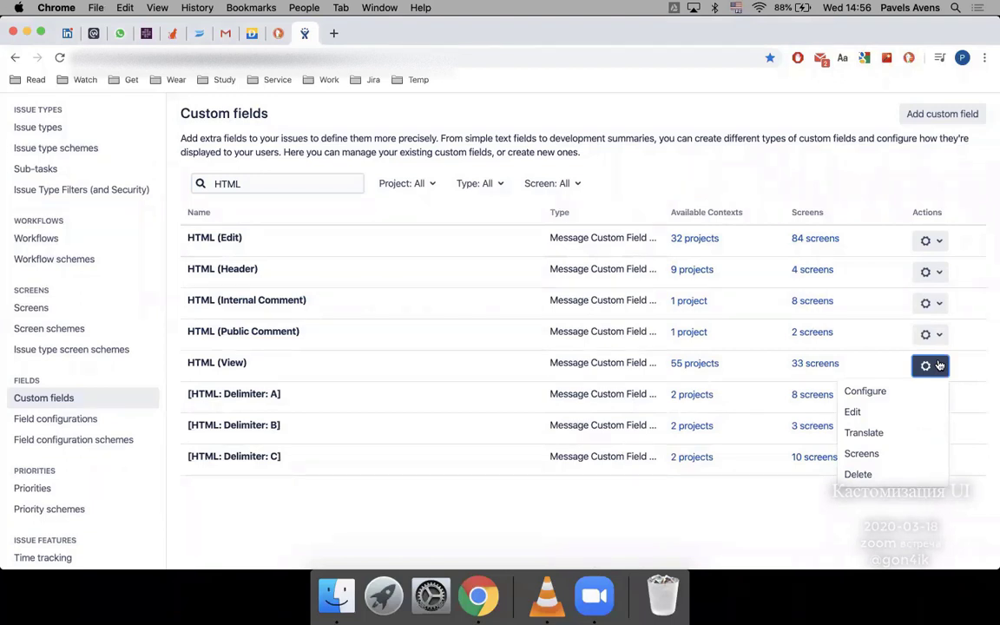
left_click(903, 392)
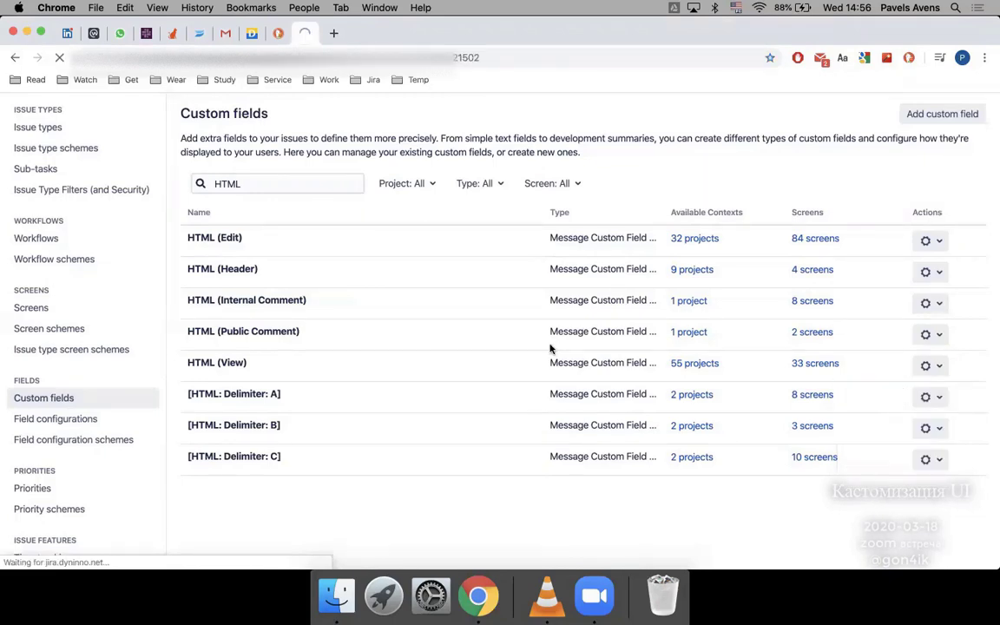
- Look through the field's project contexts and open the default value of the Jira DevOps context
scroll(665, 382, "down", 4)
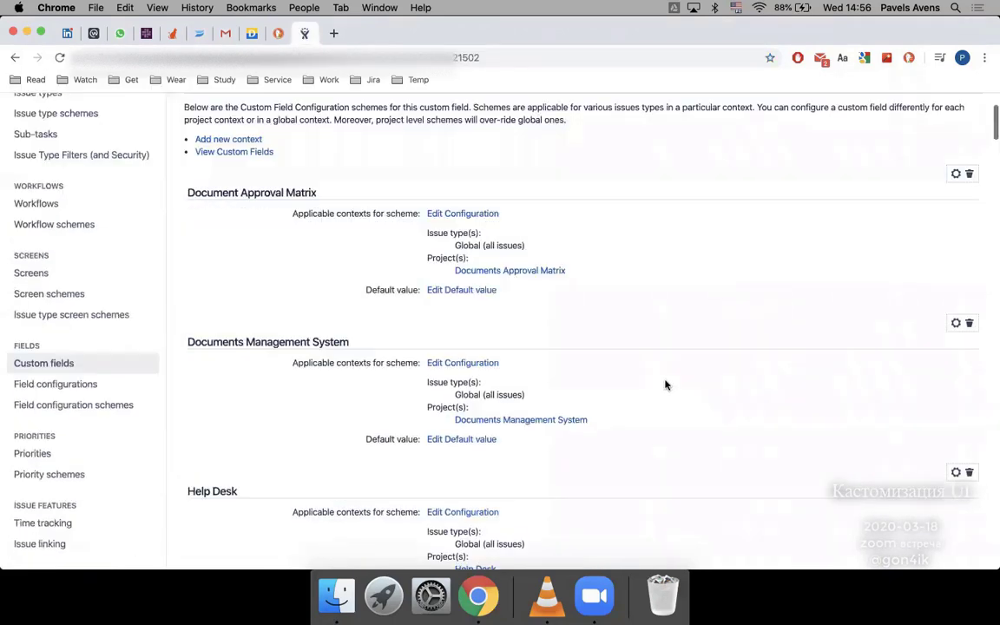
scroll(666, 385, "up", 2)
scroll(665, 384, "down", 5)
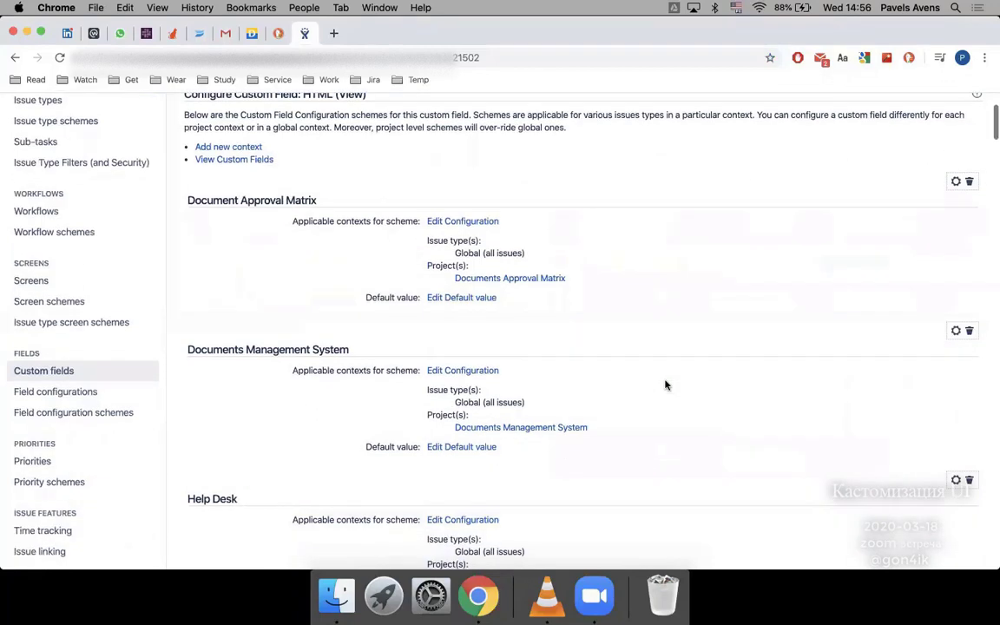
scroll(665, 385, "up", 8)
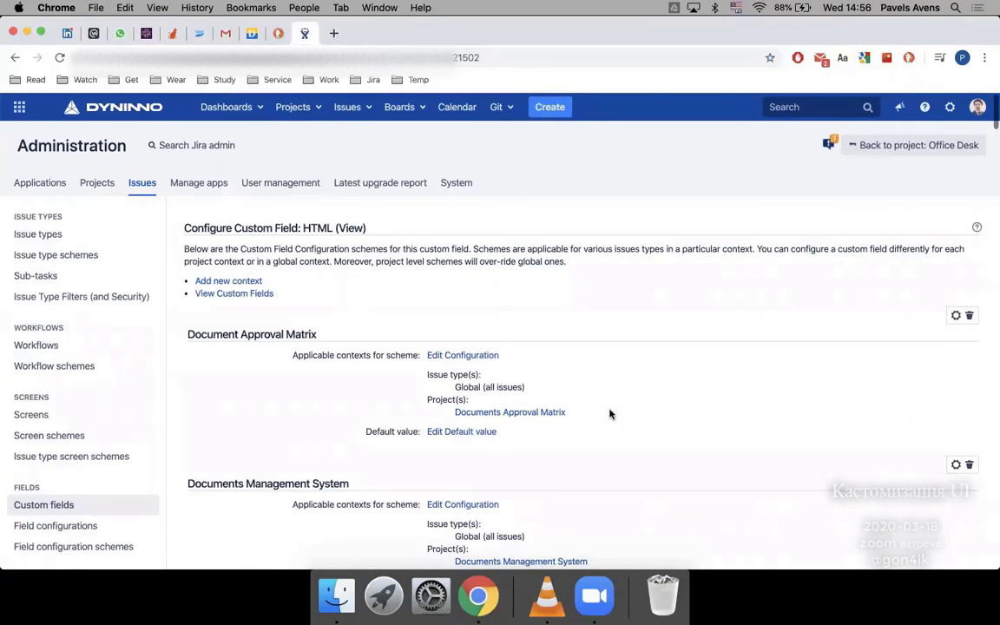
scroll(610, 413, "down", 20)
scroll(610, 414, "down", 2)
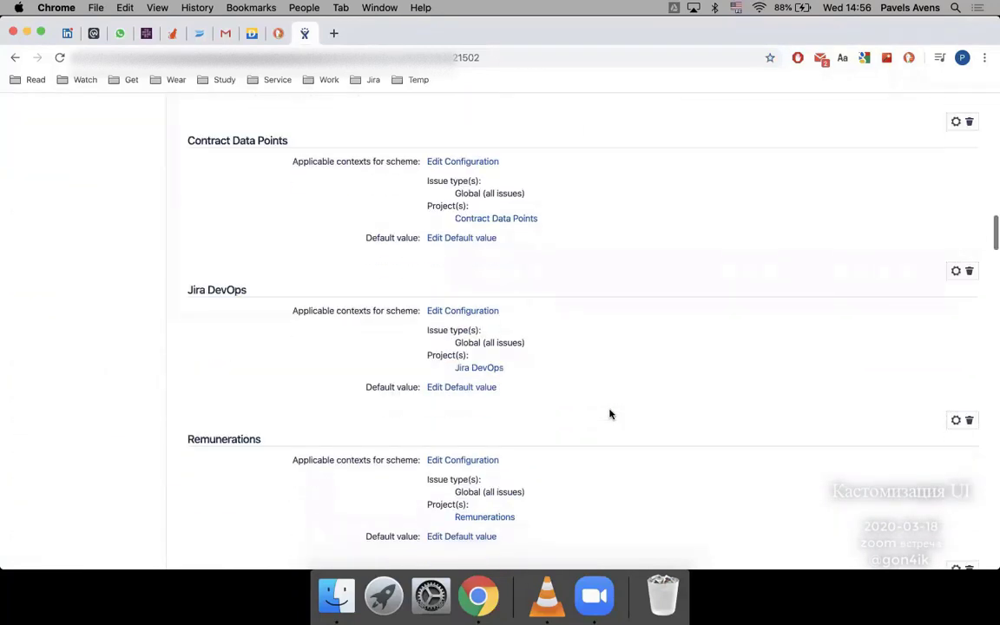
left_click(469, 388)
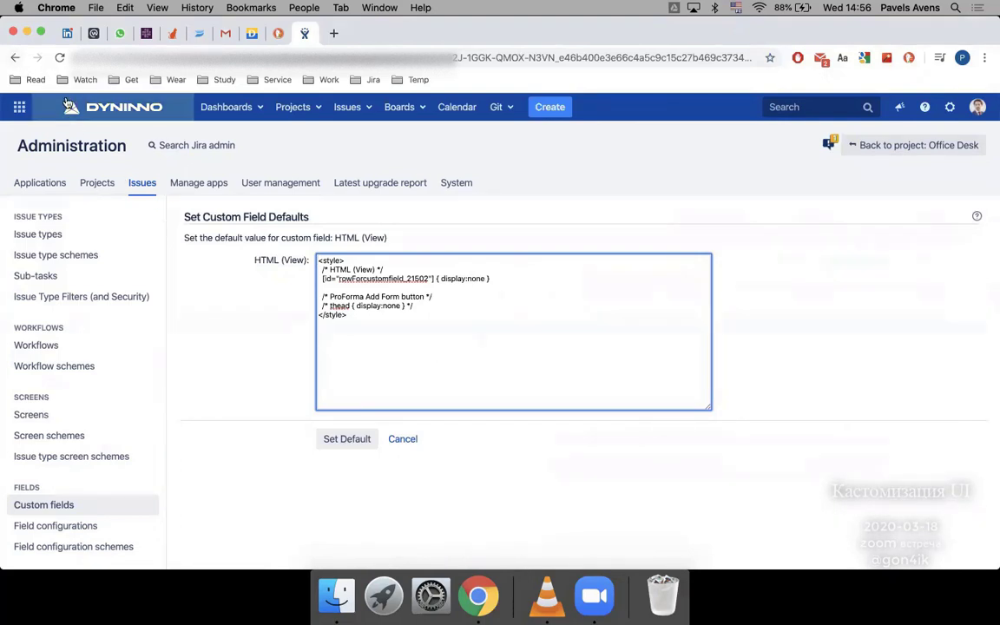
- Return to the contexts, open the Contract Data Points default value and enlarge its text area to show the whole code
left_click(14, 57)
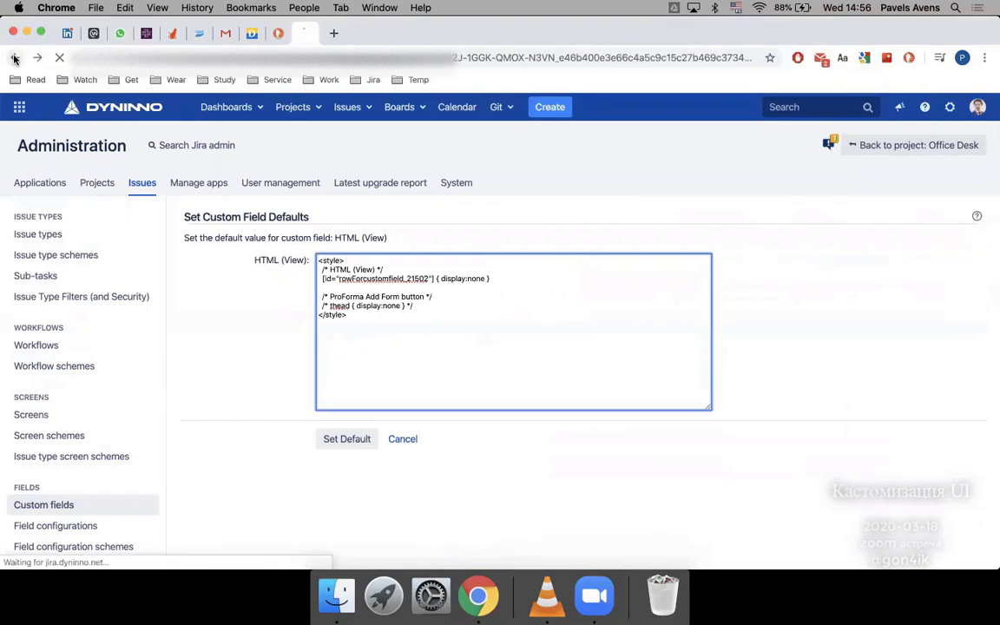
scroll(552, 297, "up", 5)
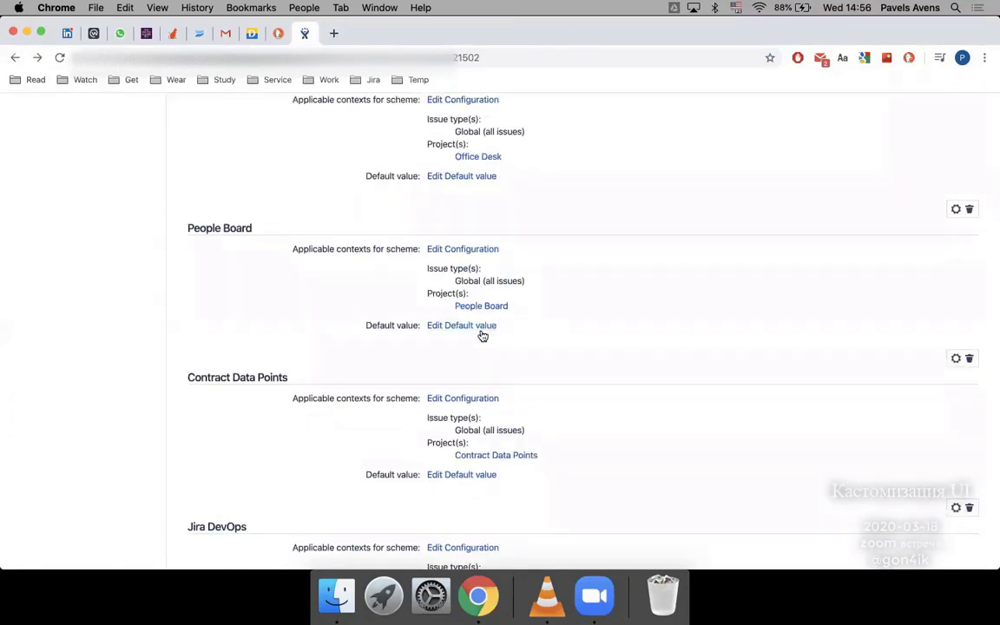
left_click(455, 475)
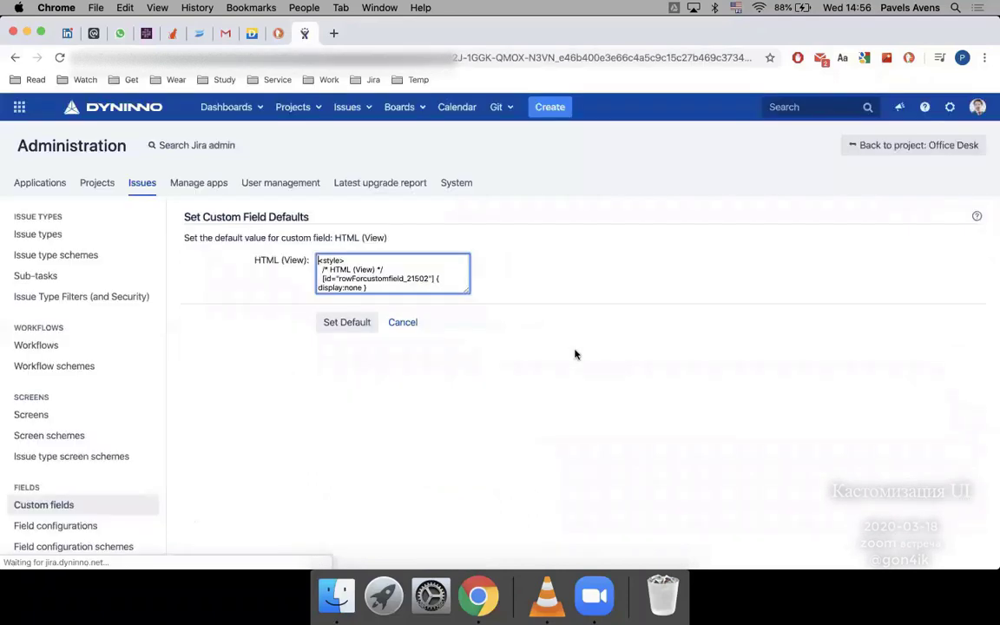
left_click_drag(467, 292, 761, 455)
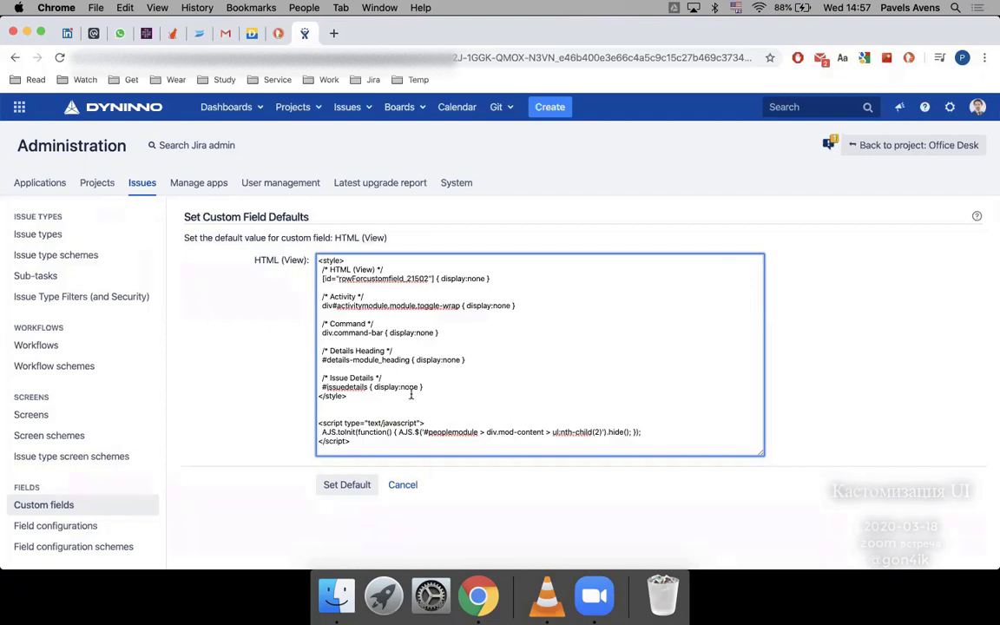
- Examine the hiding rules in the HTML (View) default value, highlighting the Activity and Command rules and the #peoplemodule script line
scroll(412, 395, "down", 2)
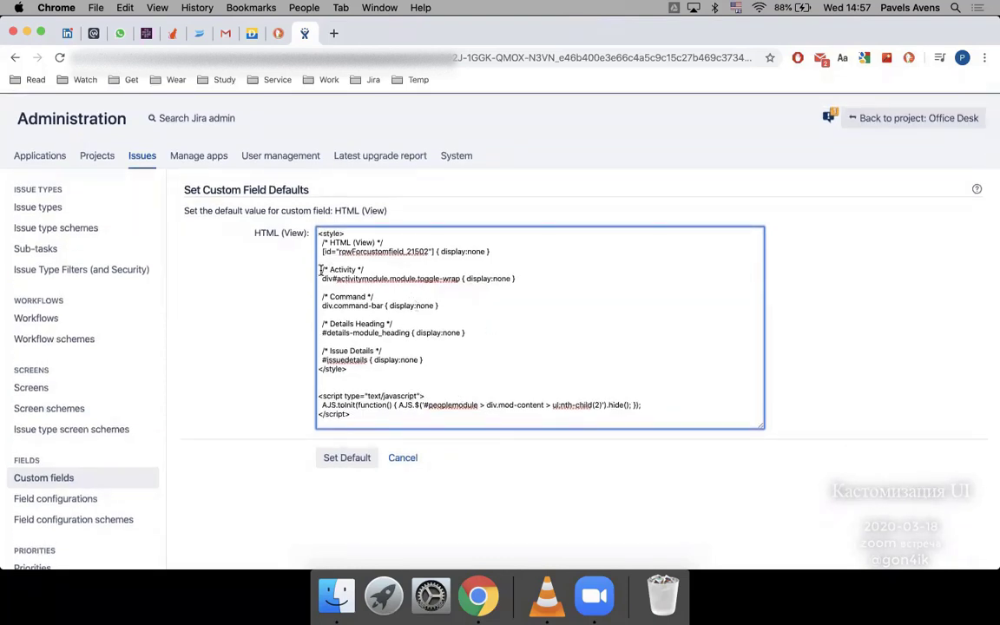
left_click_drag(320, 269, 531, 290)
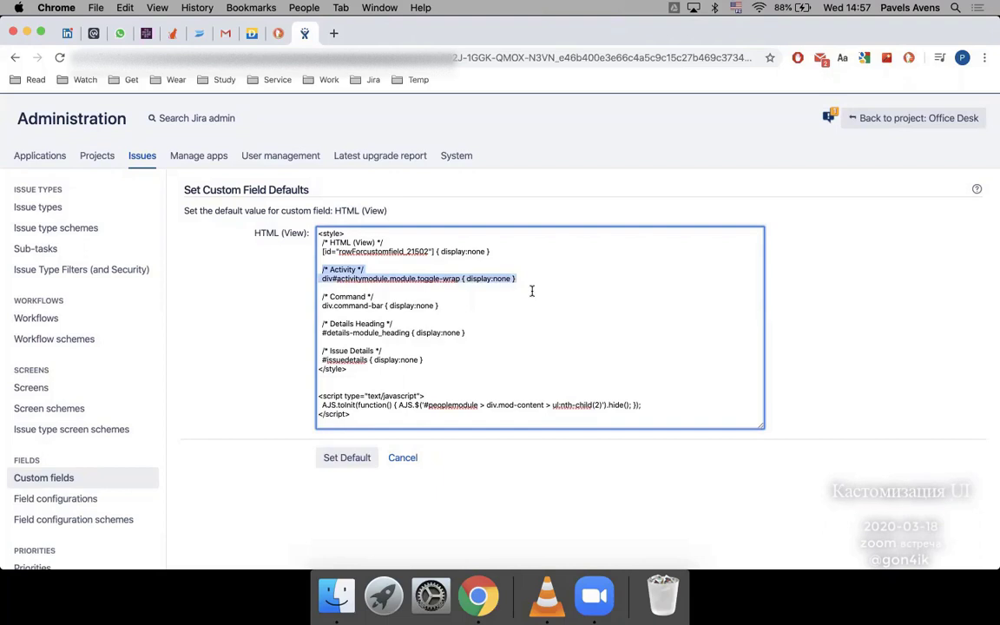
left_click(471, 298)
triple_click(472, 299)
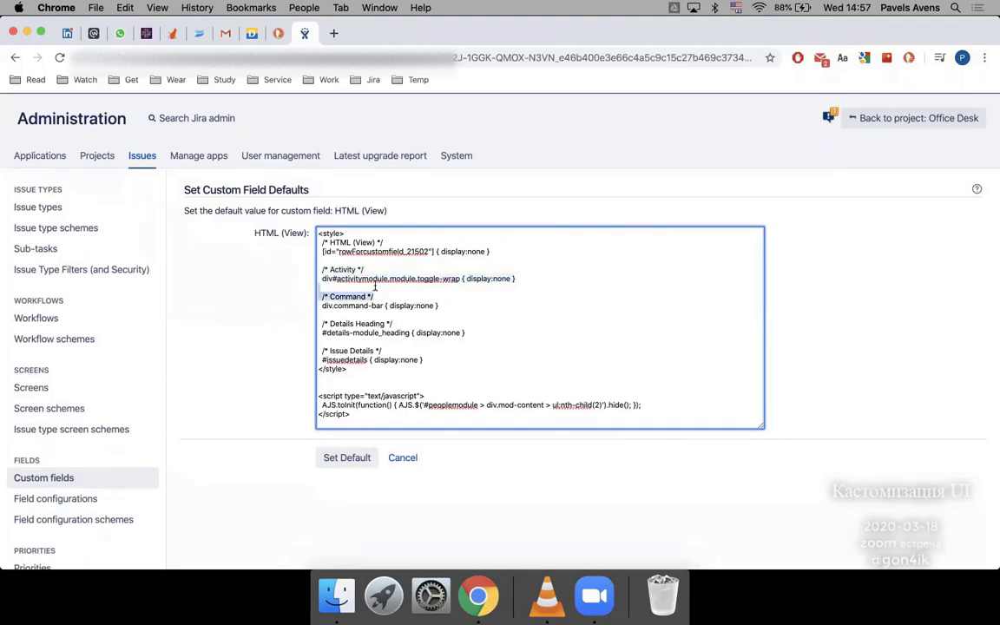
left_click(375, 337)
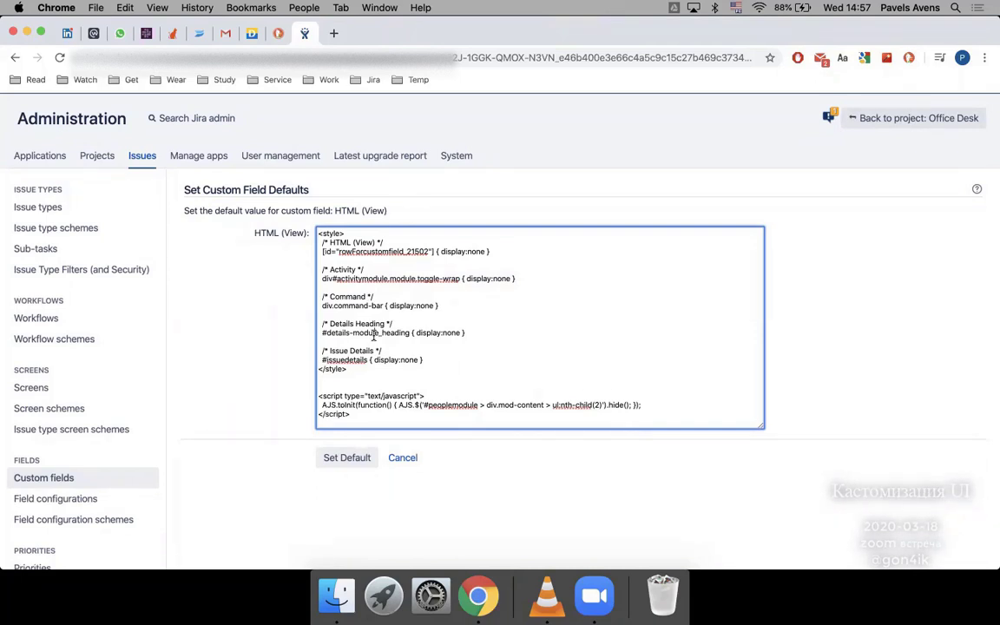
triple_click(393, 403)
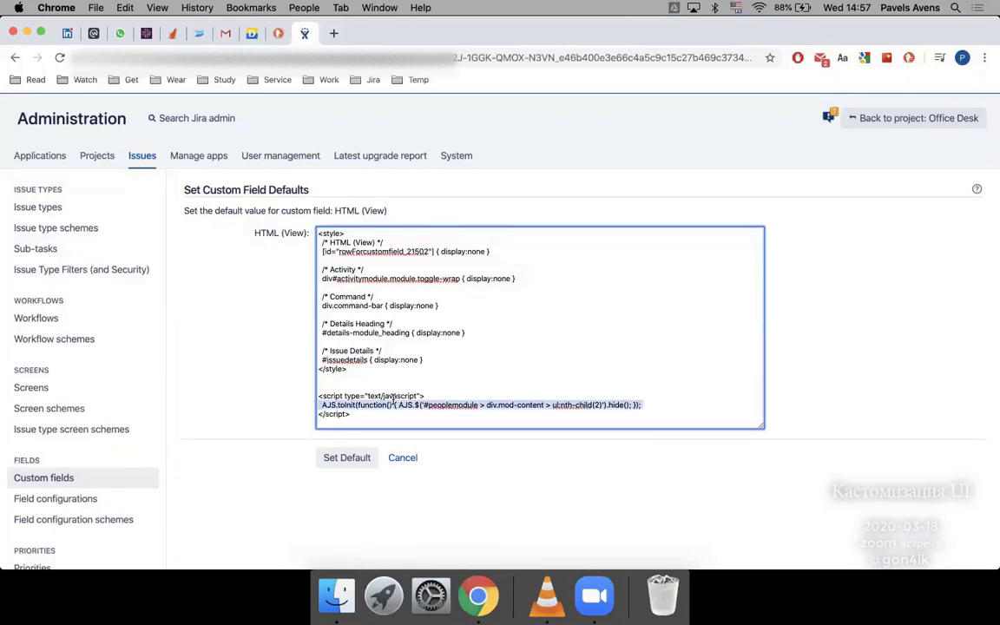
left_click(449, 404)
double_click(467, 404)
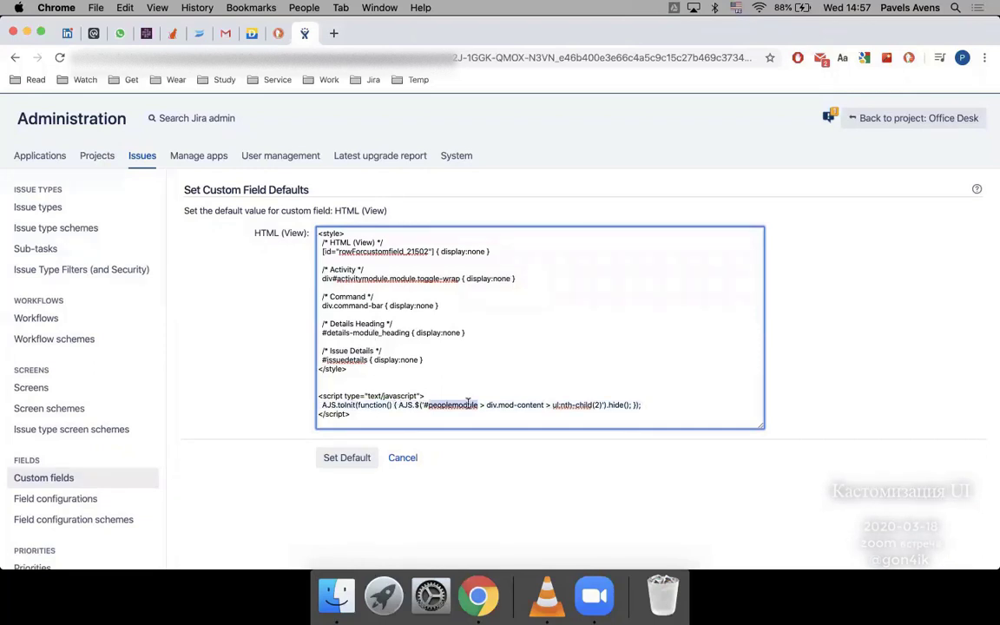
triple_click(468, 404)
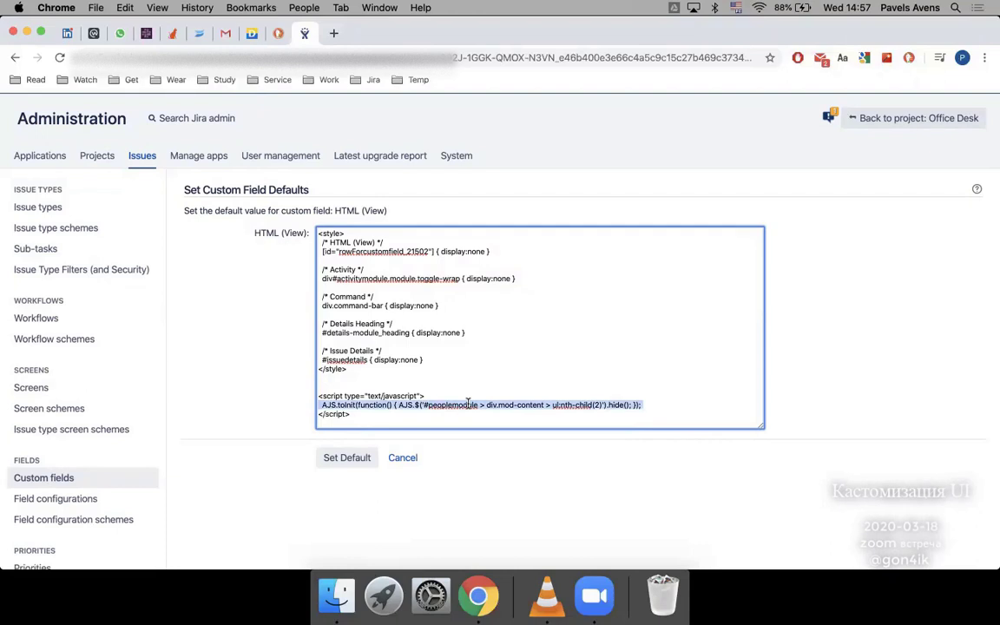
- Leave the Contract Data Points default value without saving and look through the HTML (View) field's project contexts down to EcoFrontend
left_click(534, 393)
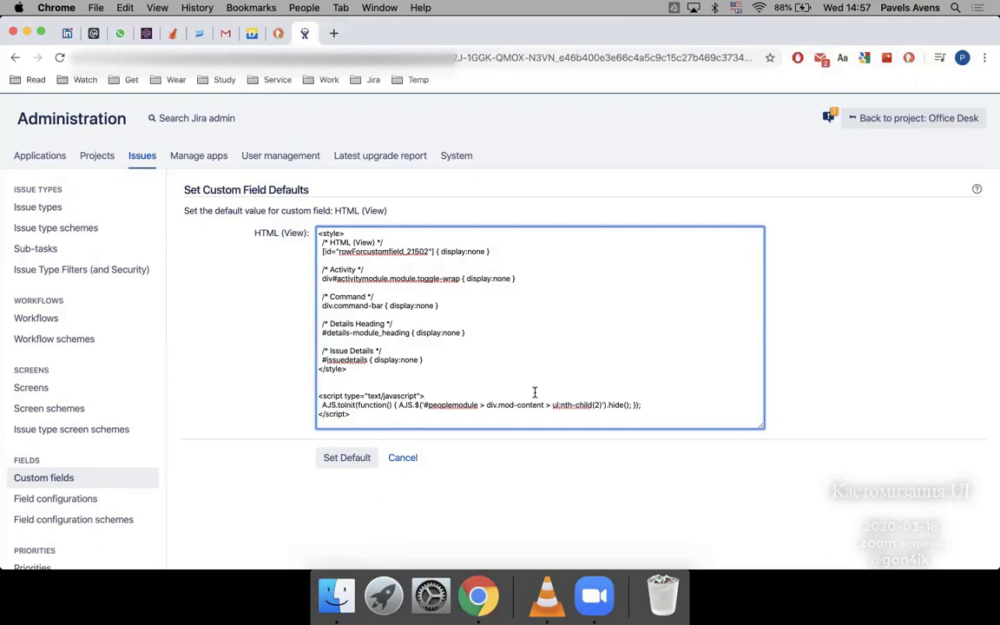
left_click(402, 458)
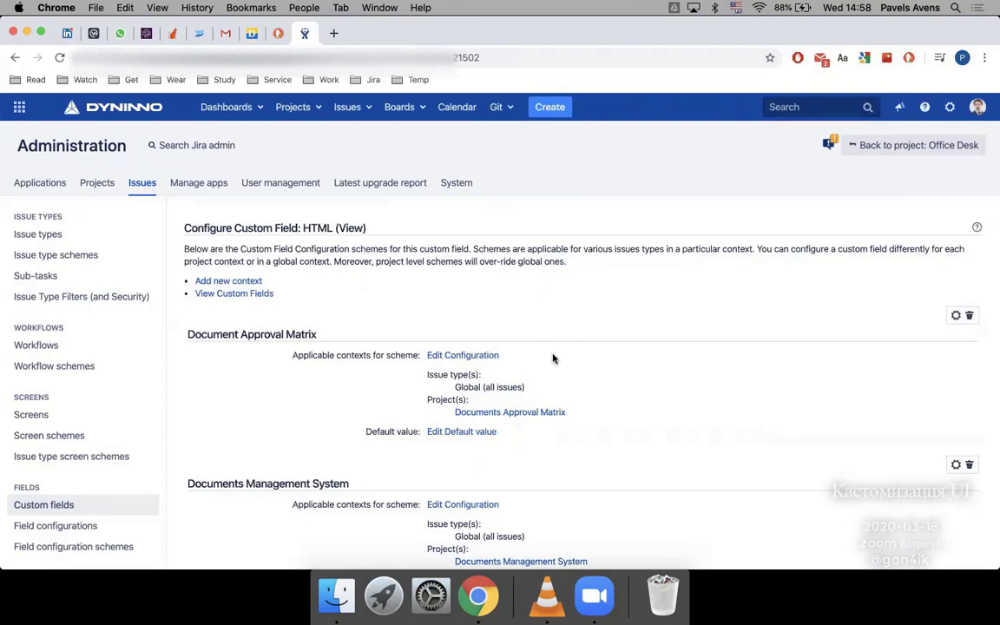
scroll(641, 413, "down", 10)
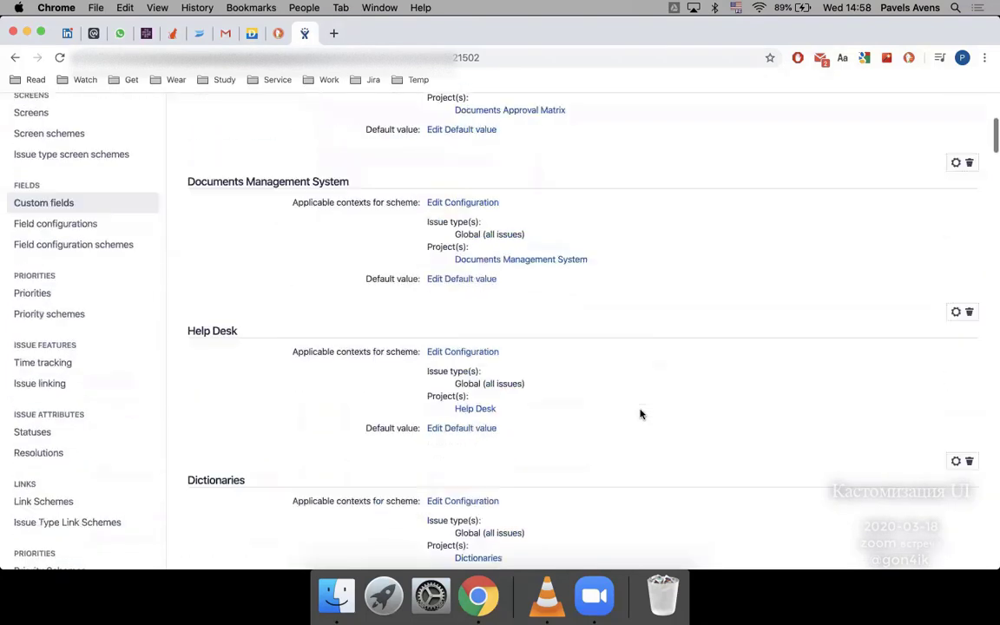
scroll(641, 413, "down", 15)
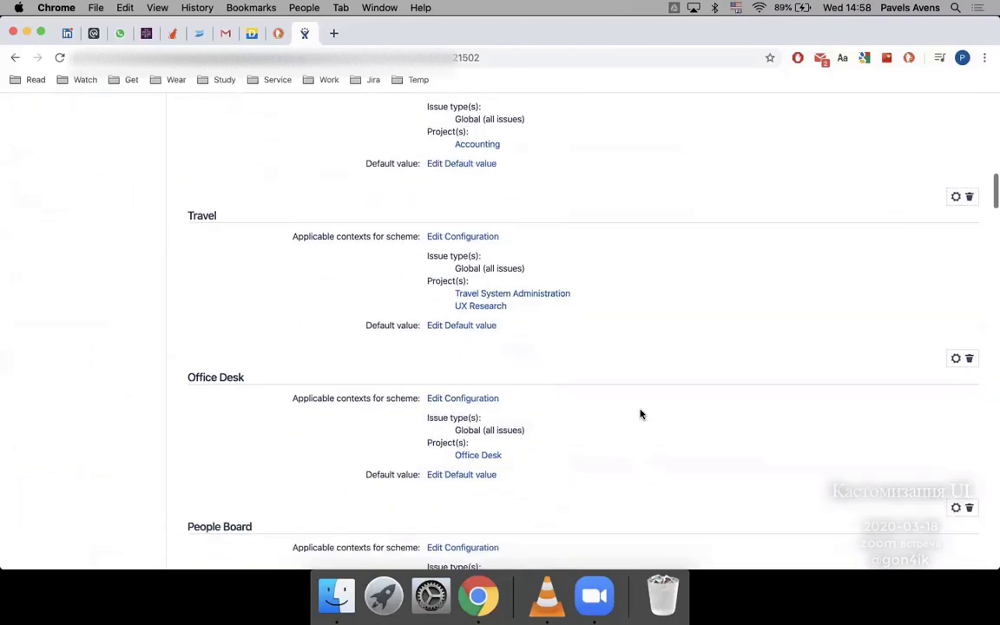
scroll(641, 414, "down", 7)
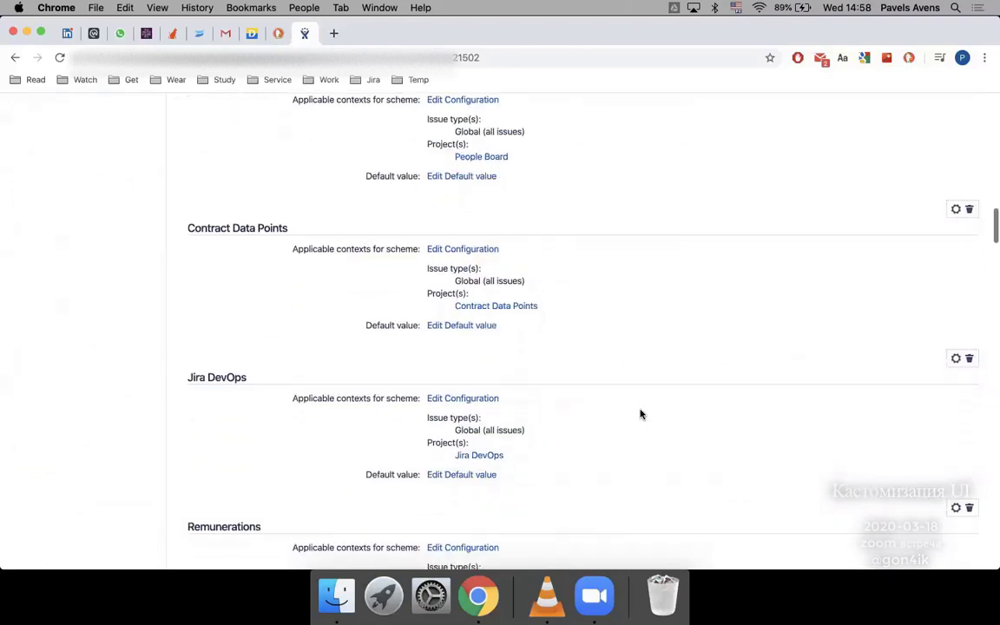
scroll(641, 414, "down", 3)
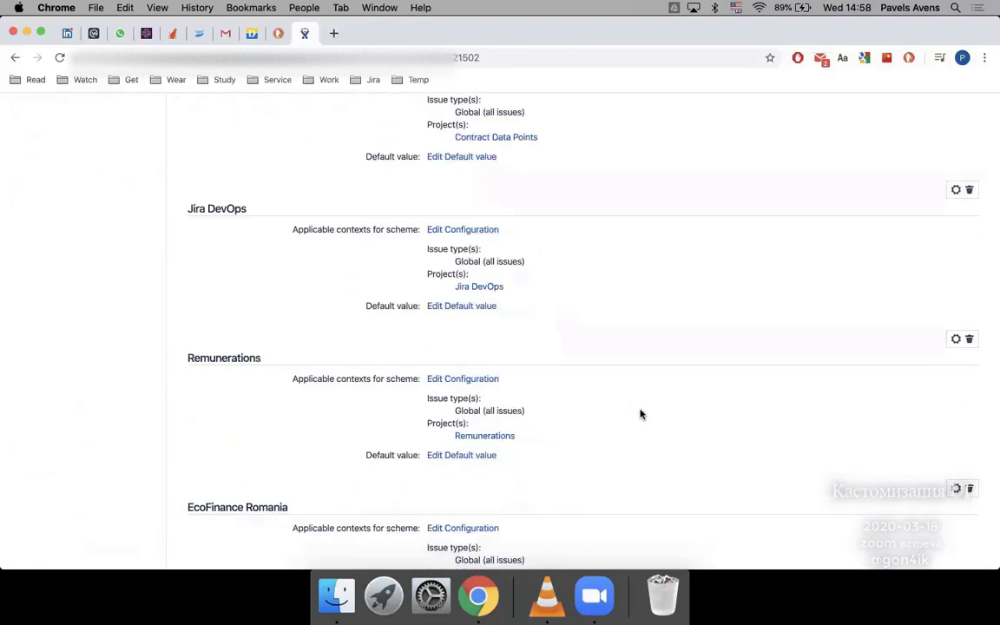
scroll(641, 414, "down", 13)
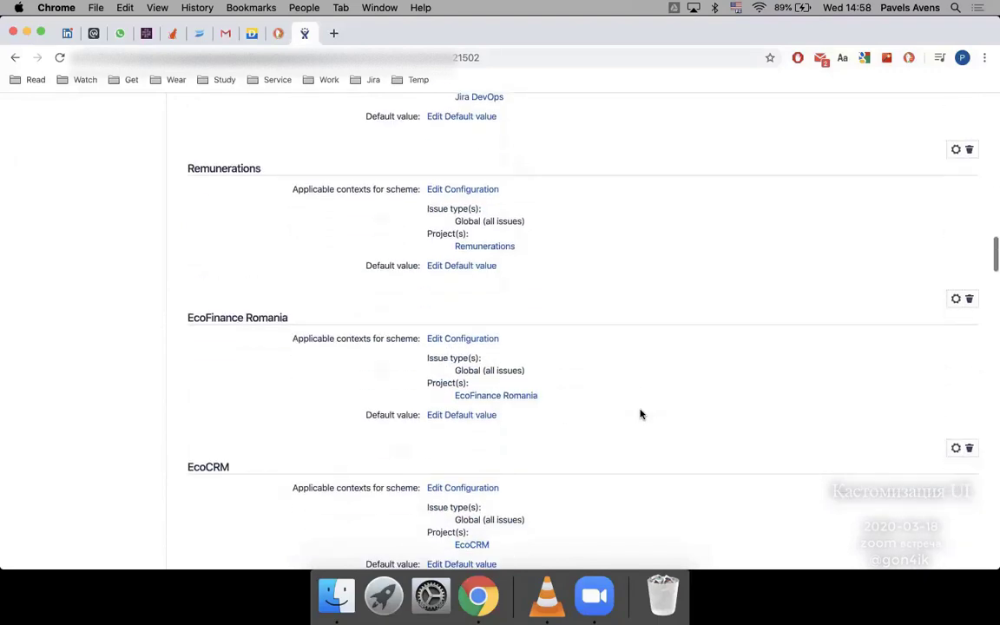
scroll(640, 415, "down", 16)
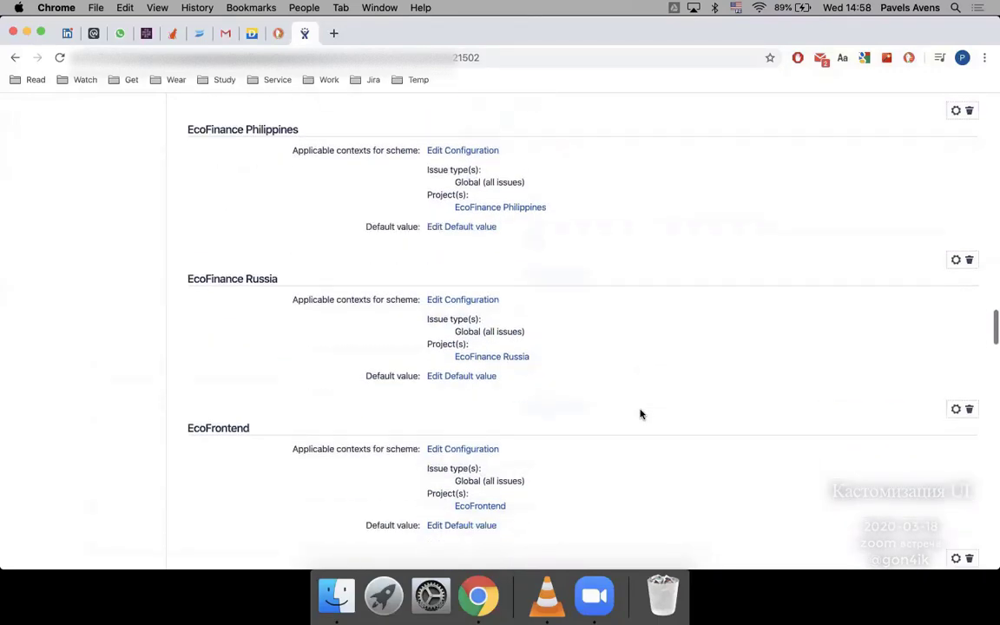
- Open the Document Approval Matrix default value, enlarge its text area to view the hiding rules, and leave it without saving
scroll(640, 414, "up", 20)
scroll(640, 414, "up", 20)
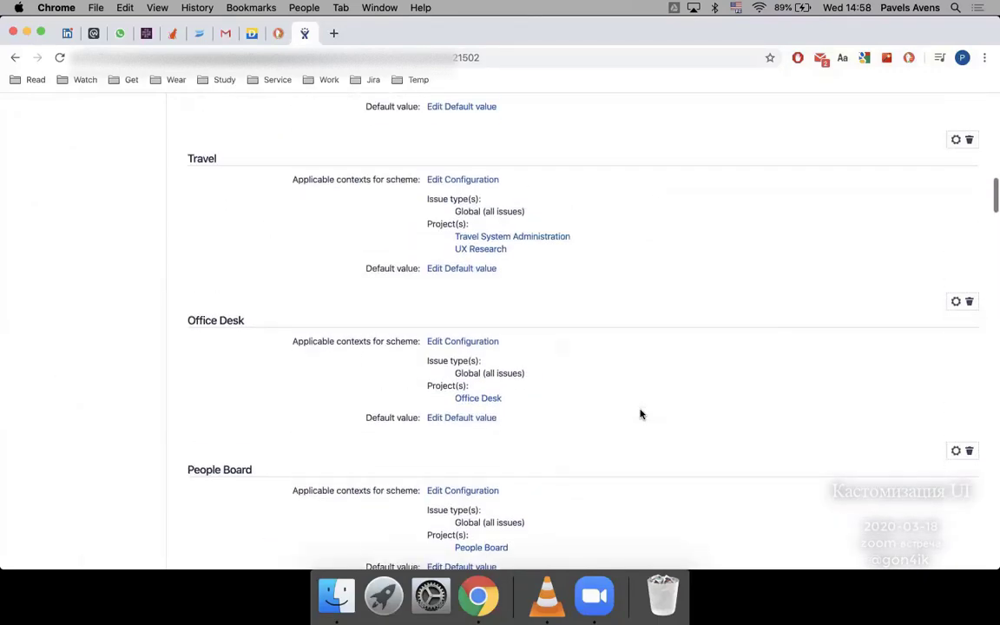
scroll(641, 414, "up", 8)
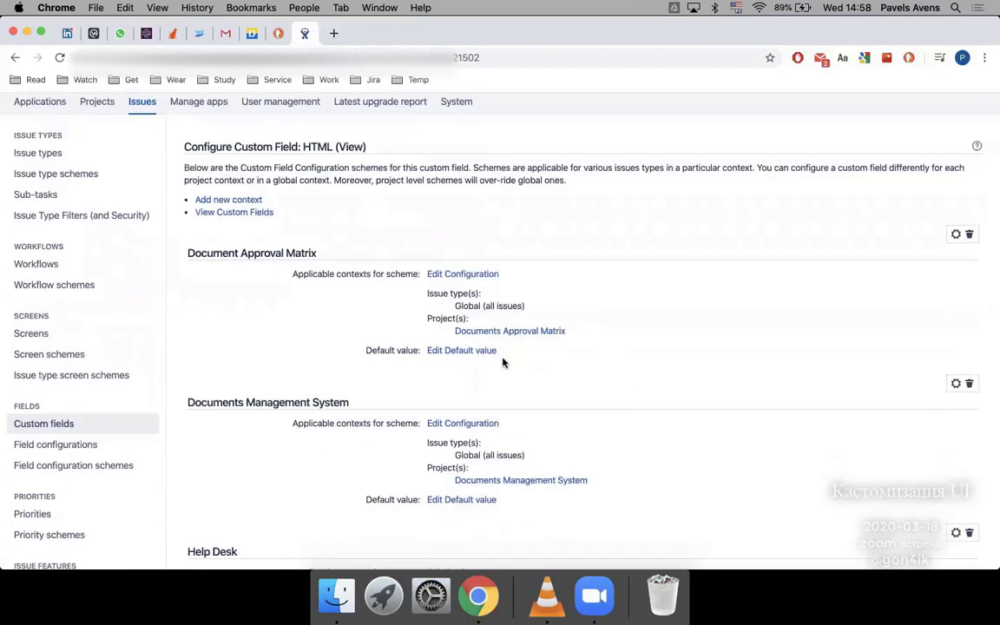
left_click(485, 353)
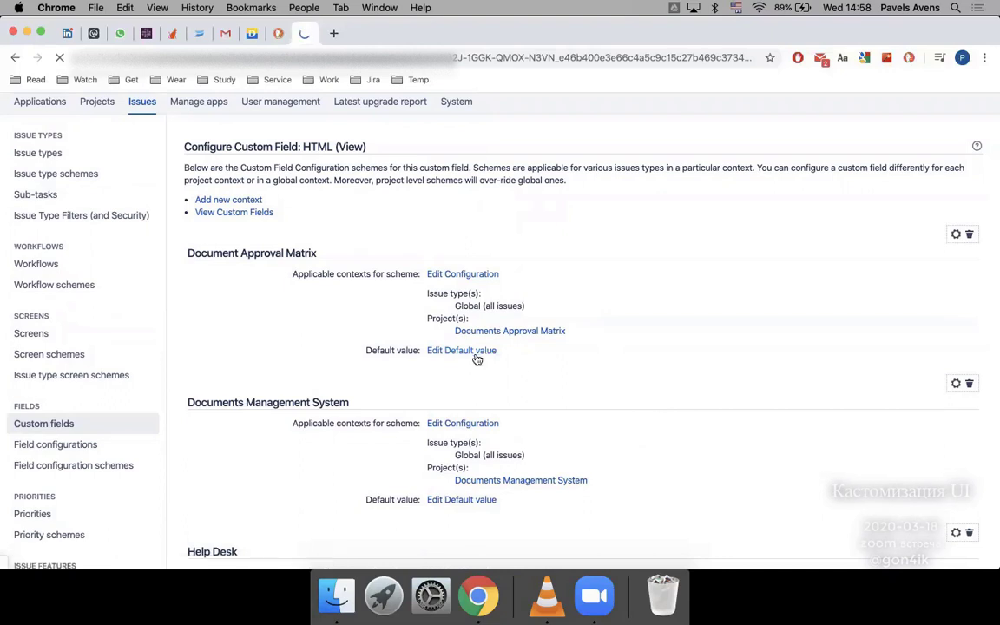
left_click_drag(468, 289, 662, 400)
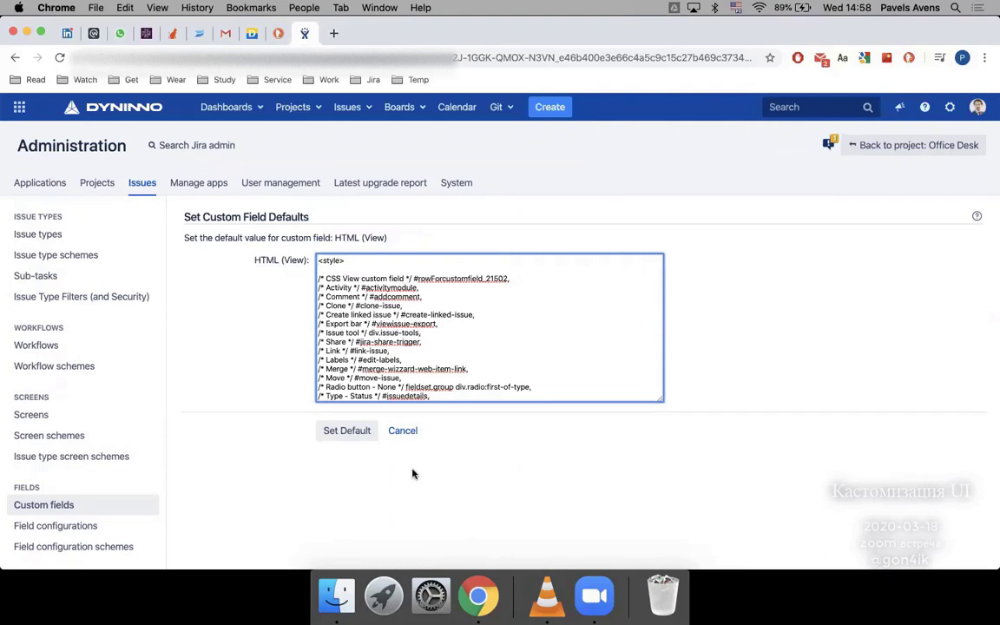
left_click(411, 433)
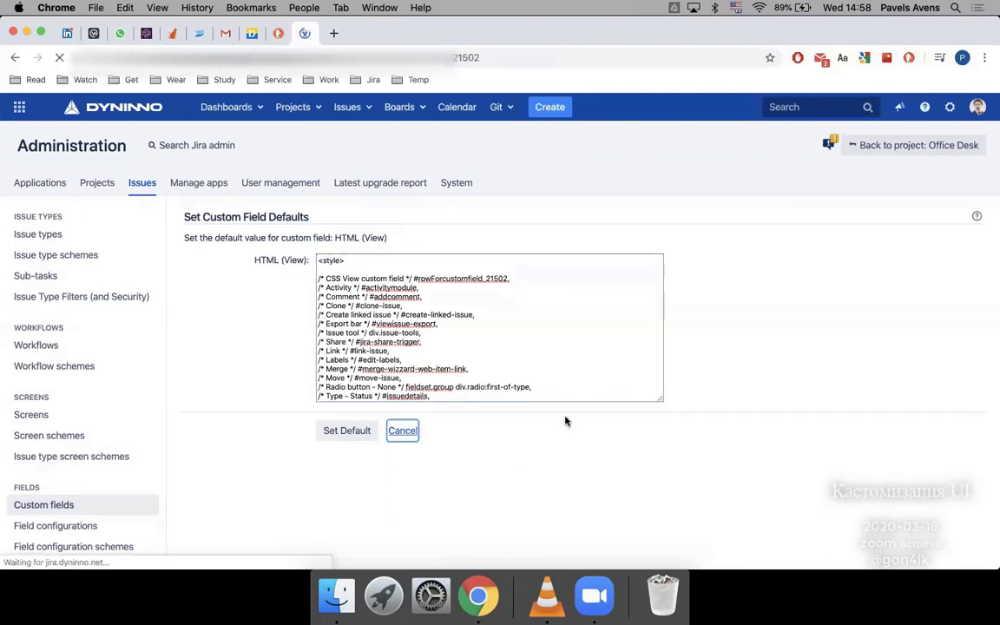
- Review the first project contexts of the HTML (View) field, from Document Approval Matrix to Dictionaries
scroll(584, 396, "down", 2)
scroll(600, 373, "down", 1)
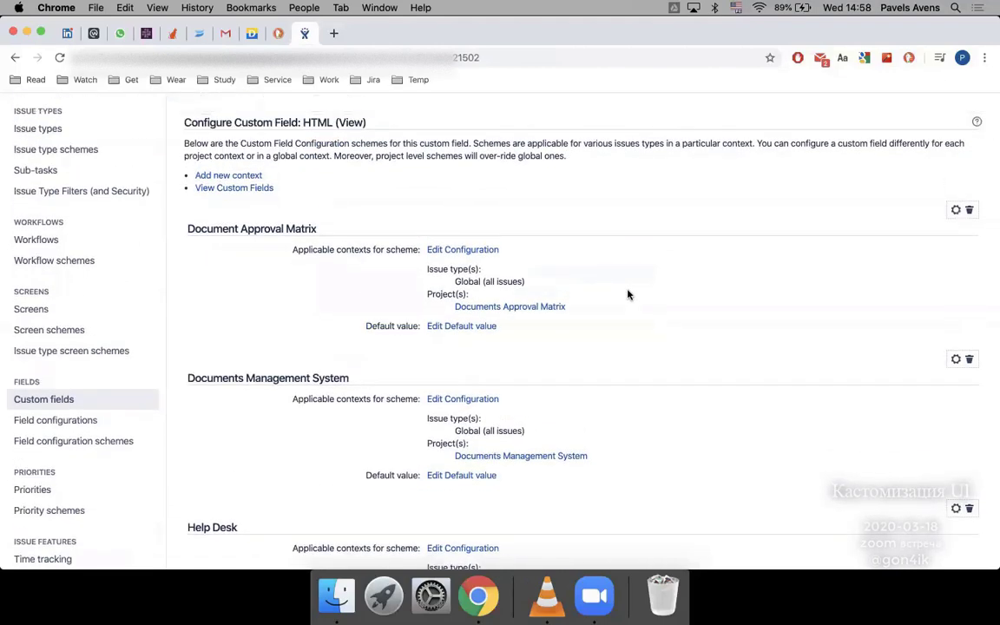
scroll(679, 371, "down", 2)
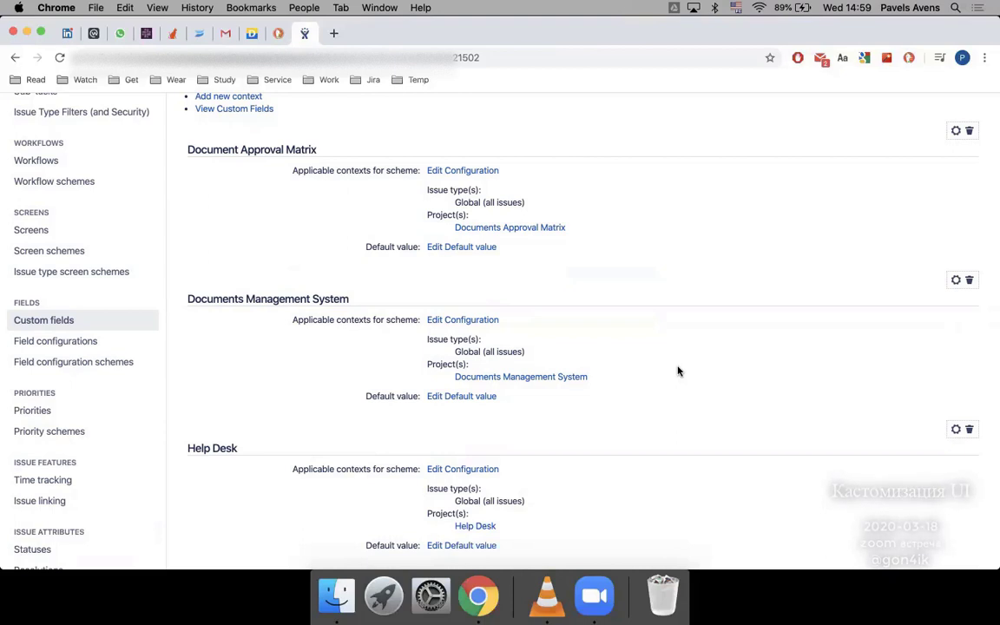
scroll(679, 371, "up", 10)
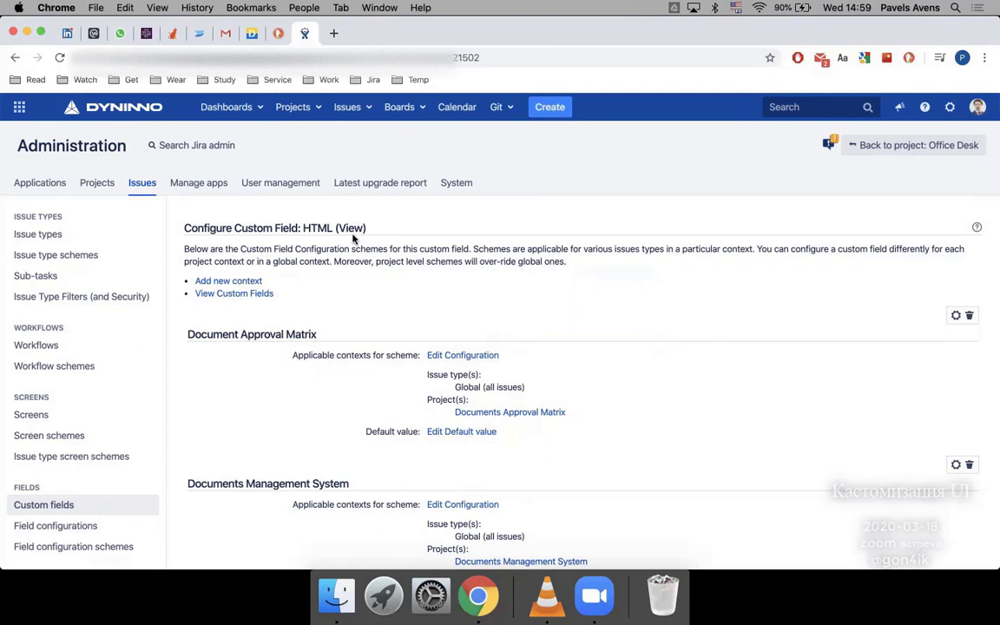
scroll(693, 412, "down", 5)
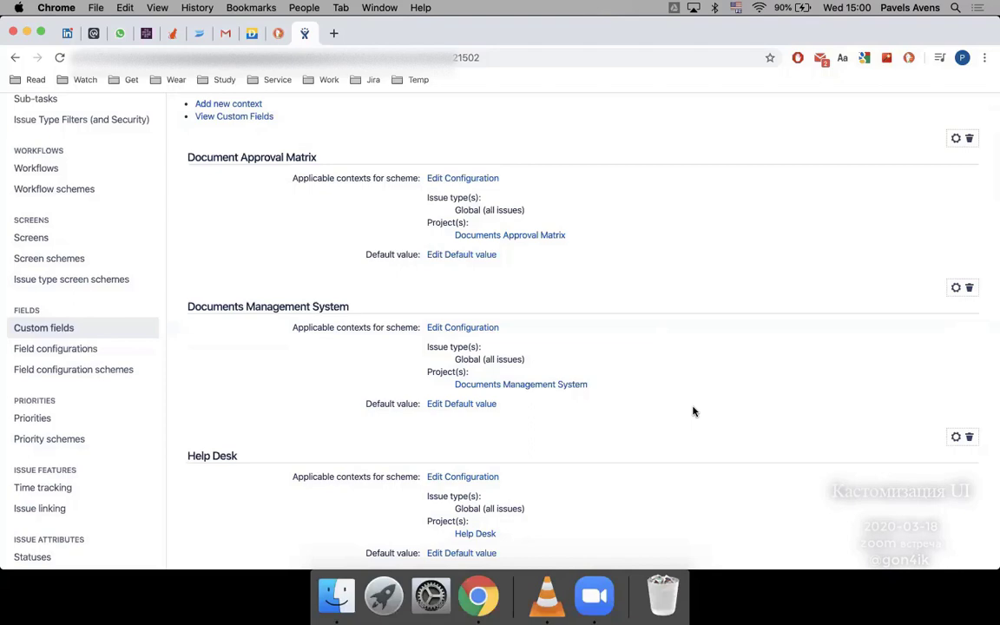
scroll(652, 306, "up", 1)
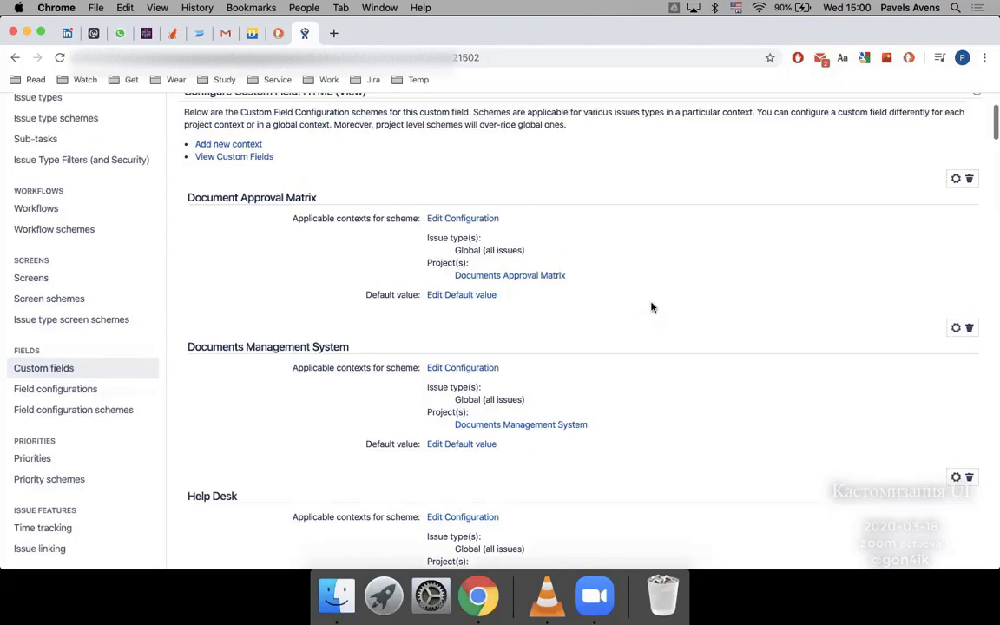
scroll(545, 351, "down", 5)
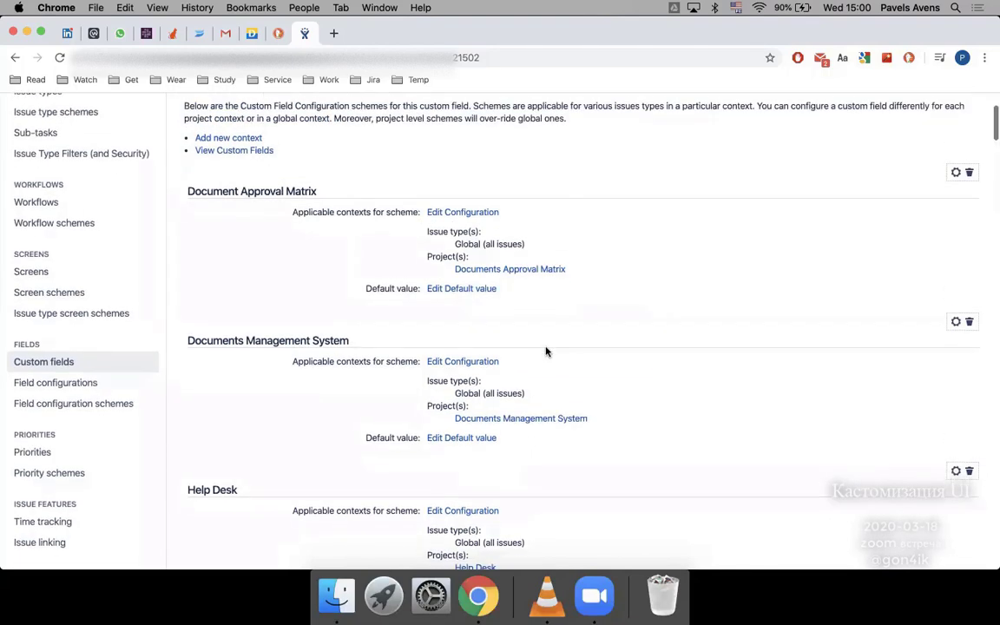
scroll(545, 351, "down", 2)
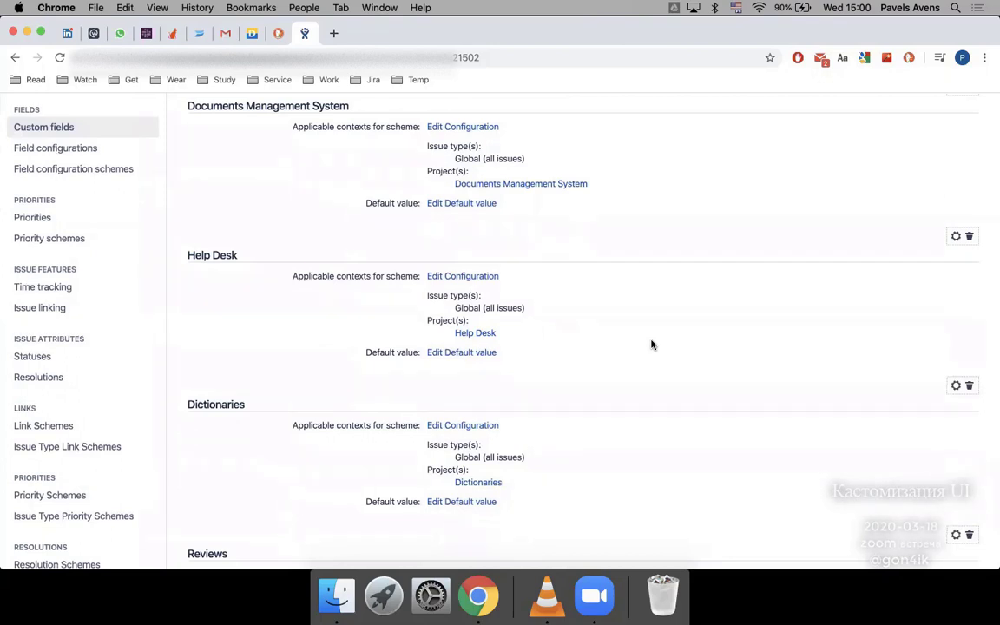